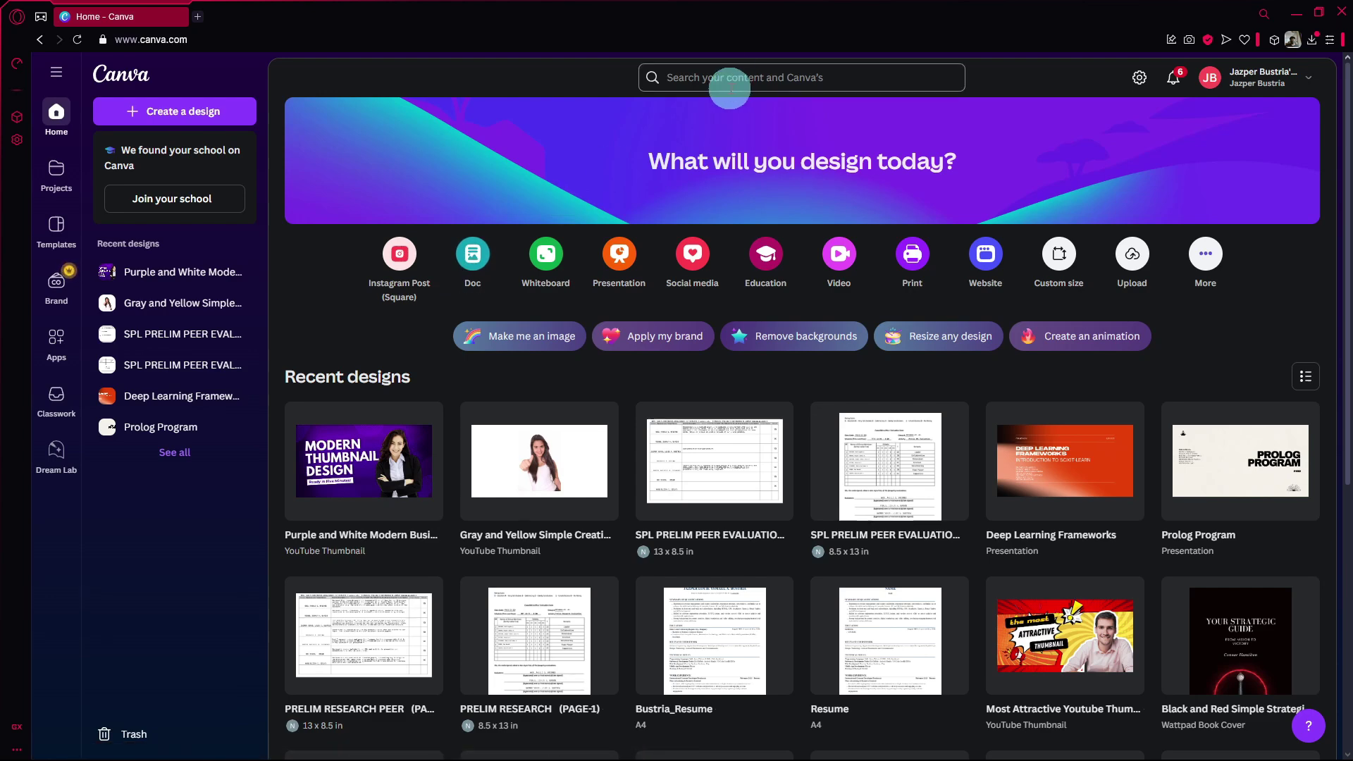
- Open the YouTube Thumbnail template collection from the search suggestions and browse the designs
click(738, 74)
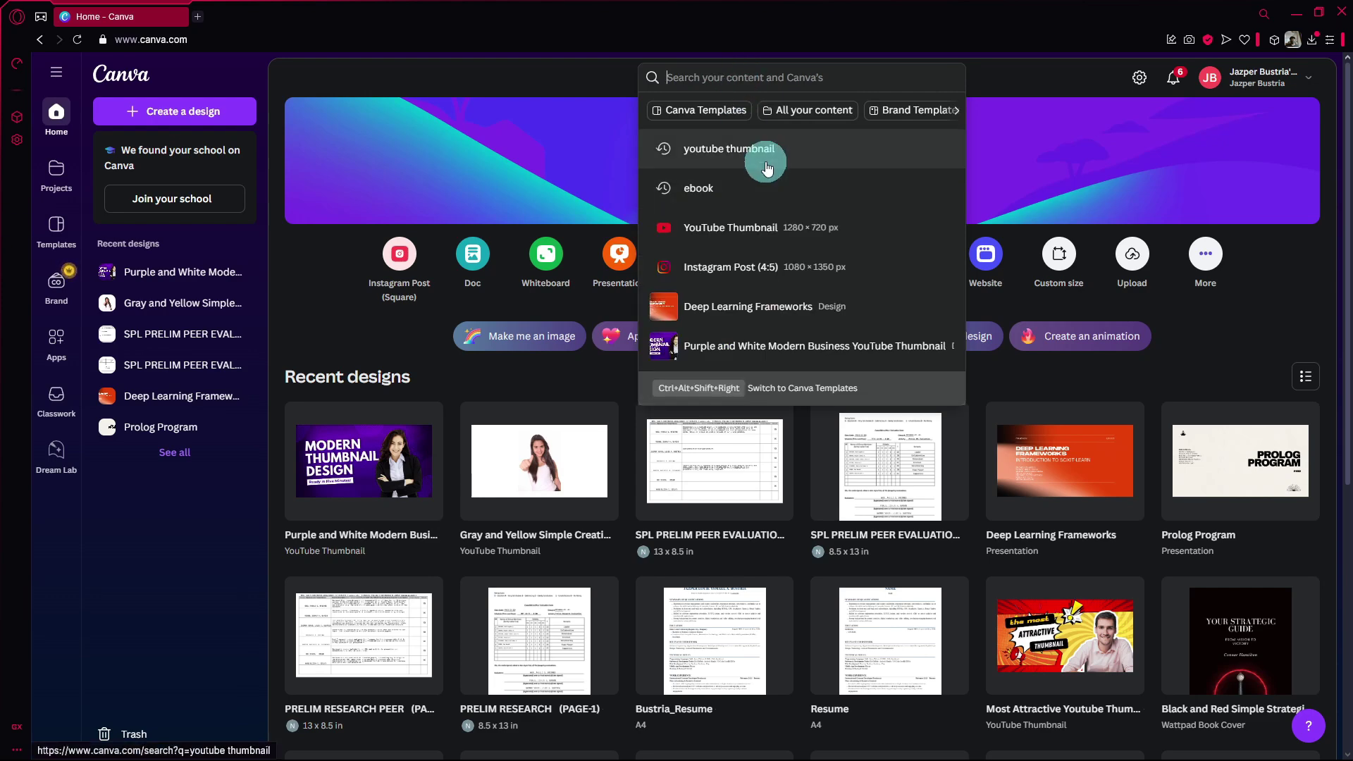
click(724, 244)
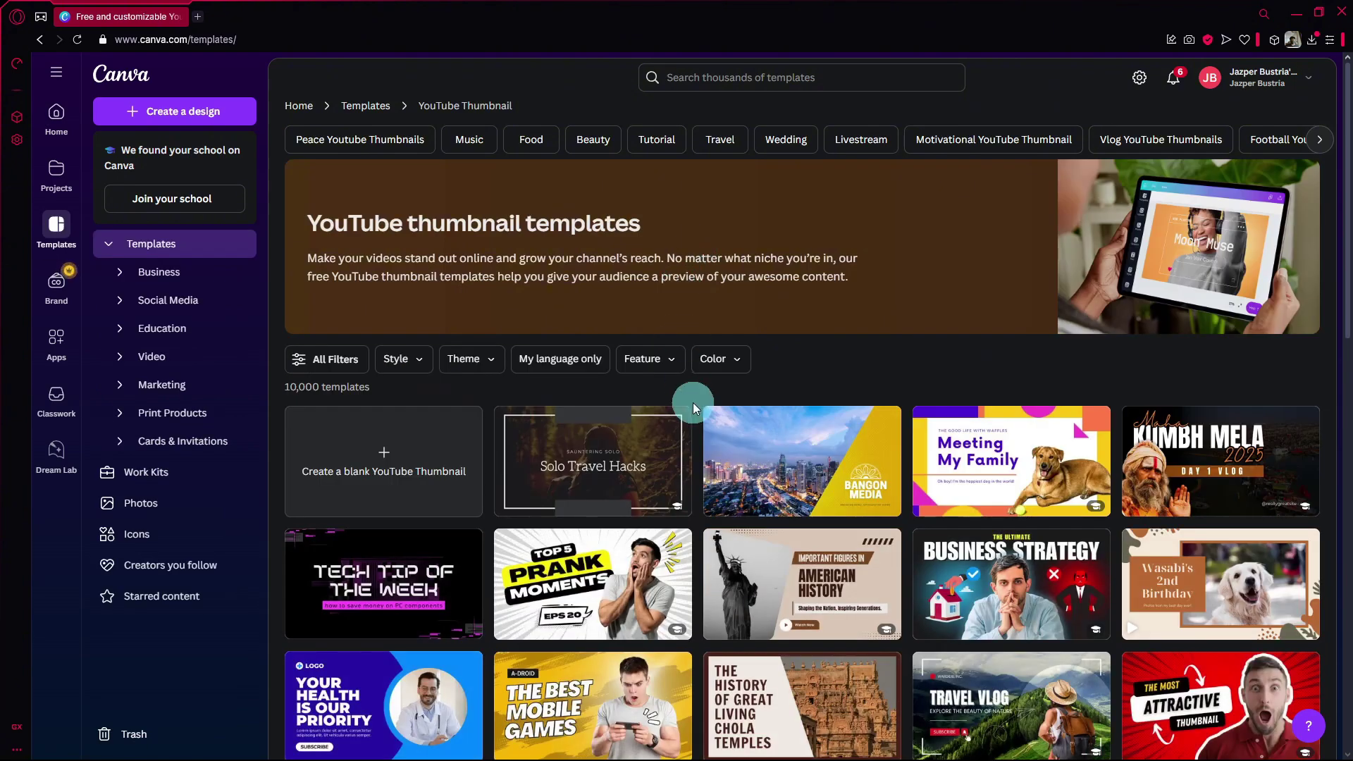
scroll(669, 402, down, 1)
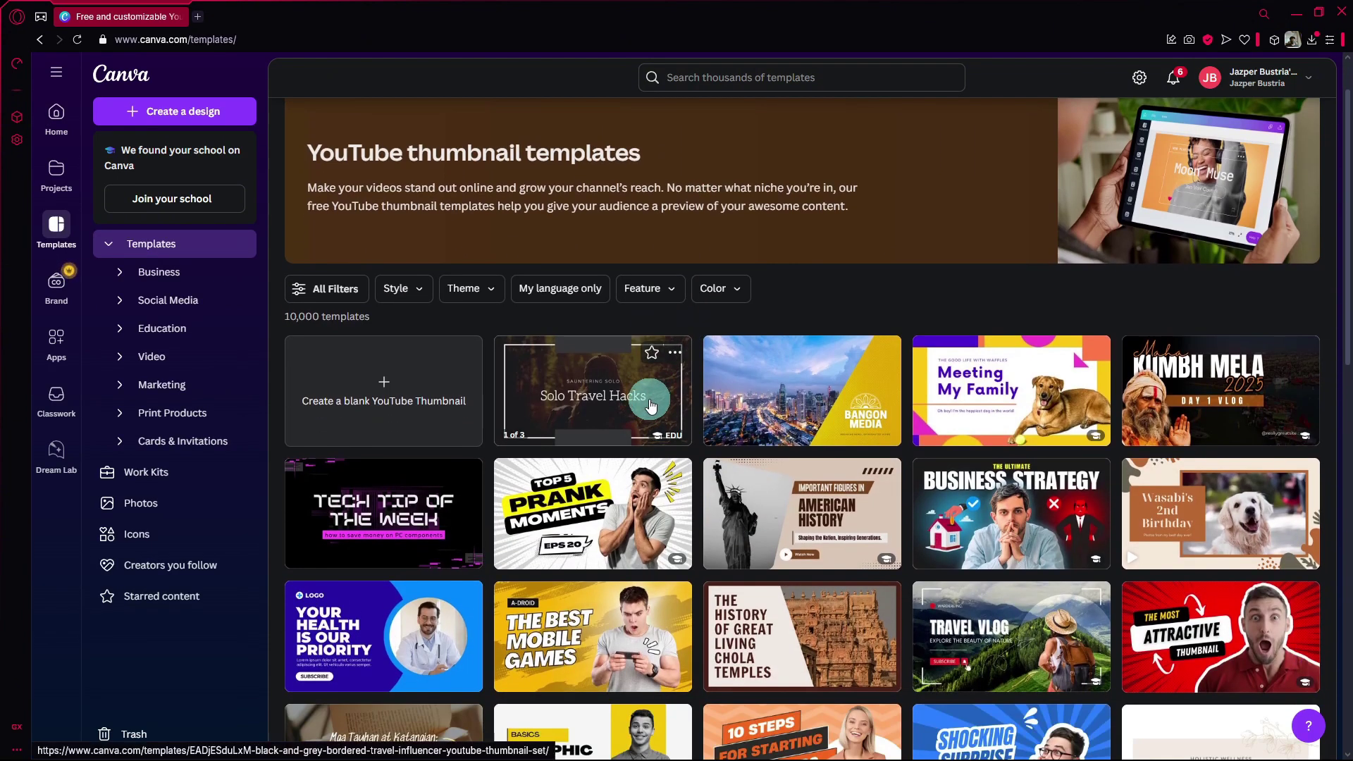
scroll(650, 407, down, 1)
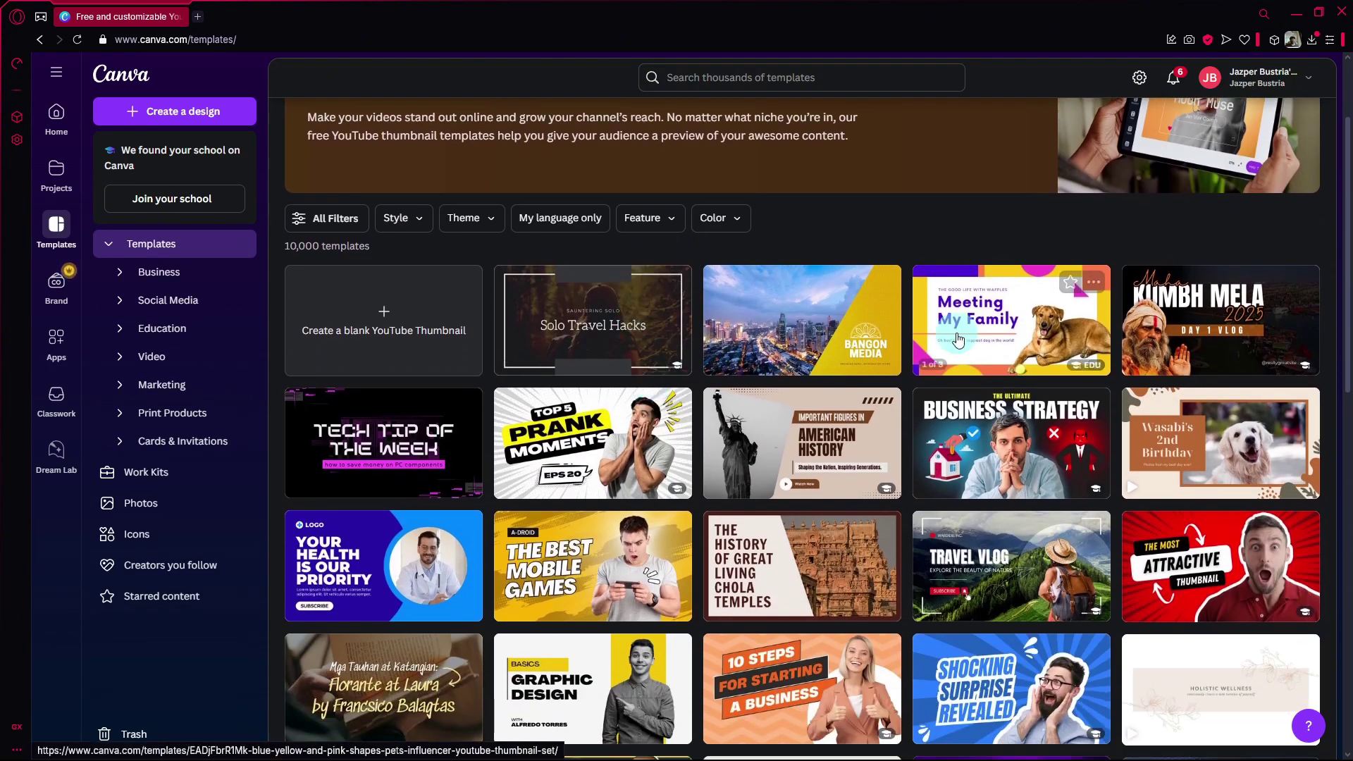
scroll(783, 277, down, 1)
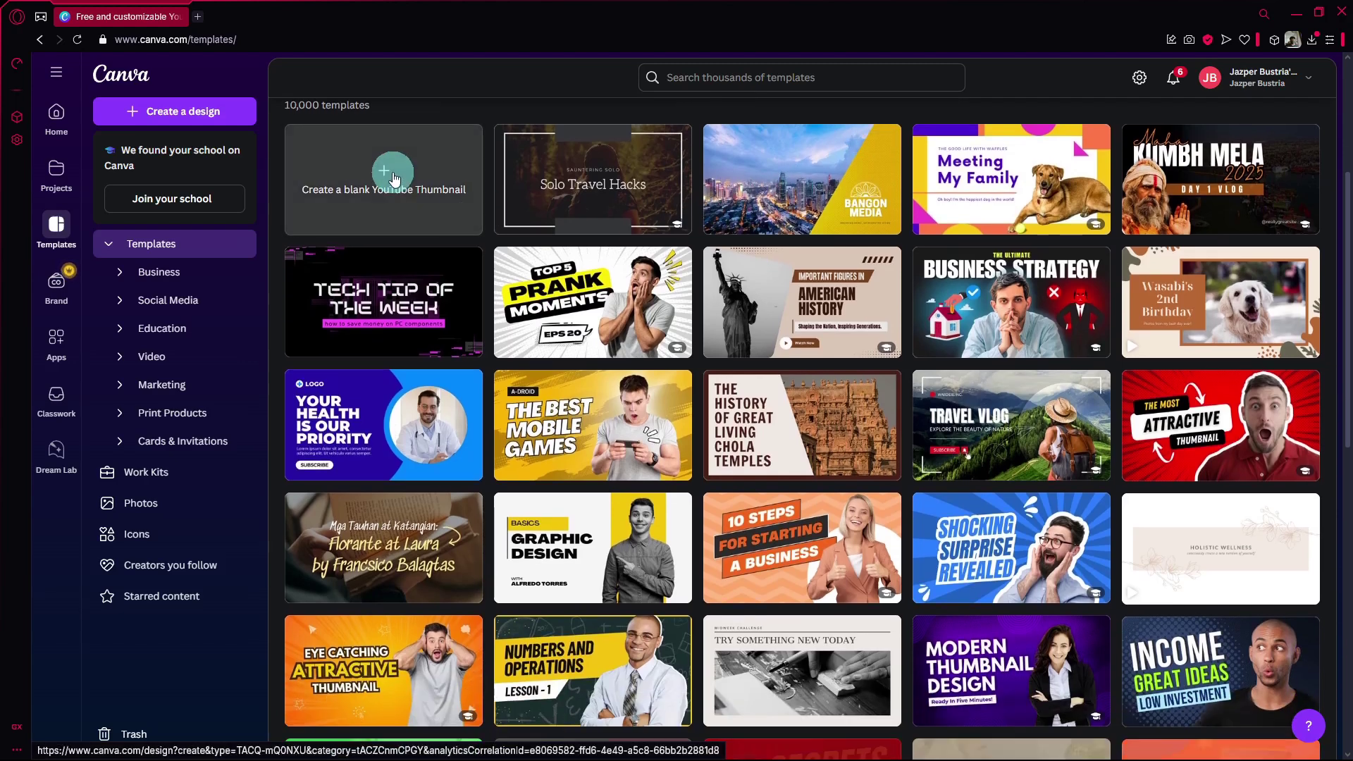
scroll(783, 268, down, 1)
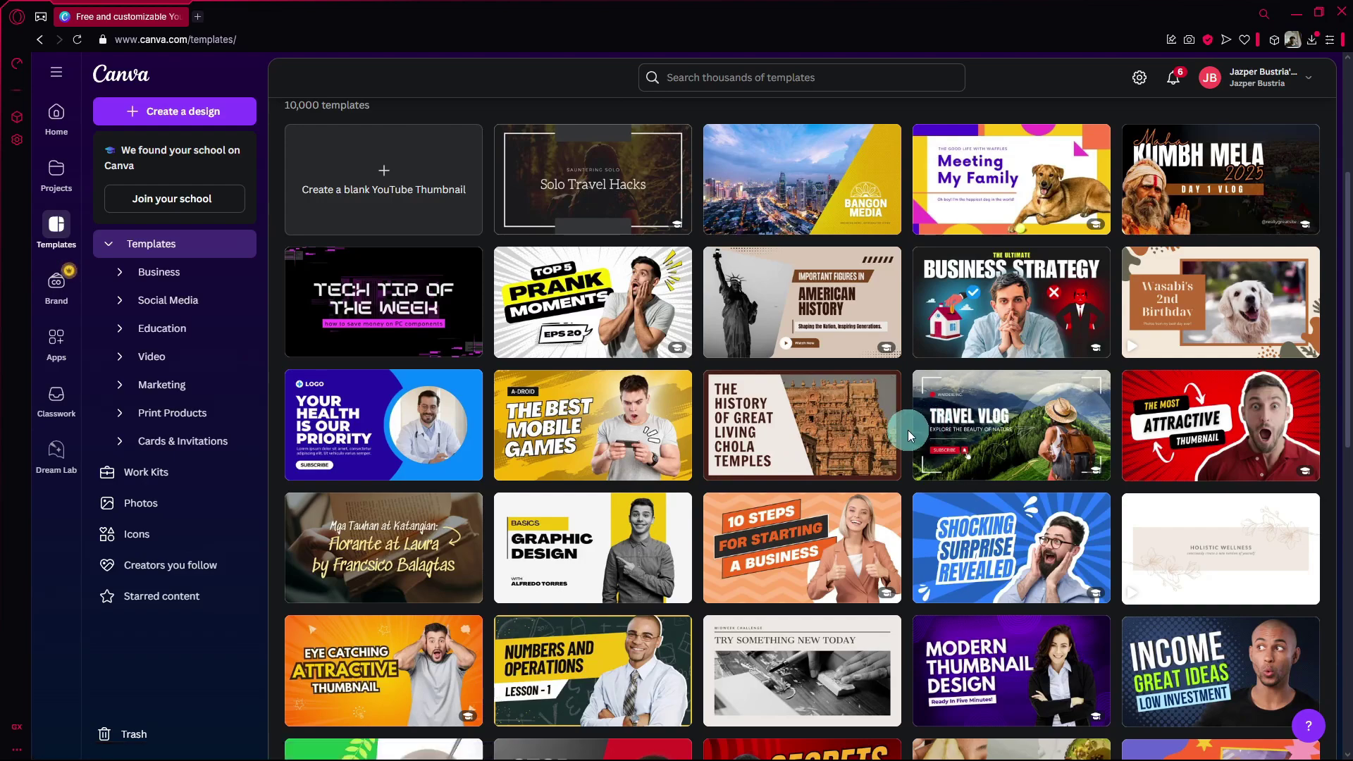
scroll(726, 381, down, 5)
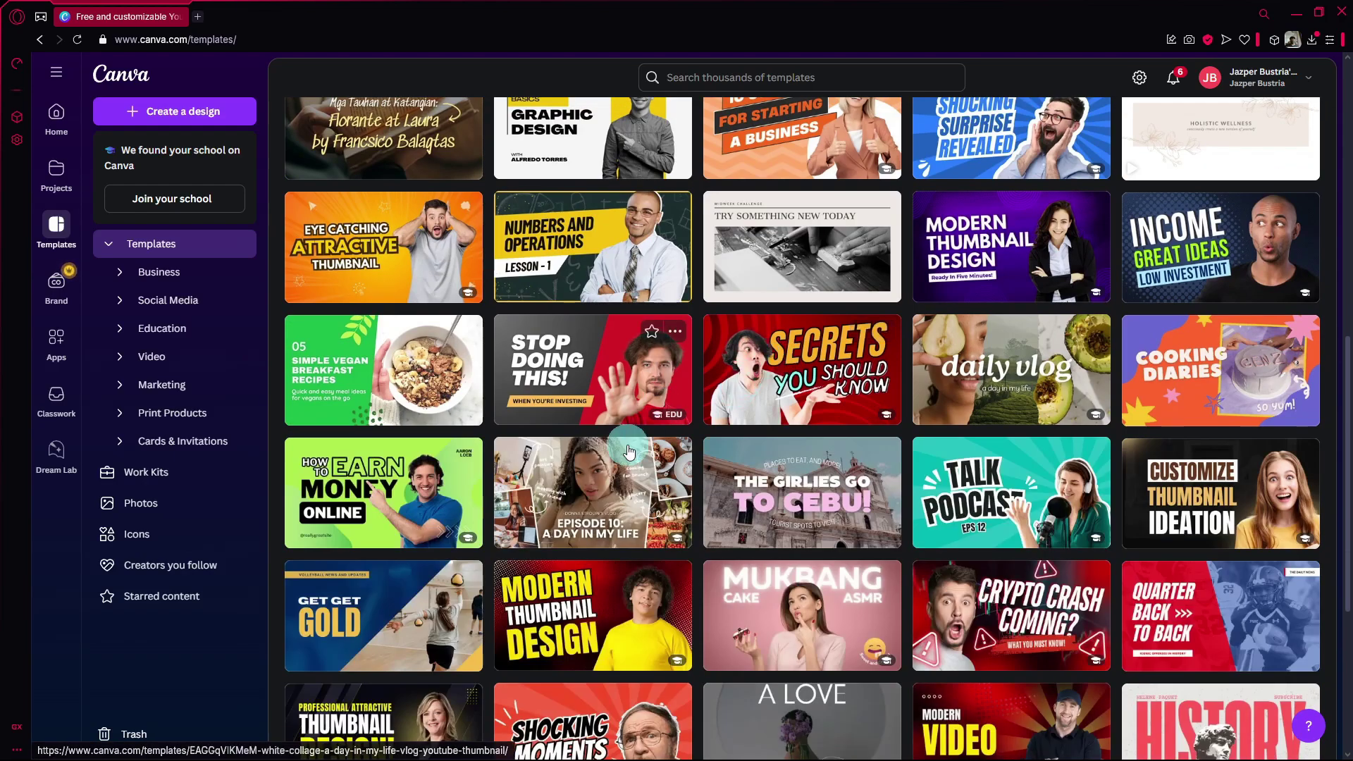
- Preview the White Collage A Day In My Life, White And Beige Modern Daily Vlog and White Brown Aesthetic Study With Me templates
click(522, 486)
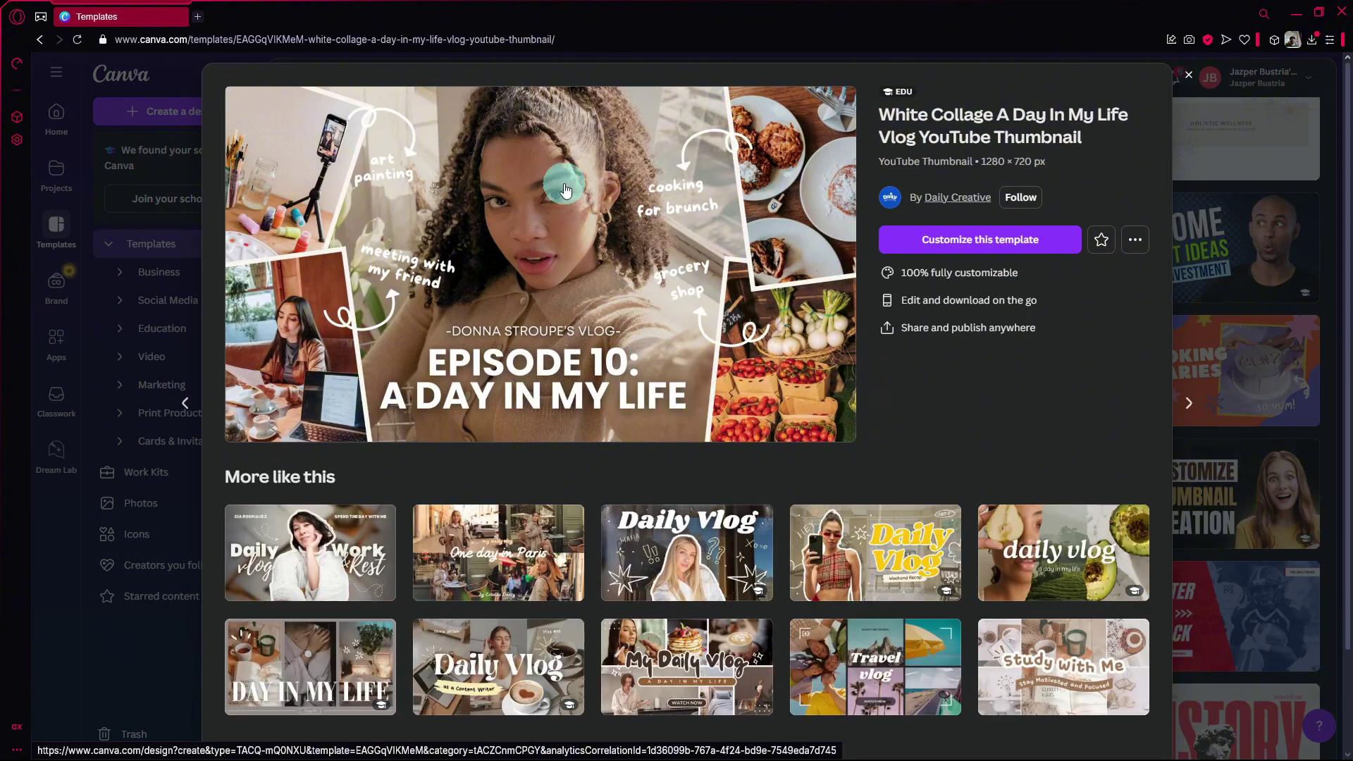
click(333, 564)
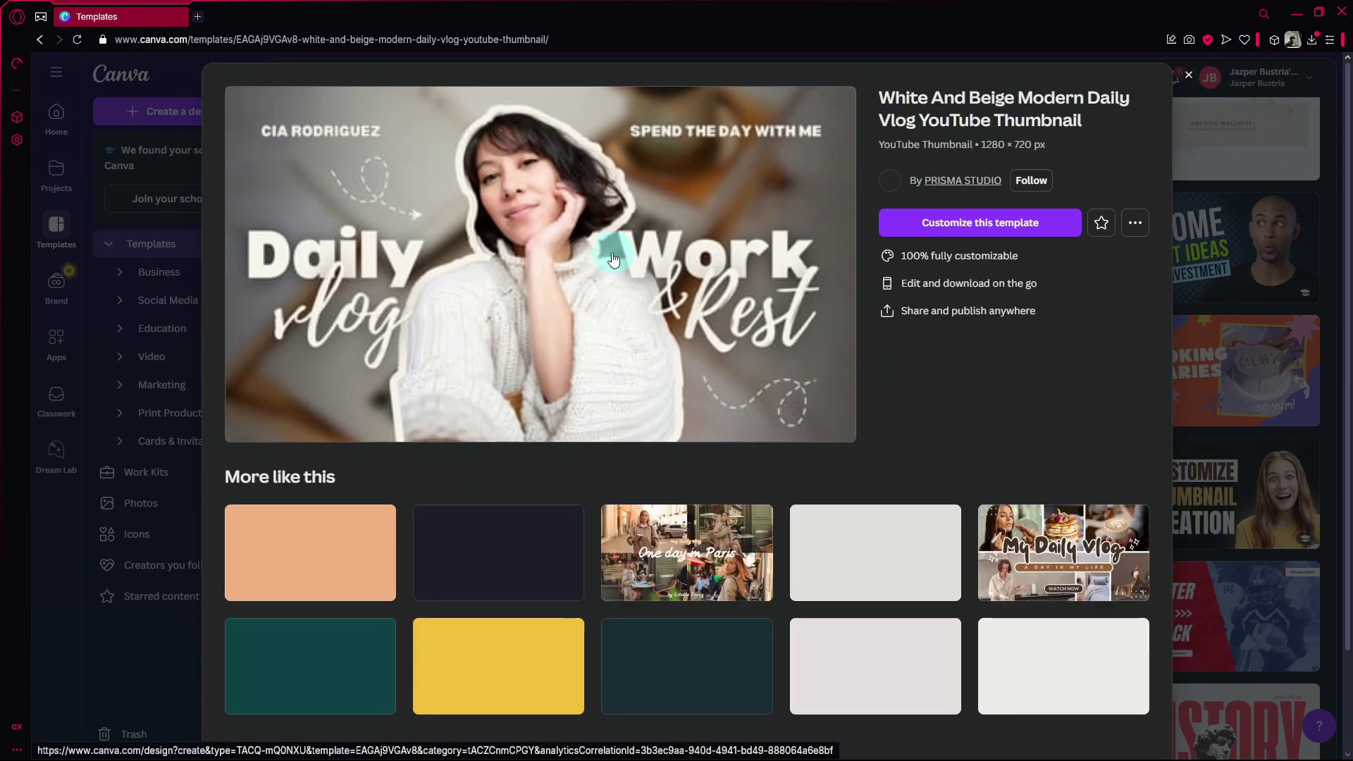
scroll(705, 494, down, 2)
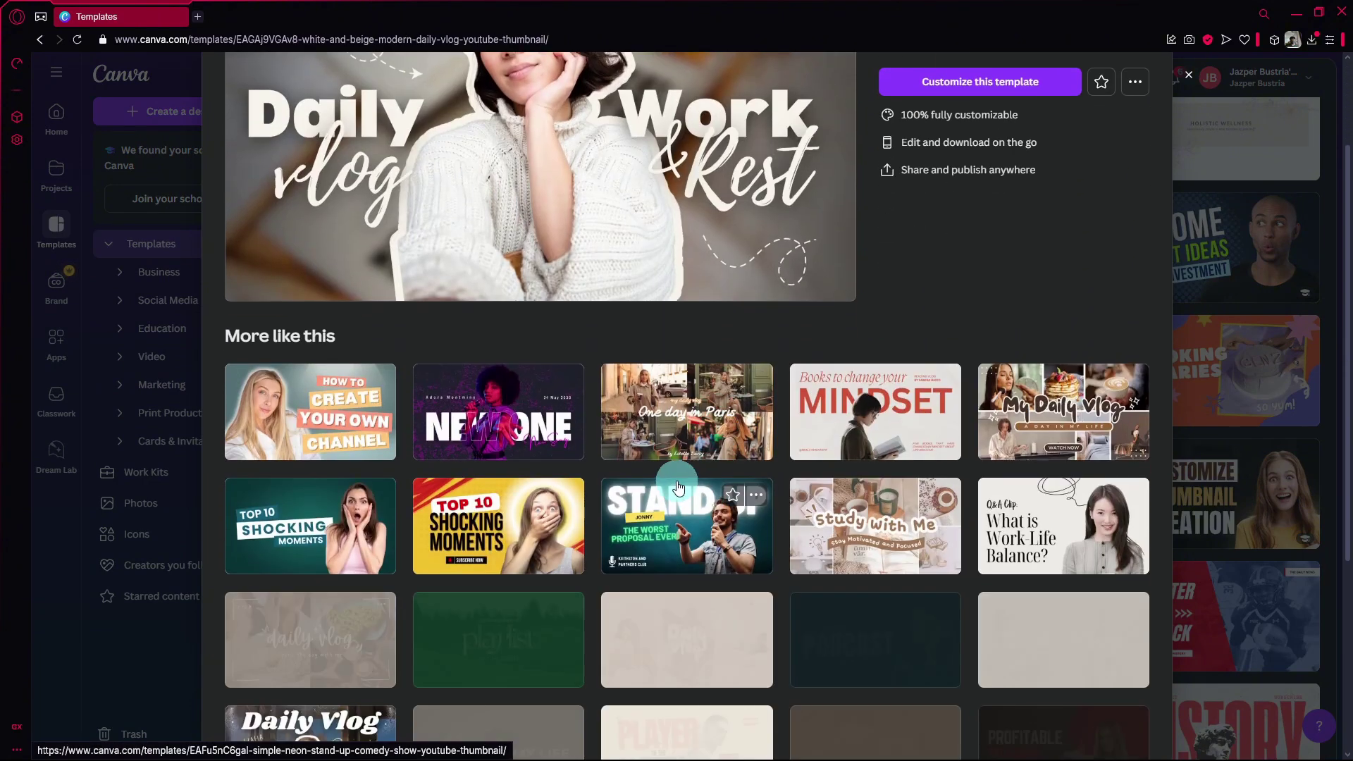
click(872, 547)
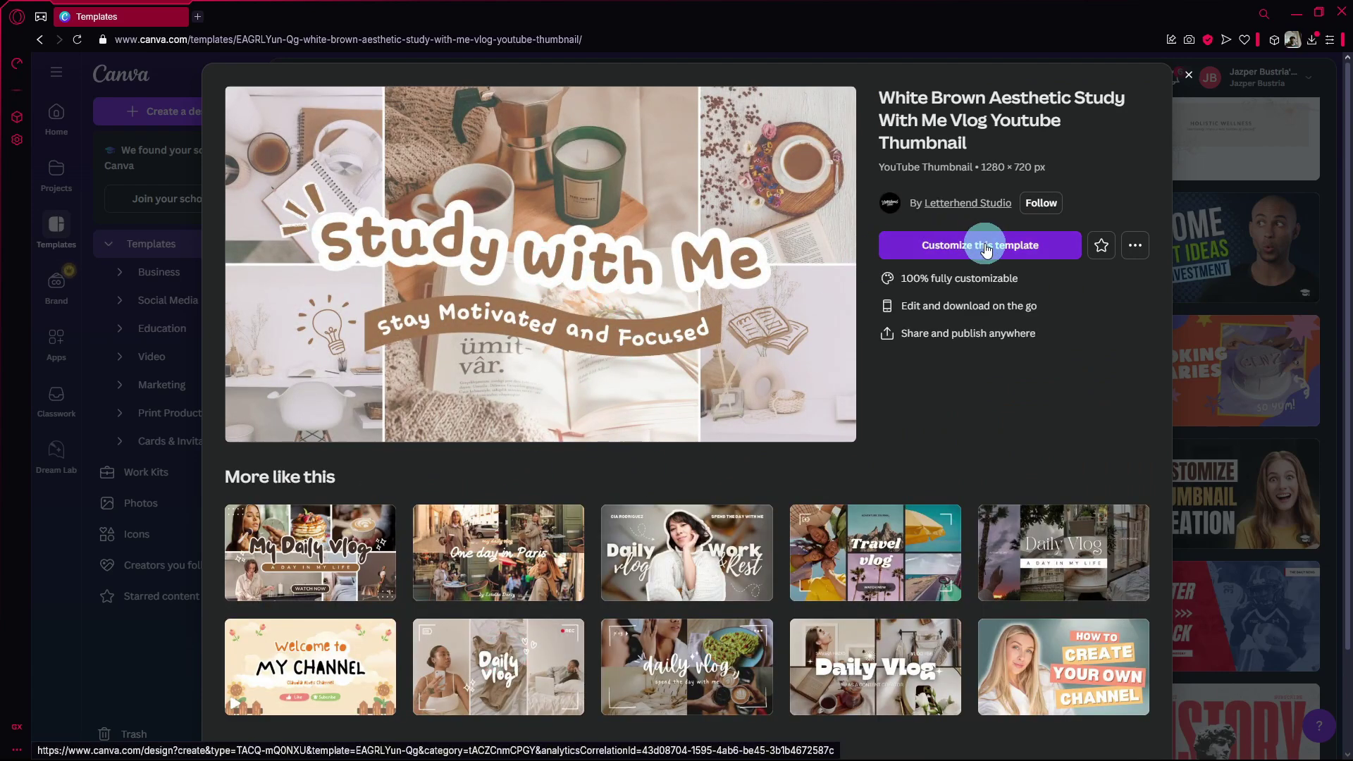
click(1263, 447)
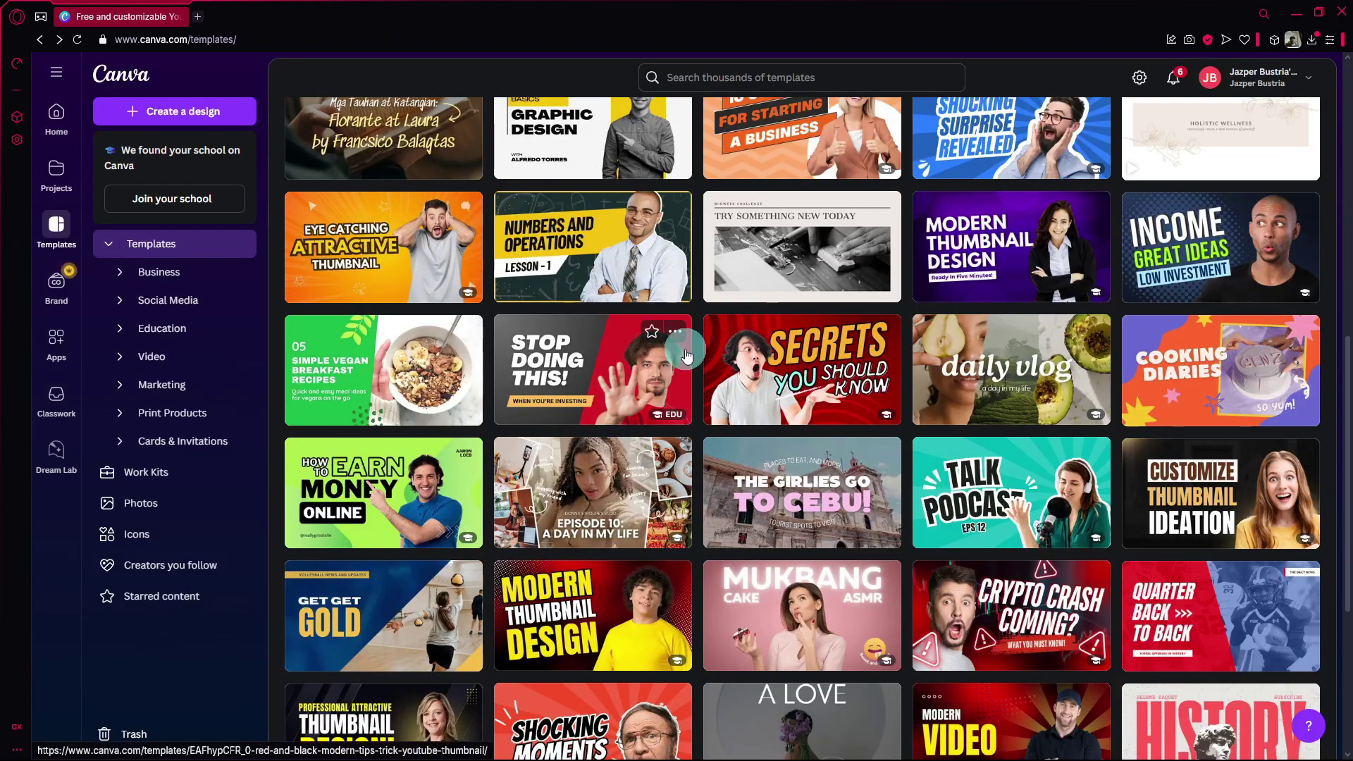
- Preview the Most Attractive Youtube Thumbnail and Yellow and Red Bright and Playful templates, returning to the template list
scroll(1070, 275, up, 2)
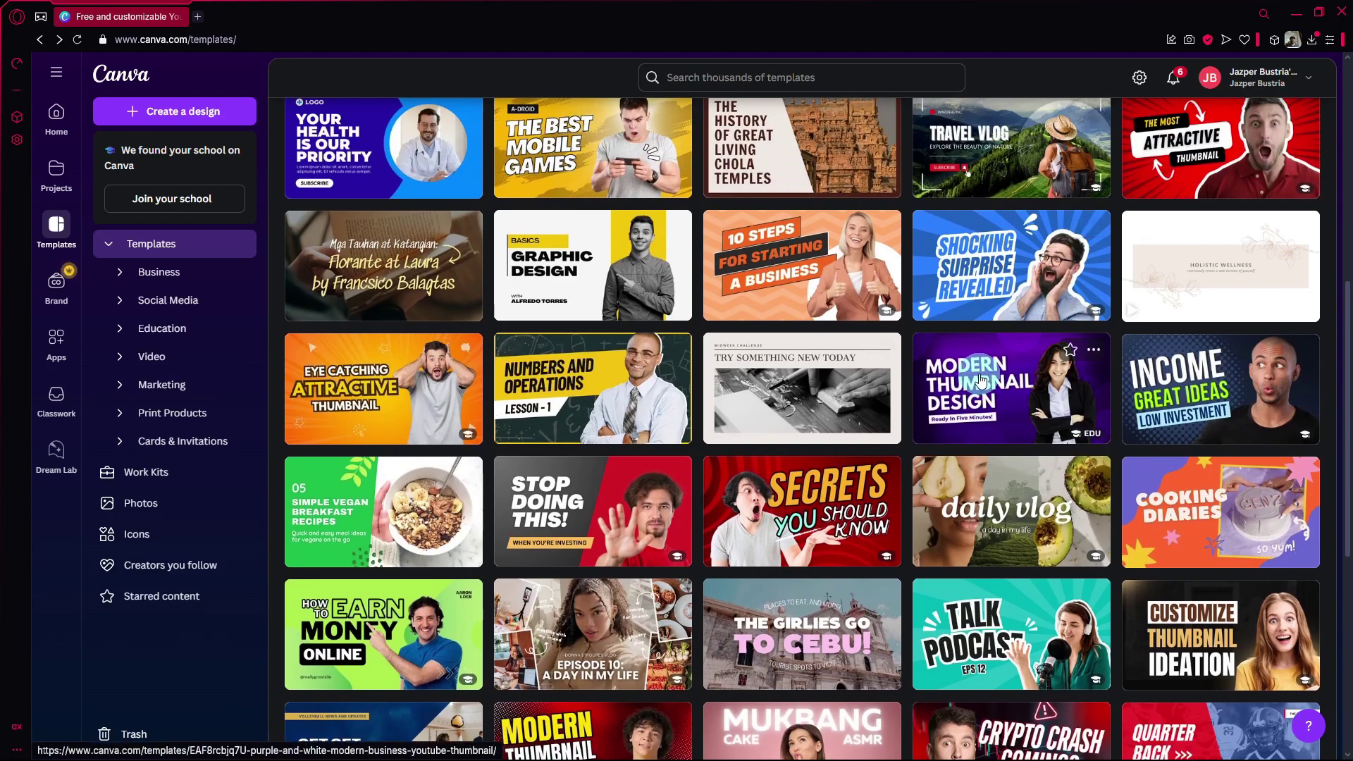
scroll(1018, 359, up, 2)
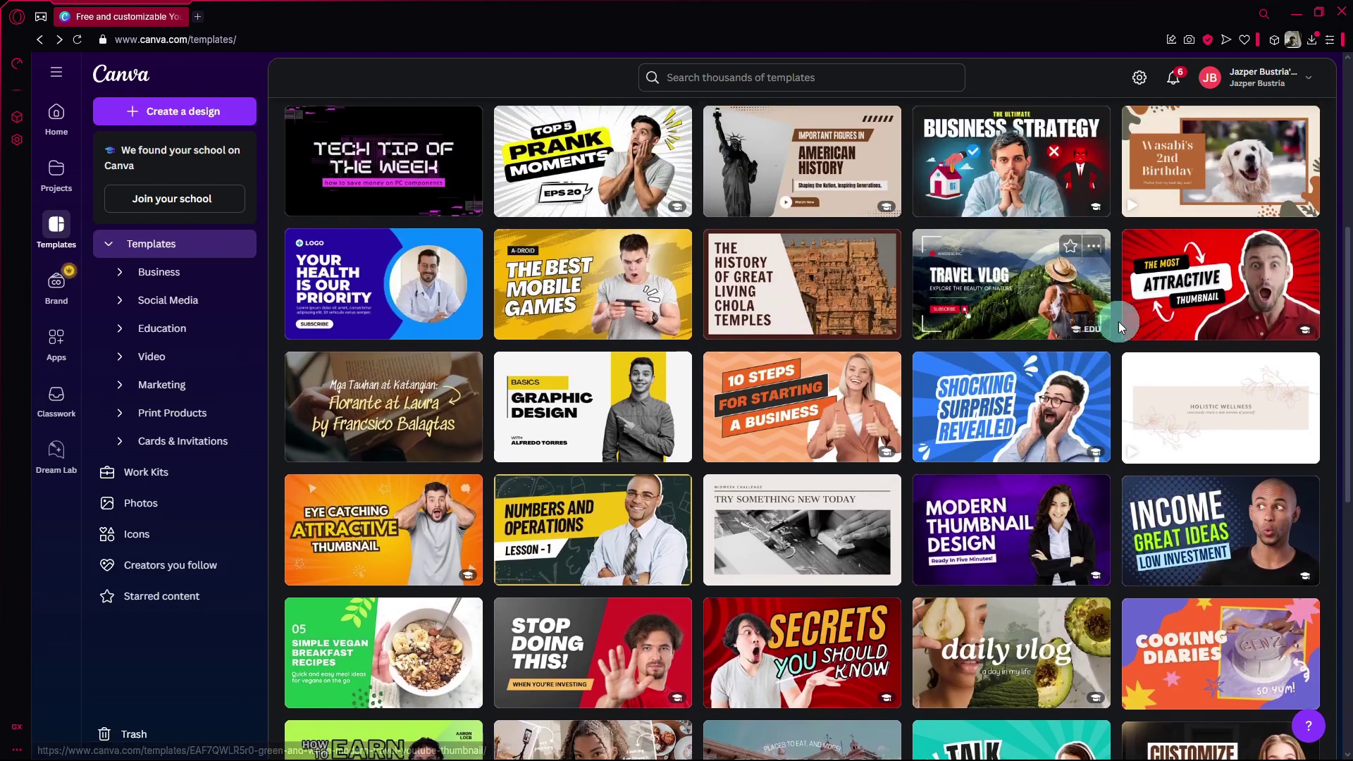
click(1210, 275)
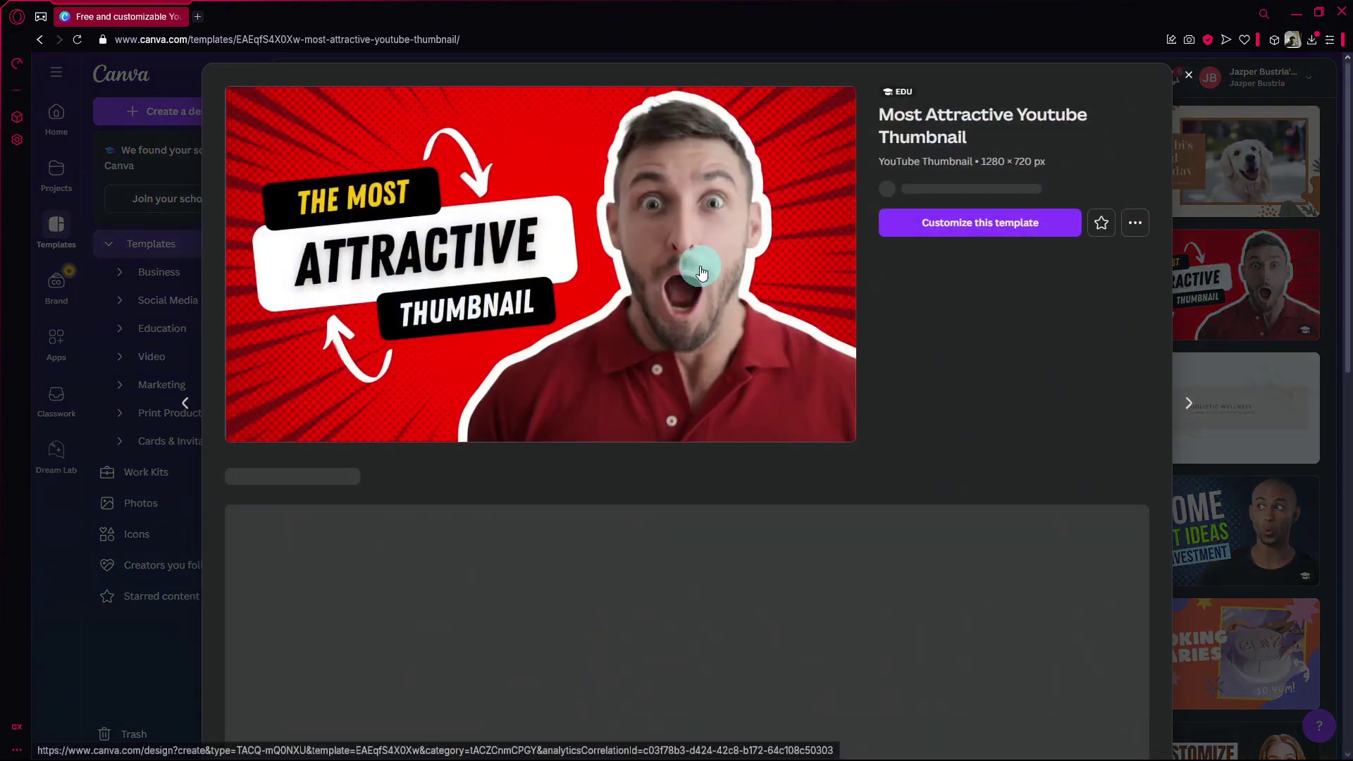
click(303, 542)
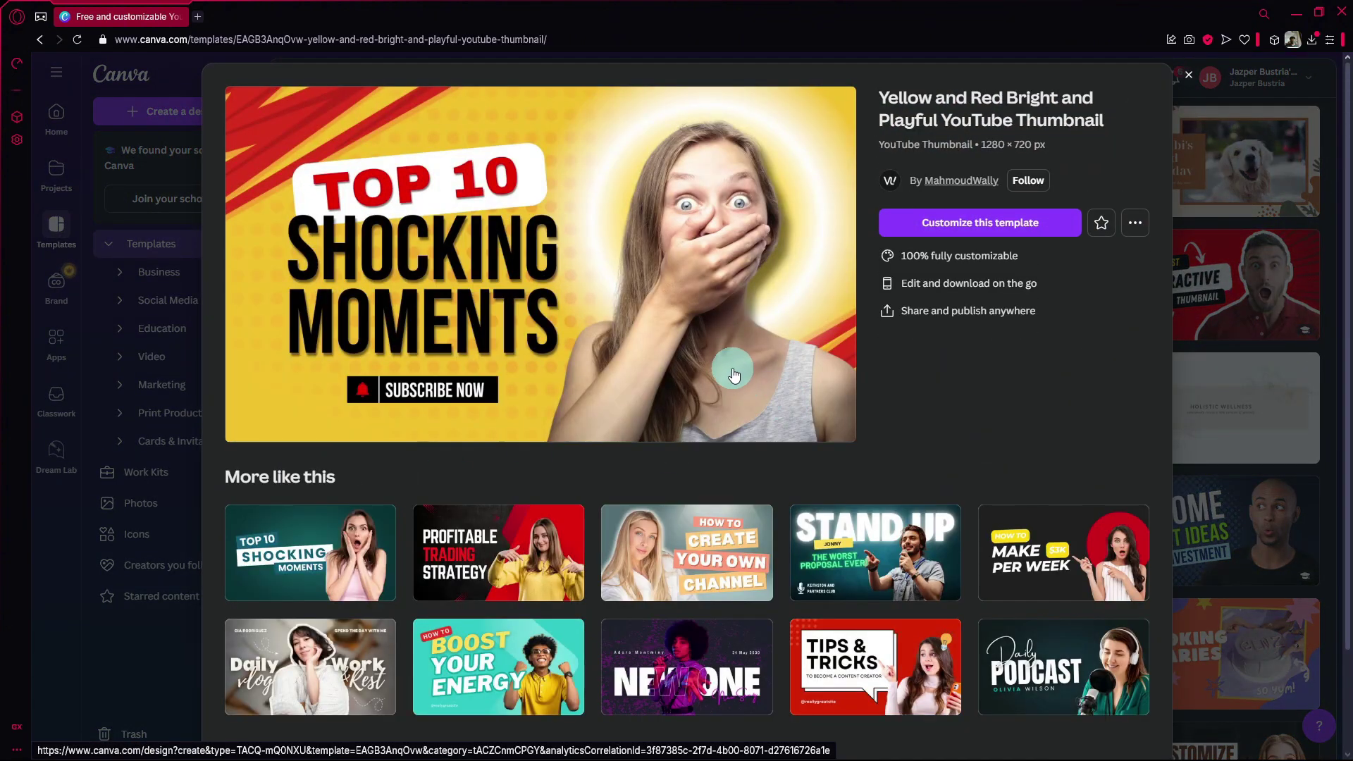
click(1222, 442)
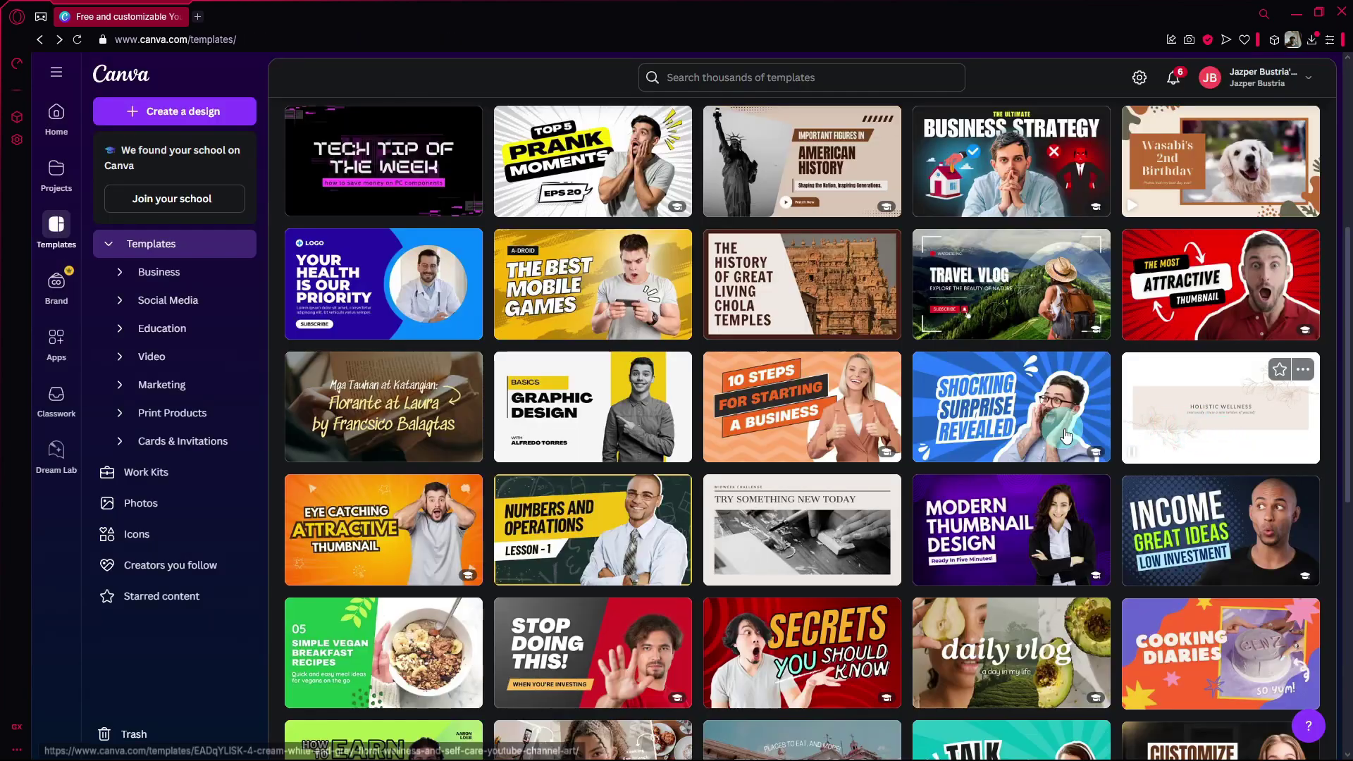
- Choose the red Most Attractive Youtube Thumbnail template and open it for customizing
scroll(953, 430, down, 8)
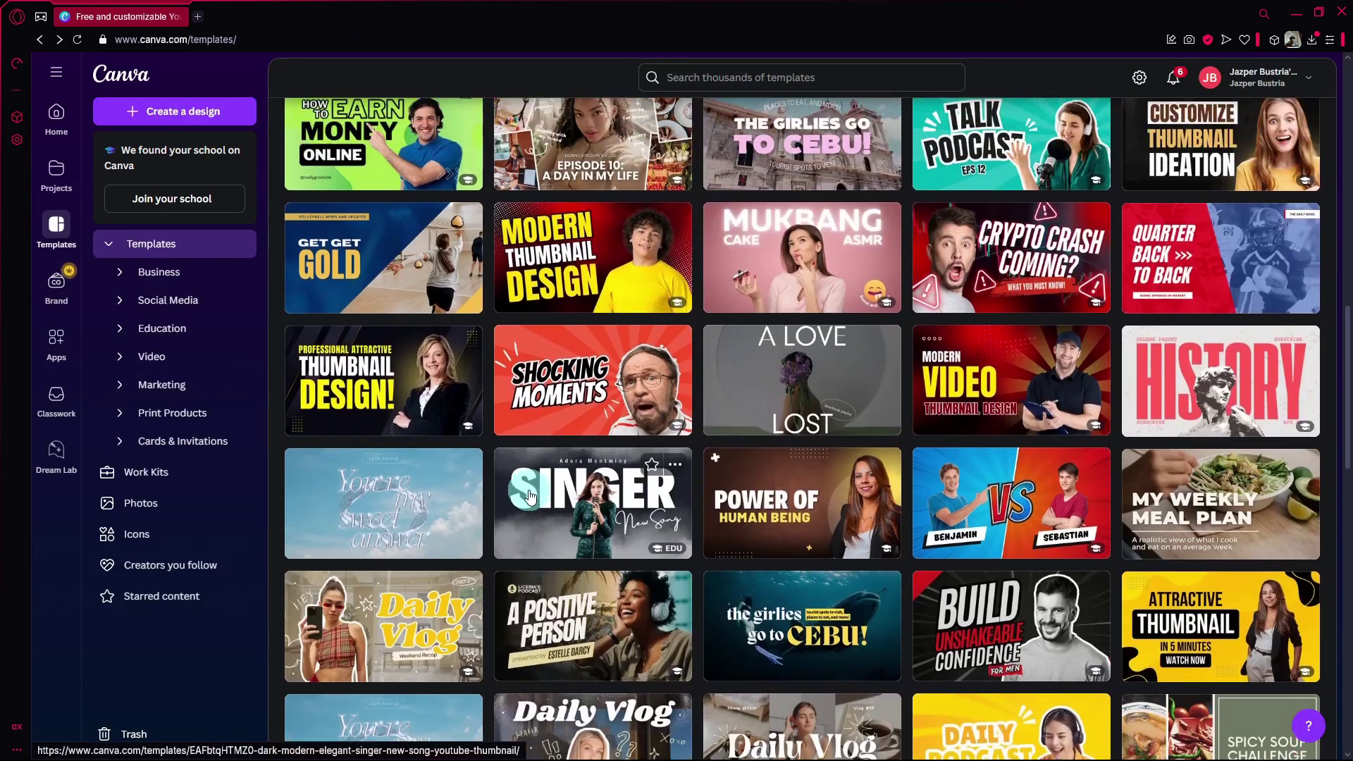
scroll(555, 477, down, 3)
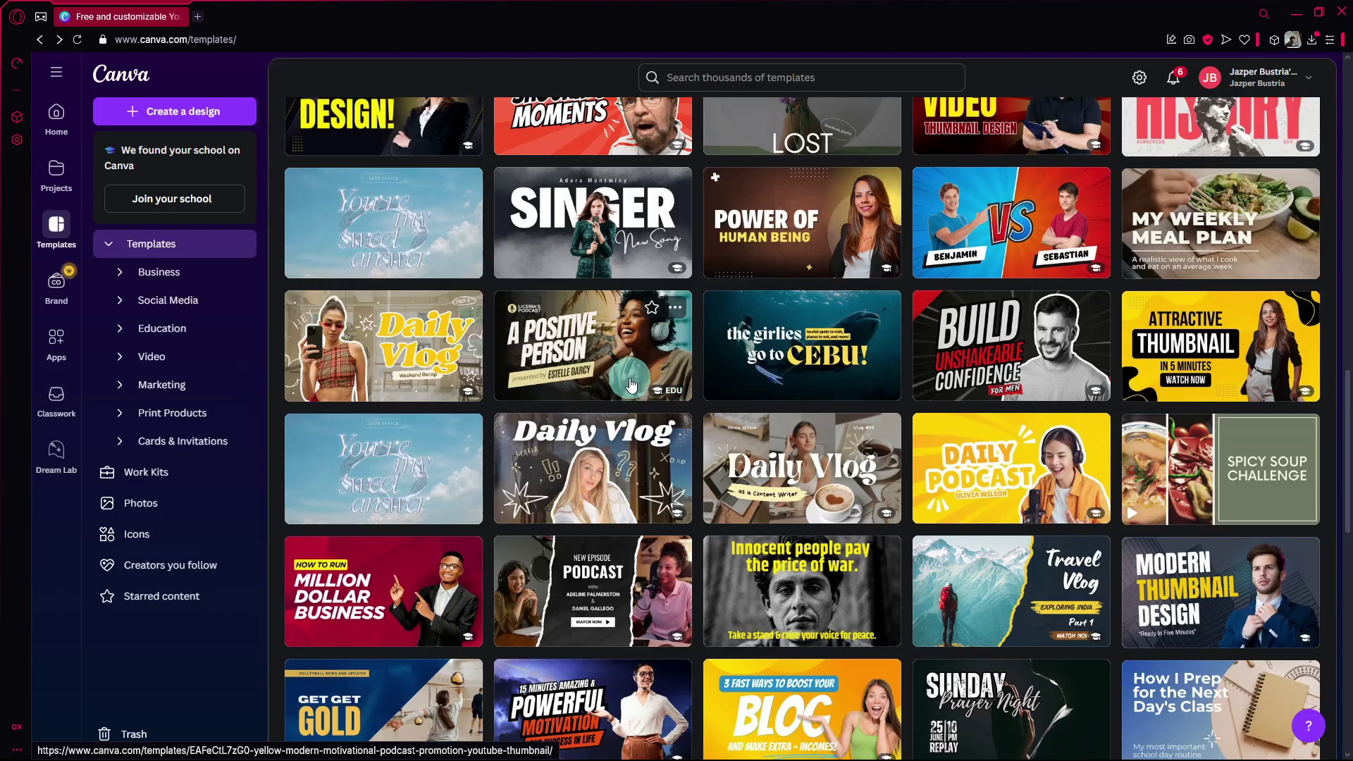
scroll(977, 424, down, 4)
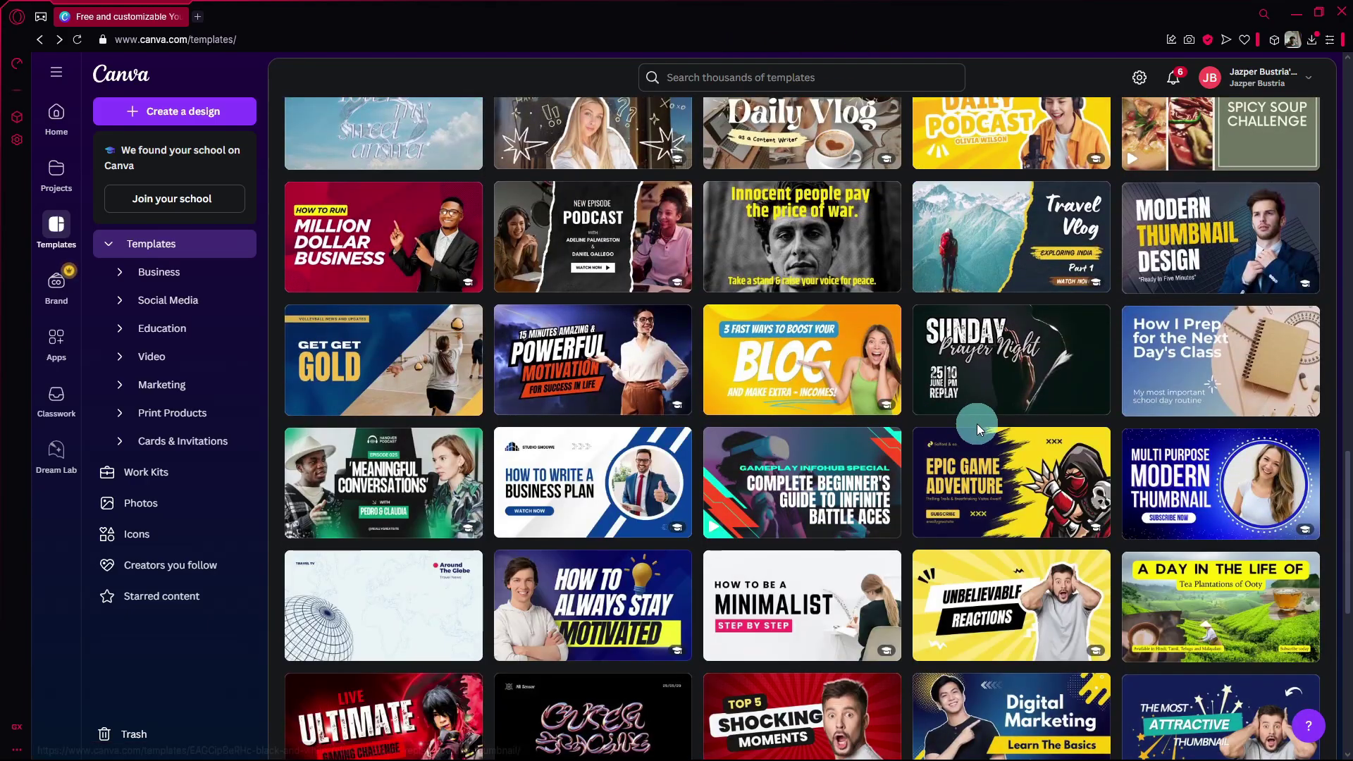
scroll(977, 424, up, 15)
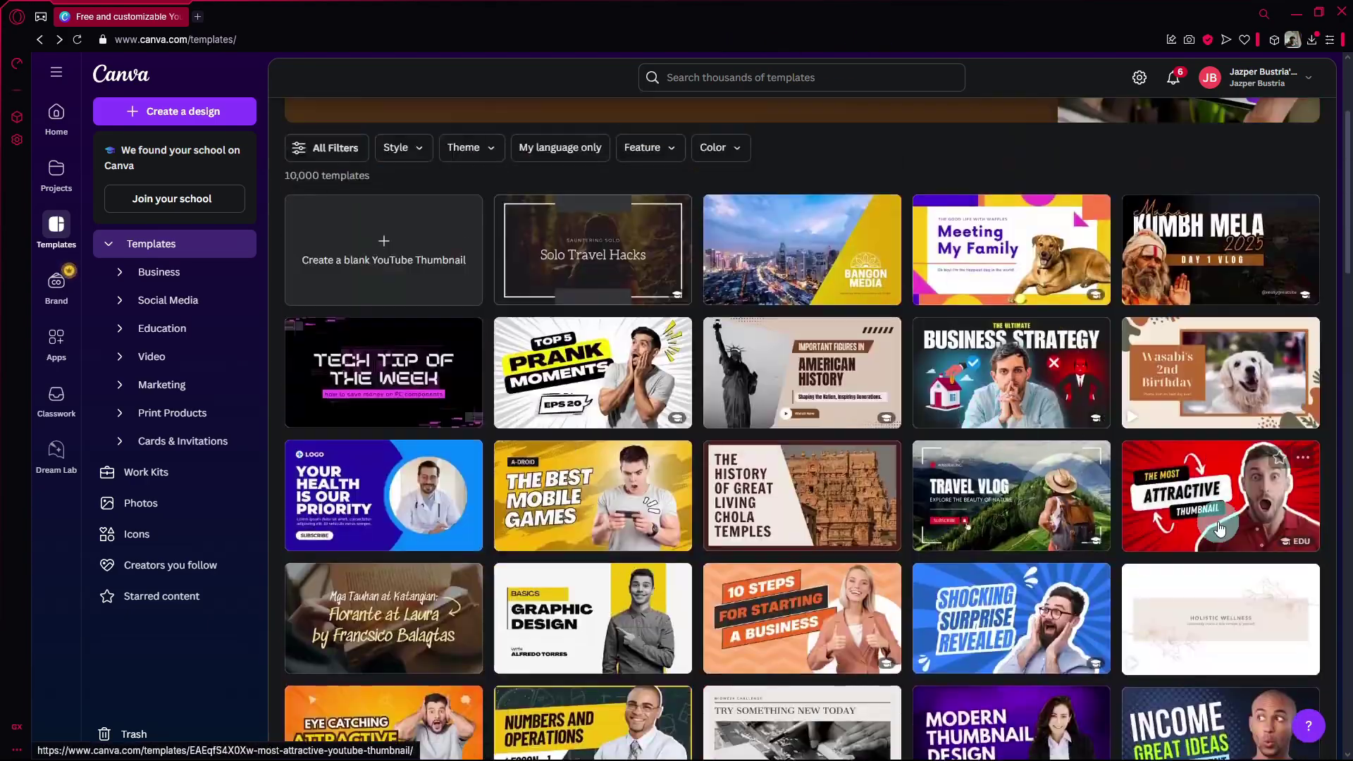
click(1221, 529)
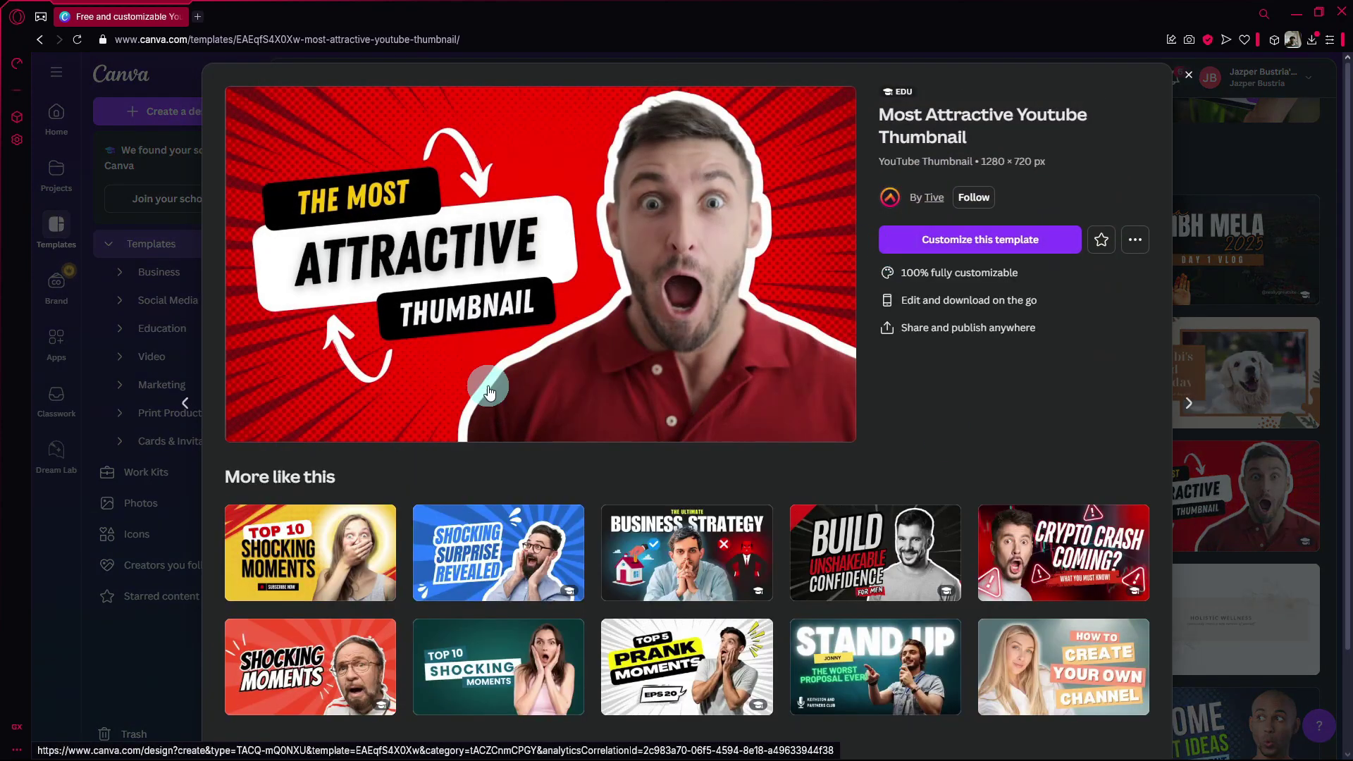
click(949, 240)
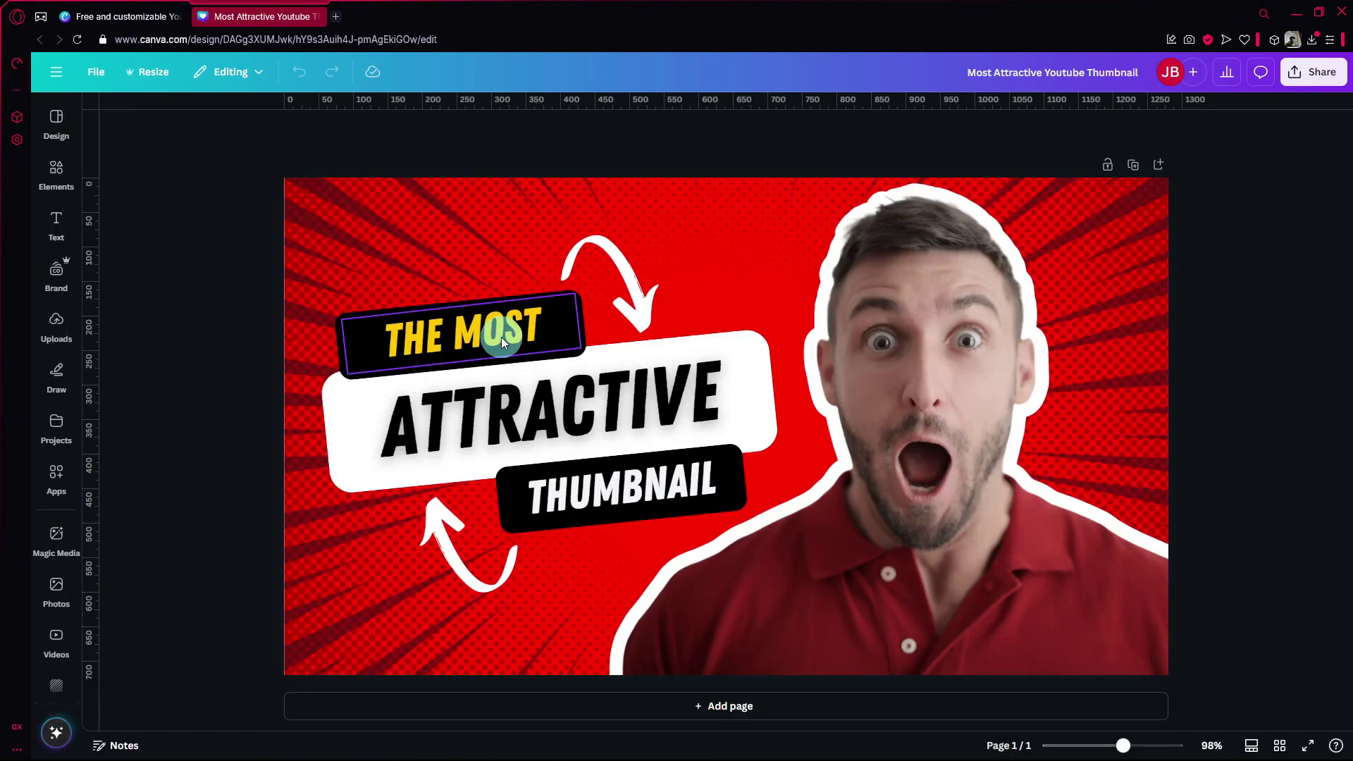
- Replace the yellow "THE MOST" text on the upper black label with "HOW TO"
double_click(501, 337)
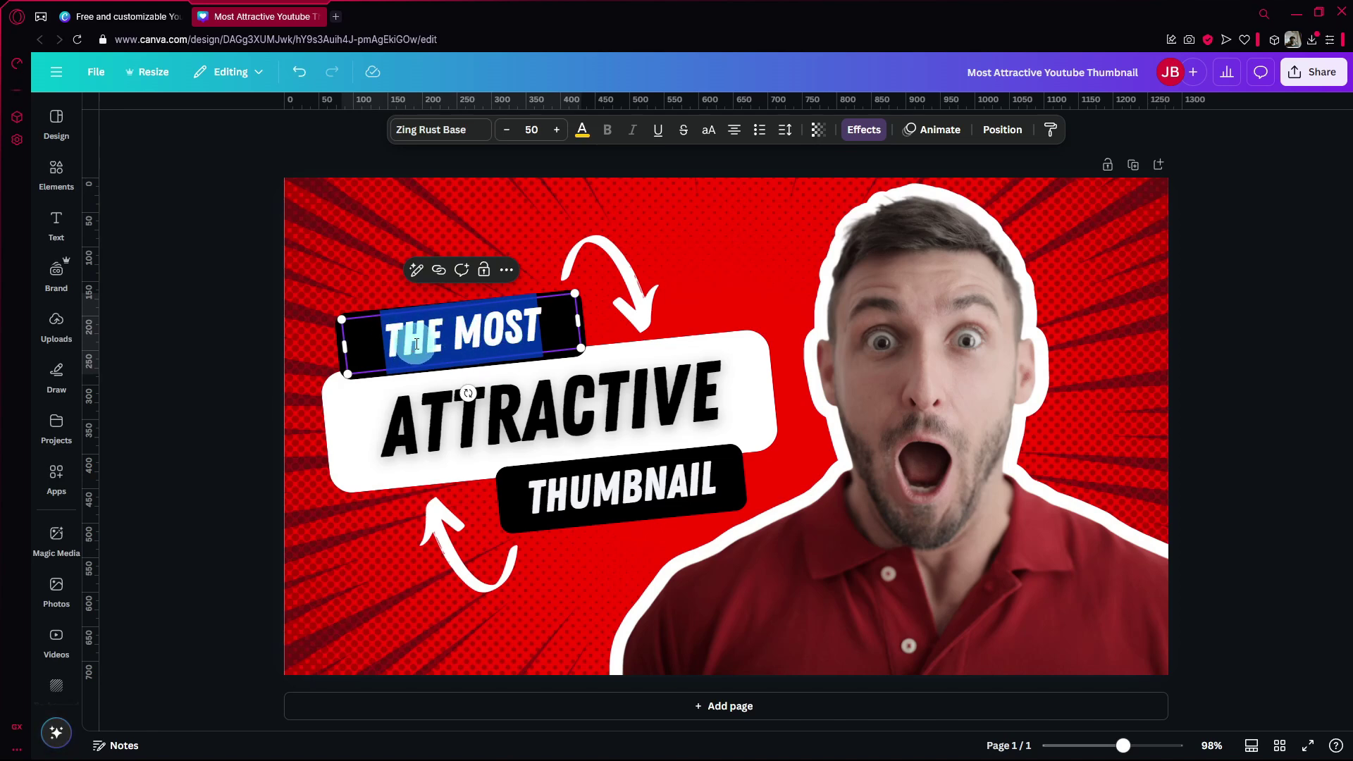
text(HOW)
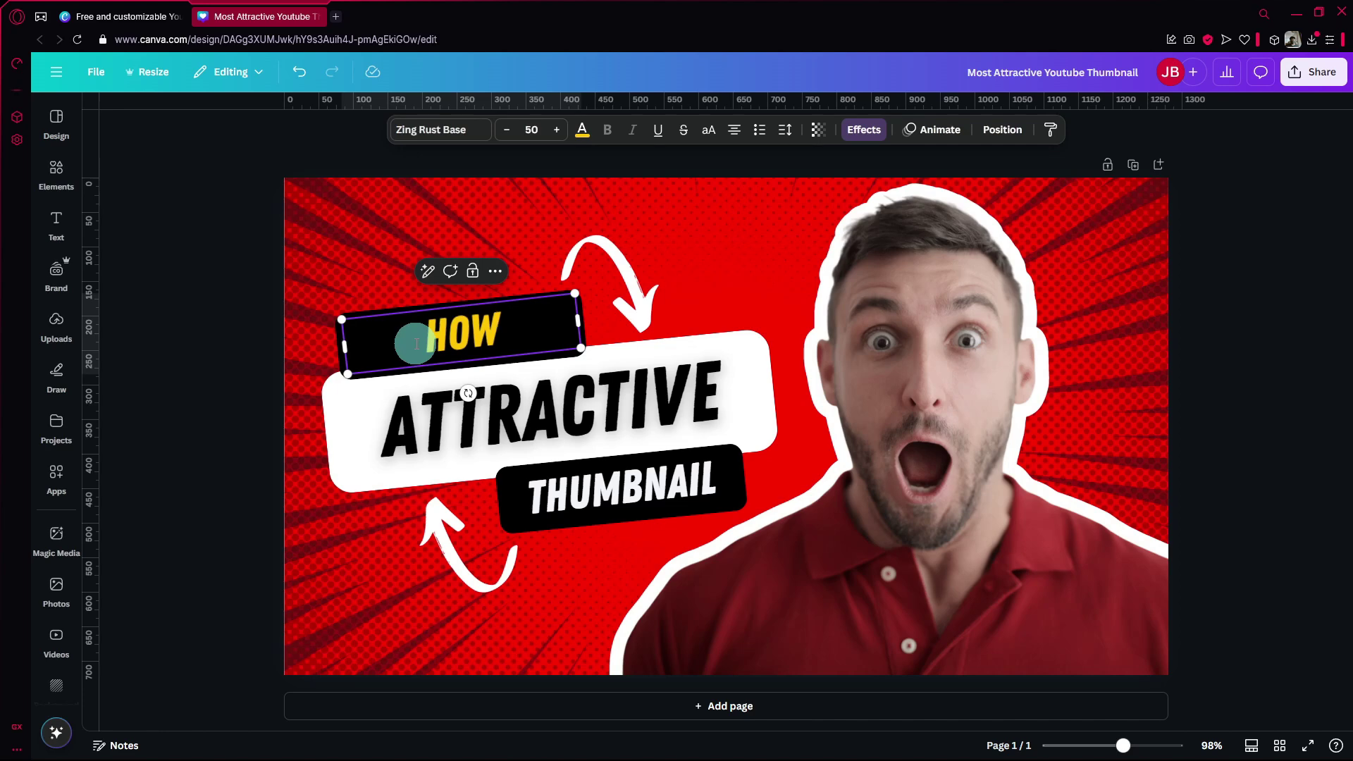
double_click(429, 406)
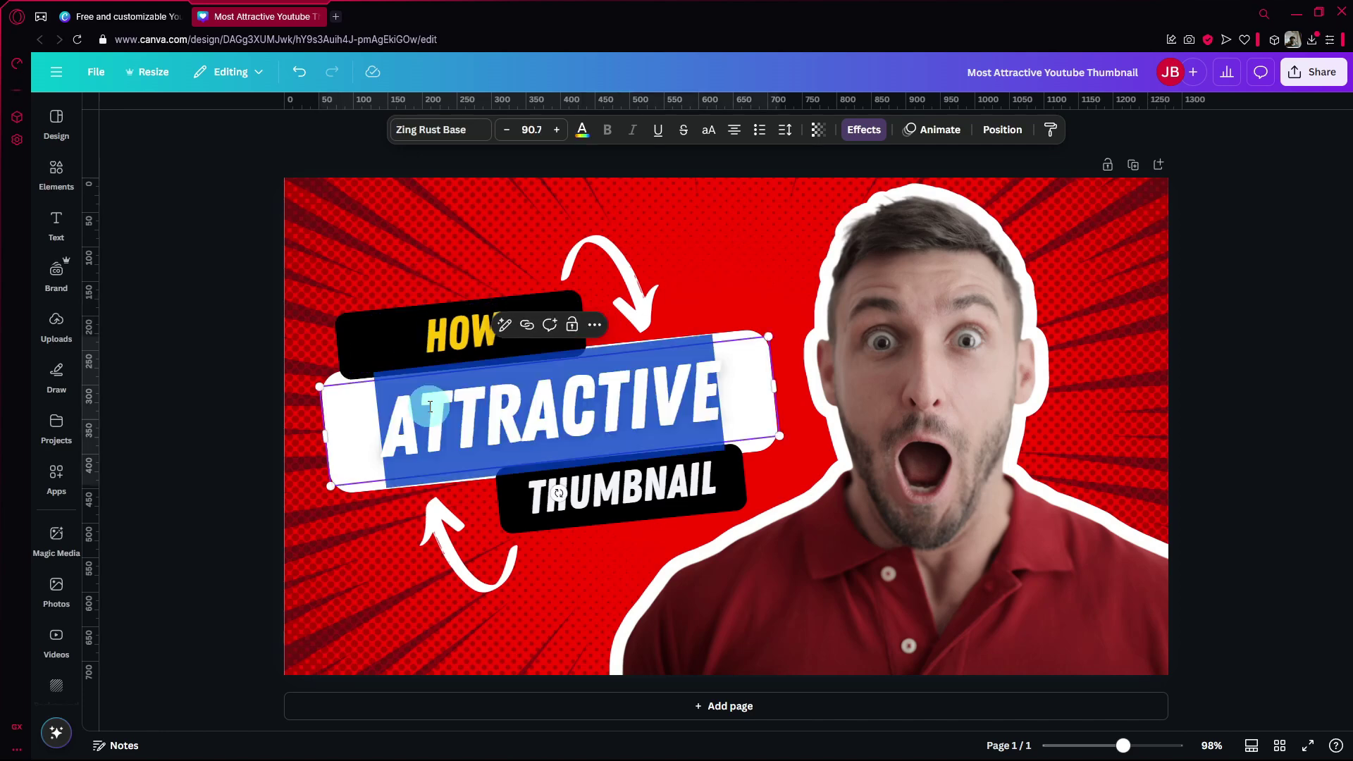
click(474, 341)
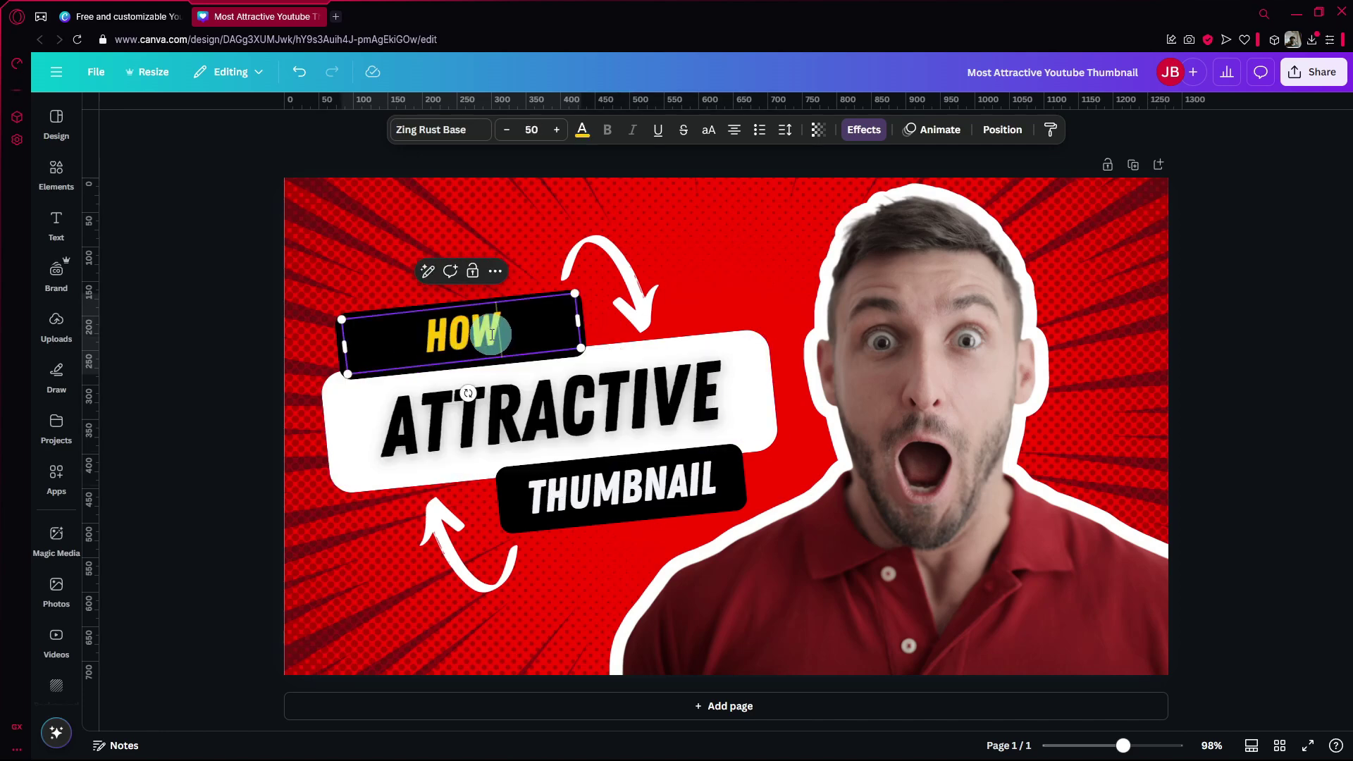
- Replace the "ATTRACTIVE" text on the white label with "MAKE YOUR OWN"
click(445, 446)
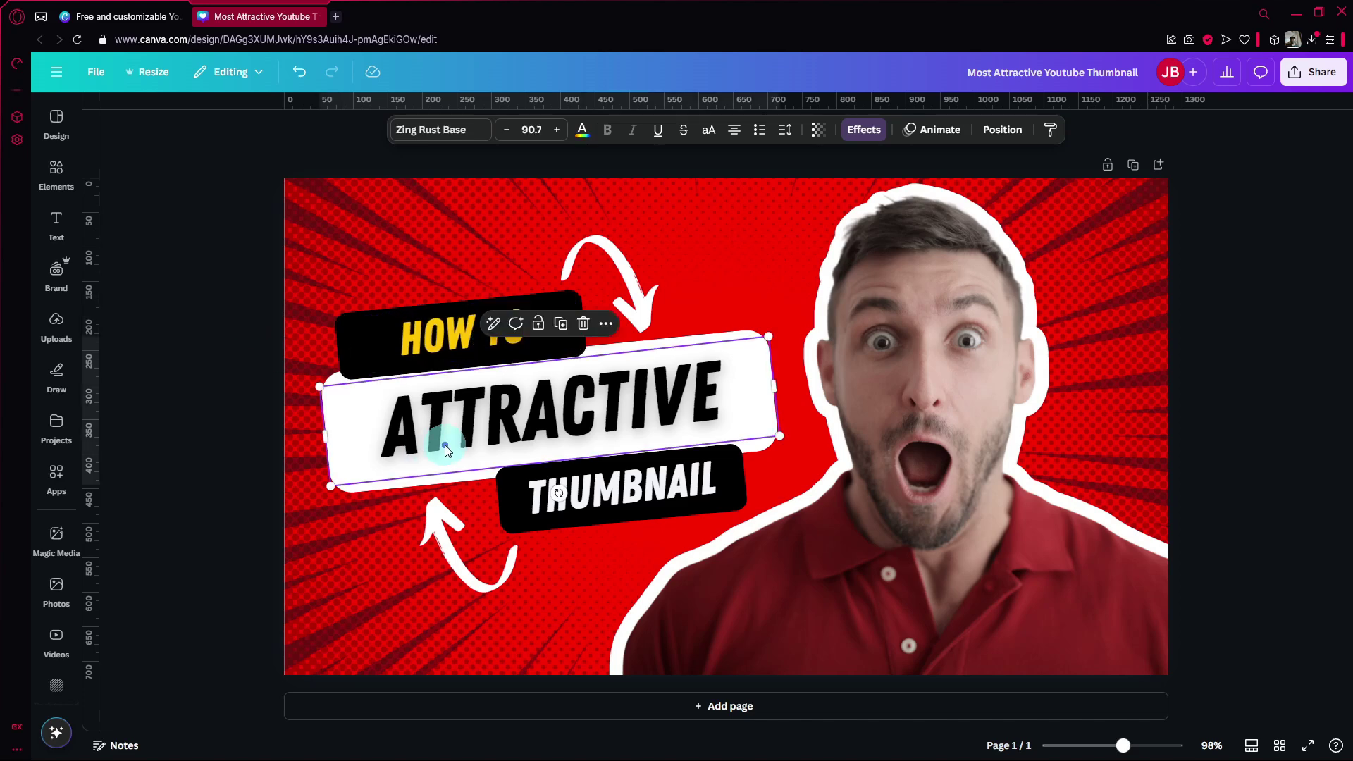
double_click(446, 446)
text(MAKE YOUR OWN)
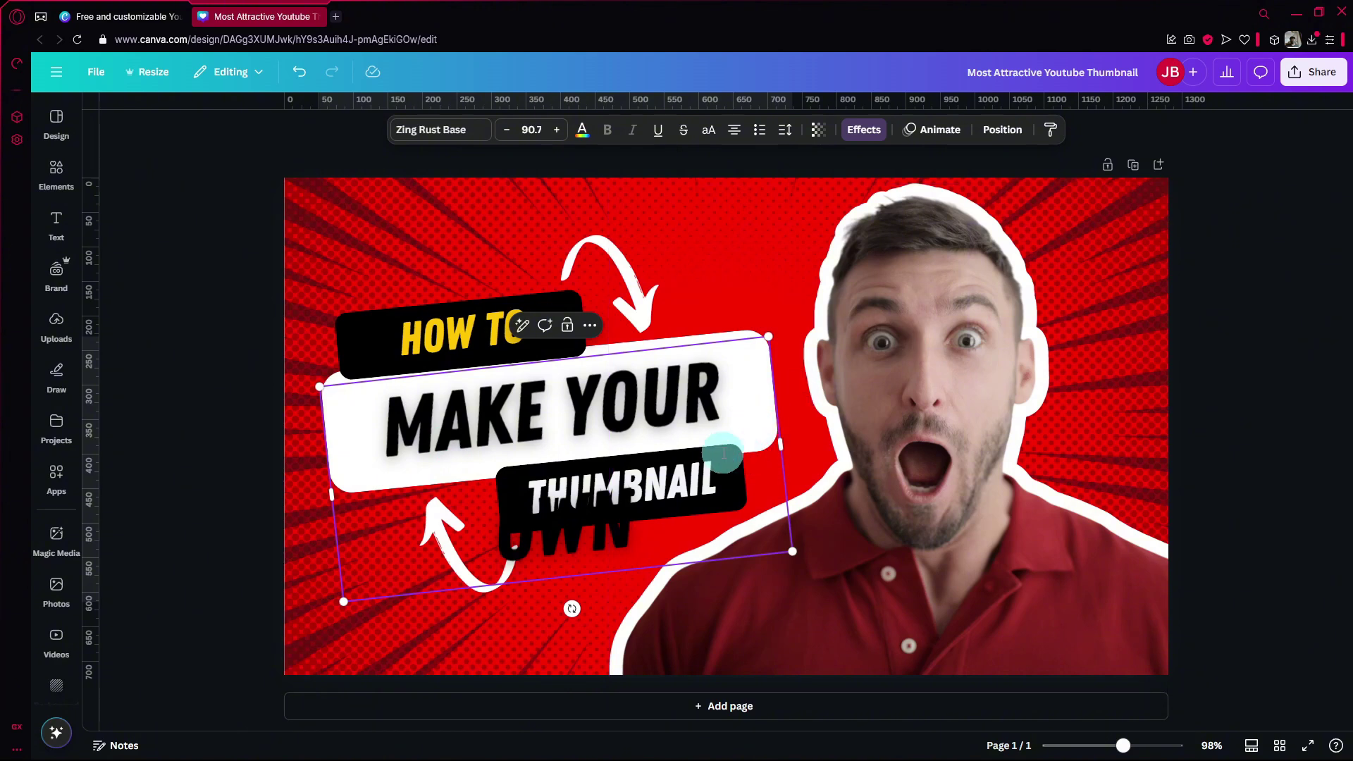
- Shrink the "MAKE YOUR OWN" text to size 72.4 so it fits on one line and centre it on the white label
drag(620, 513, 441, 380)
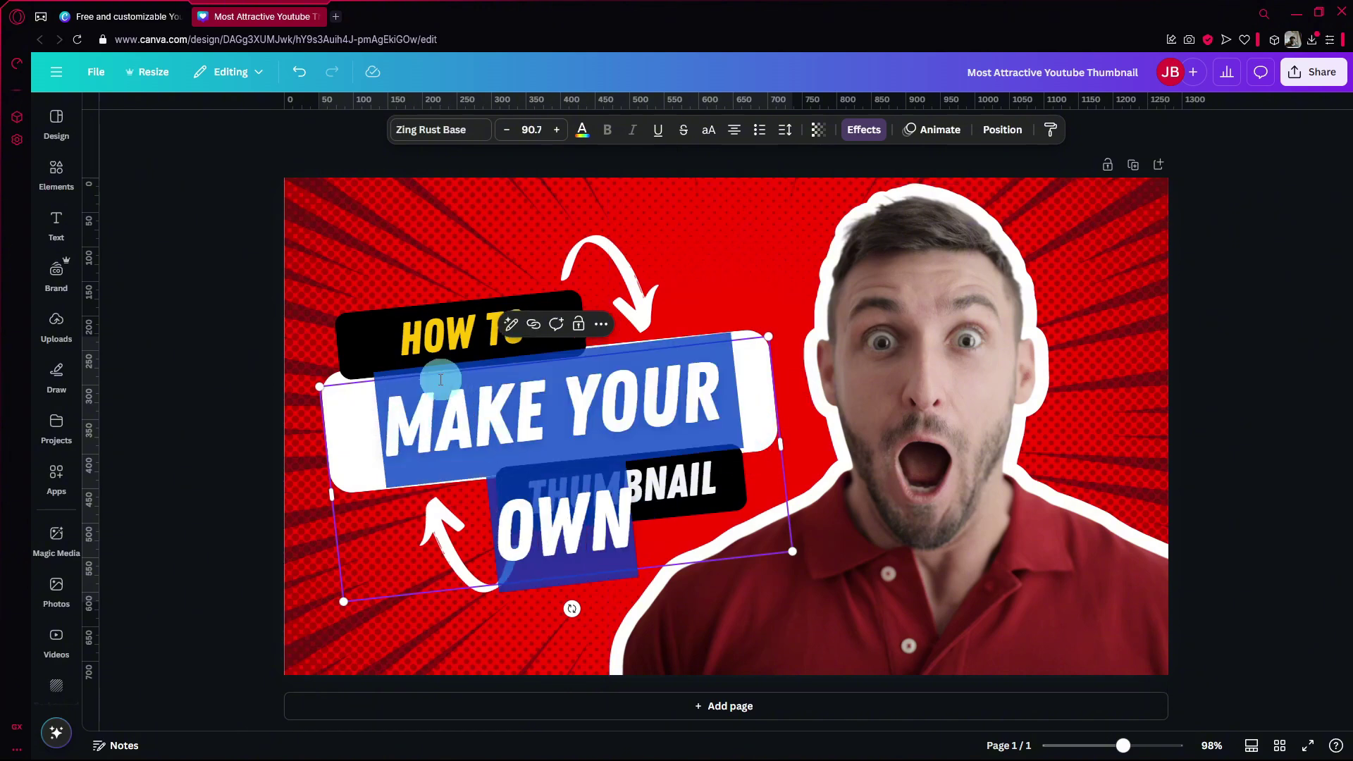
click(507, 130)
click(507, 130)
click(507, 130)
click(507, 130)
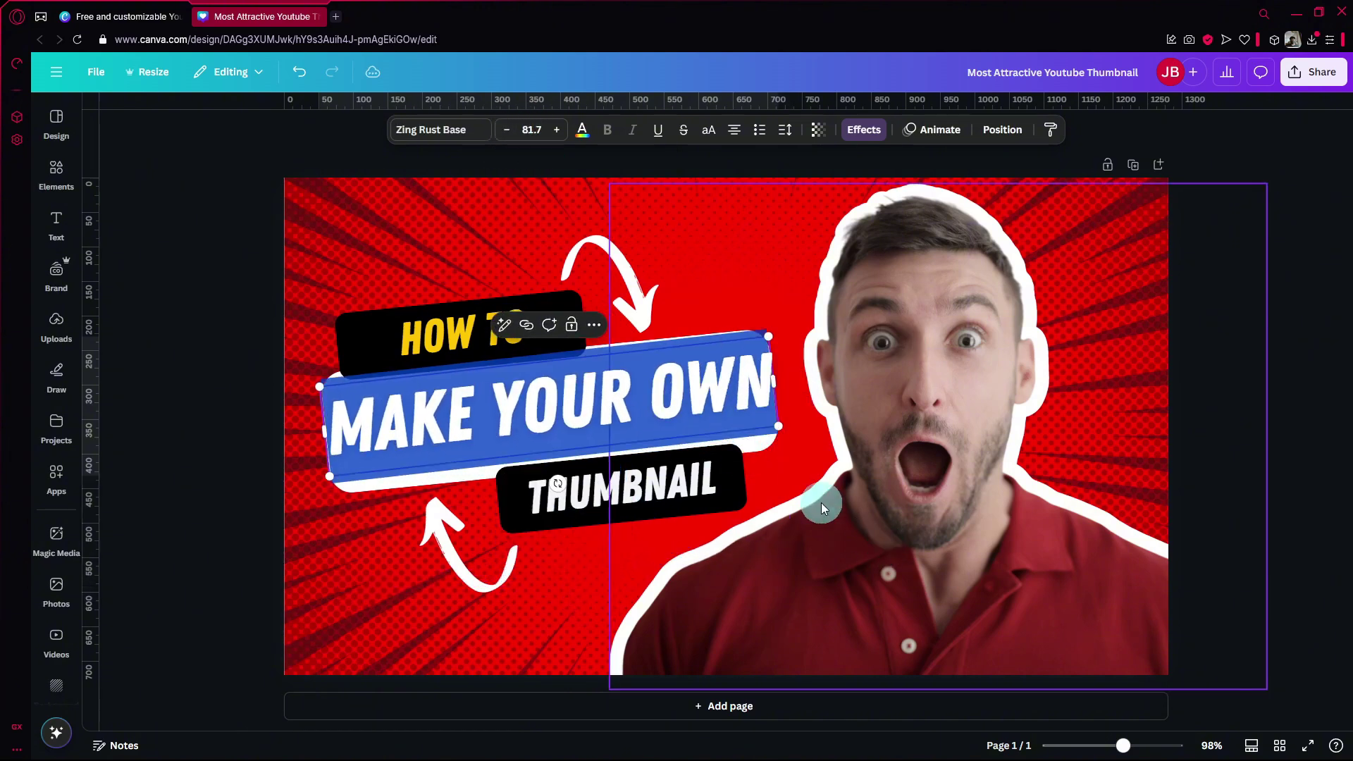
drag(781, 425, 736, 426)
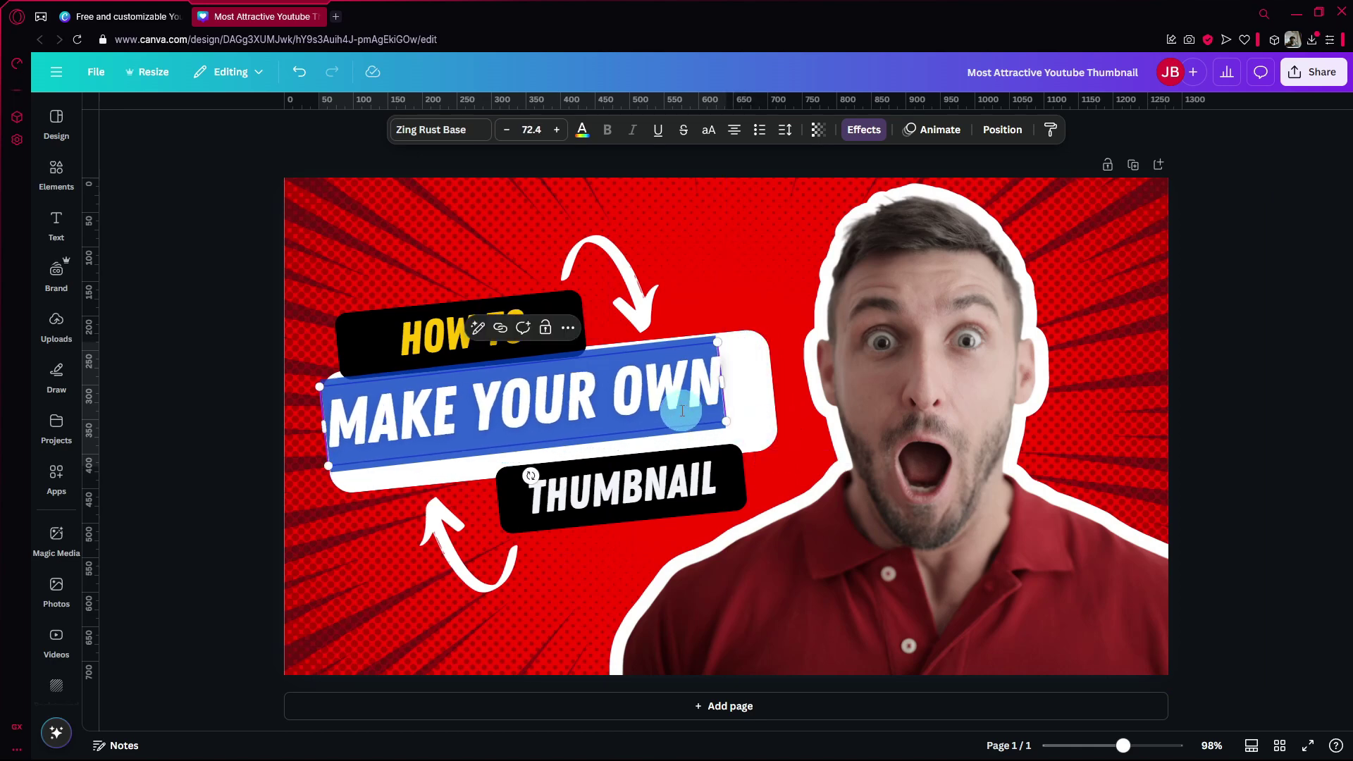
click(606, 401)
click(616, 423)
drag(617, 423, 624, 430)
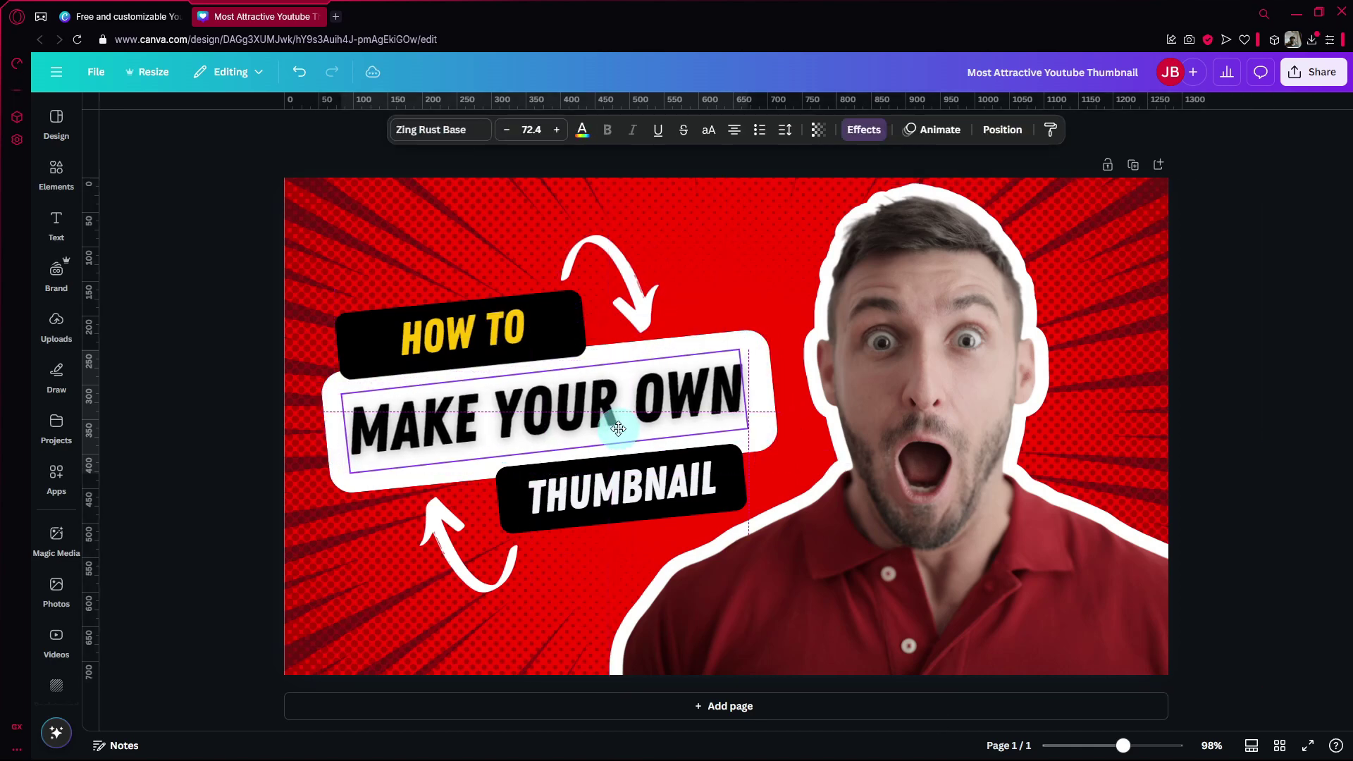
- Shrink the cutout photo of the surprised man towards the lower-right part of the thumbnail
click(626, 501)
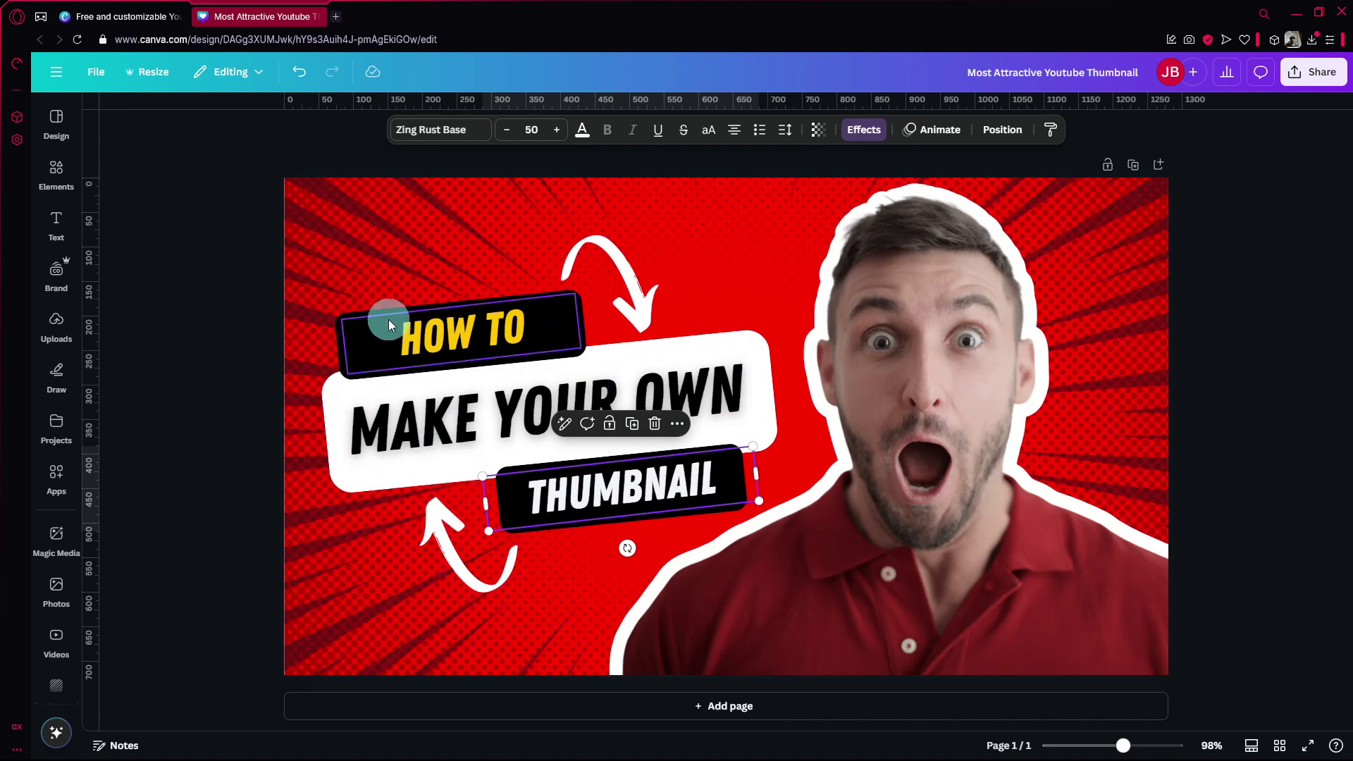
click(238, 302)
click(951, 451)
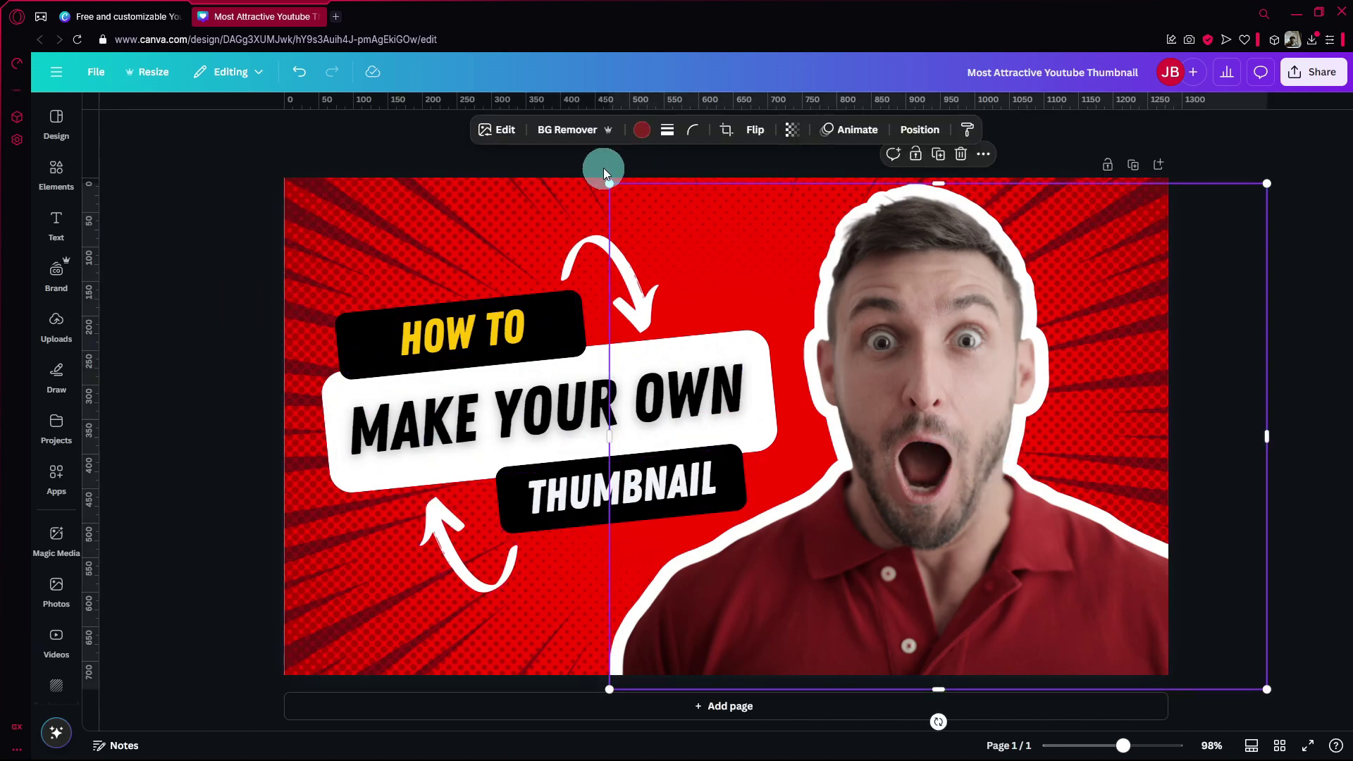
drag(605, 172, 666, 246)
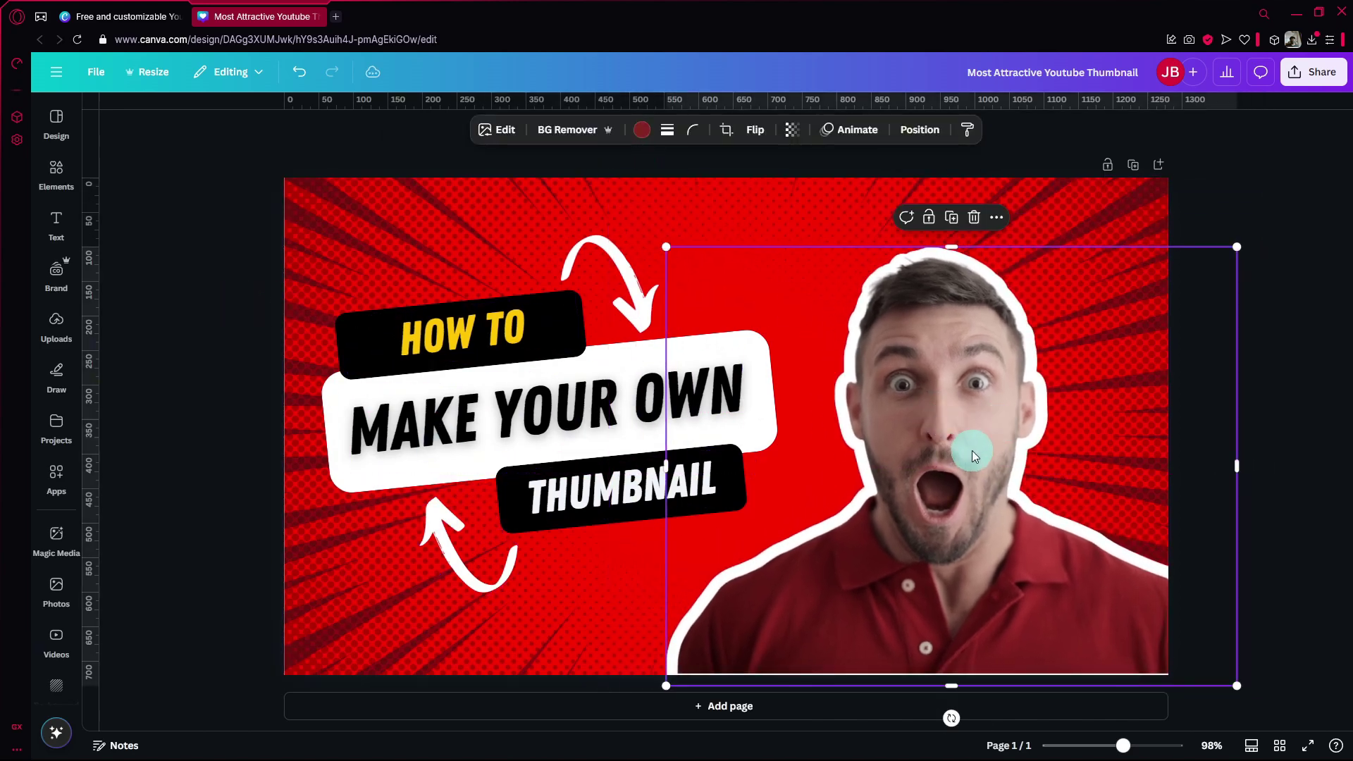
- Search the elements library for "girl" and limit the results to photos
click(57, 173)
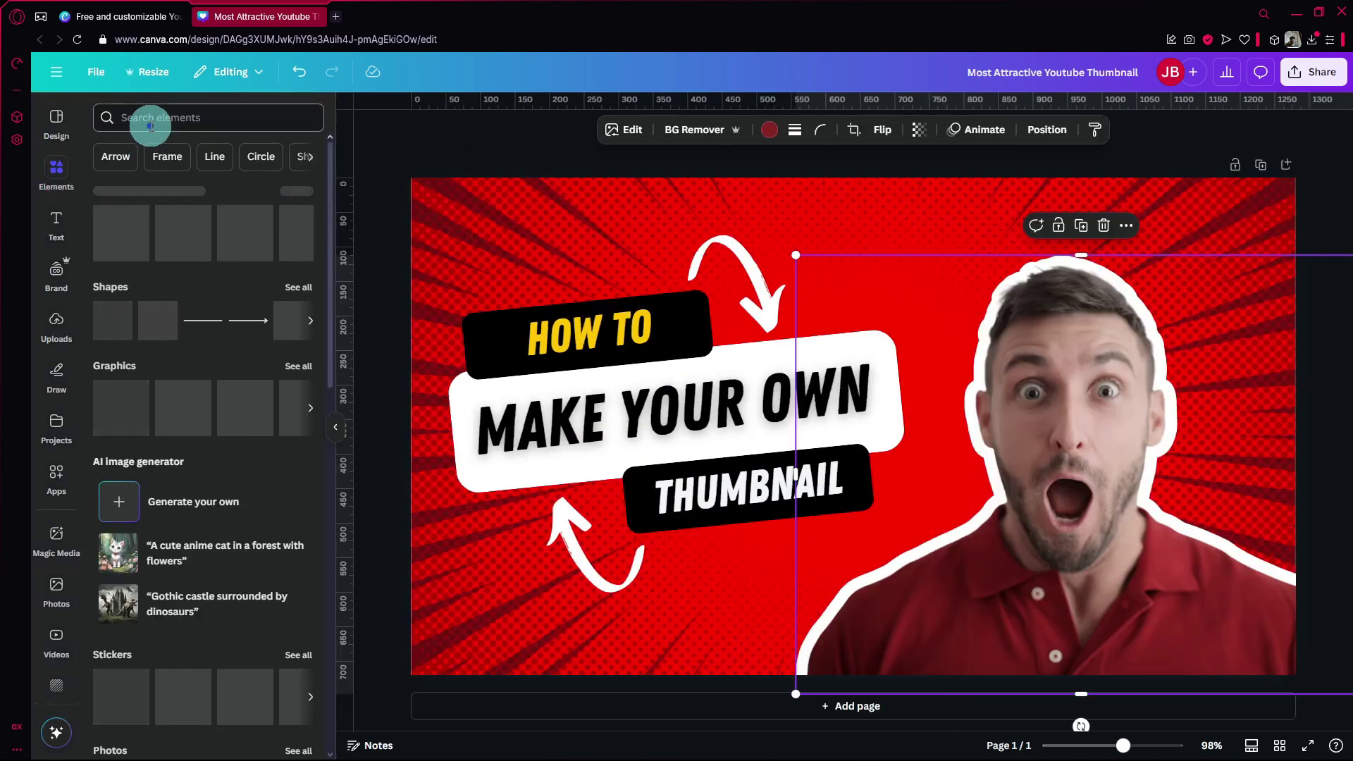
click(150, 121)
text(gior)
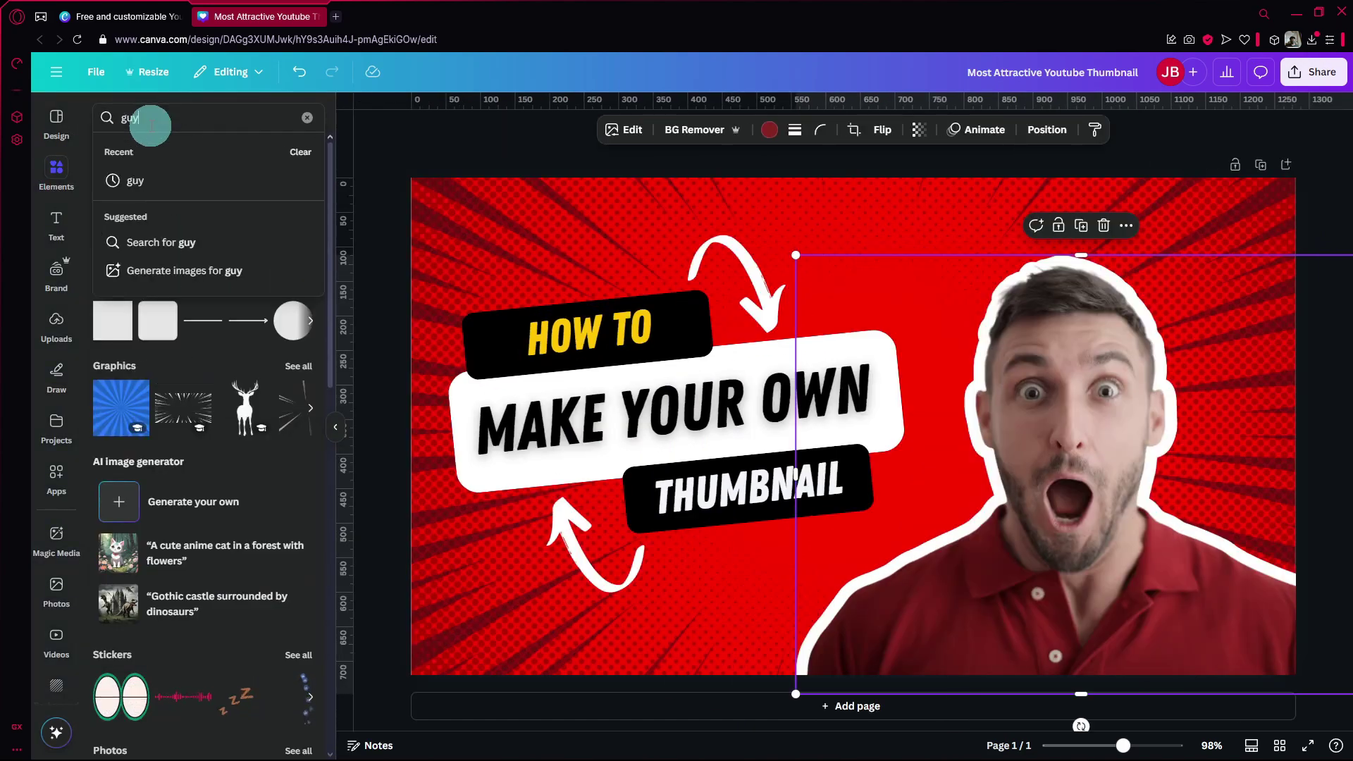
key(BackSpace)
key(BackSpace)
key(BackSpace)
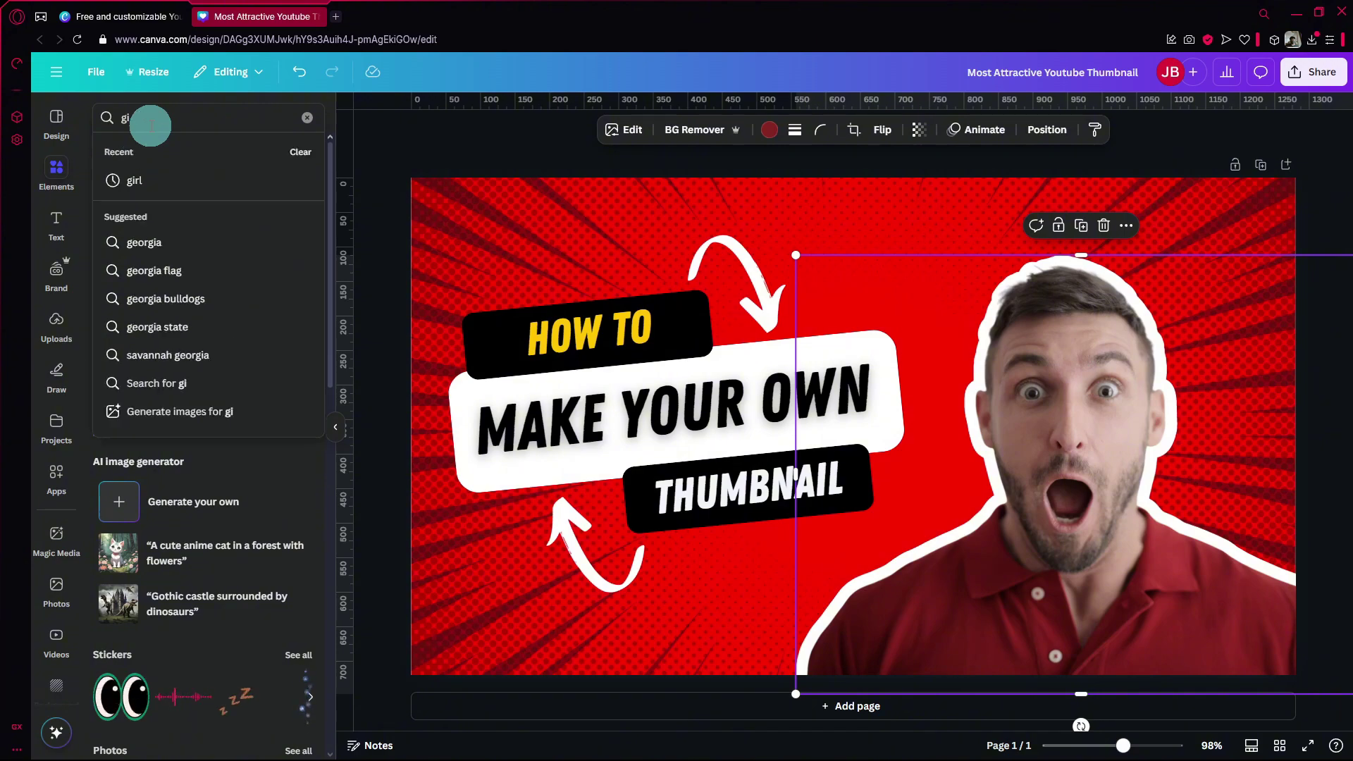
text(irl)
key(Return)
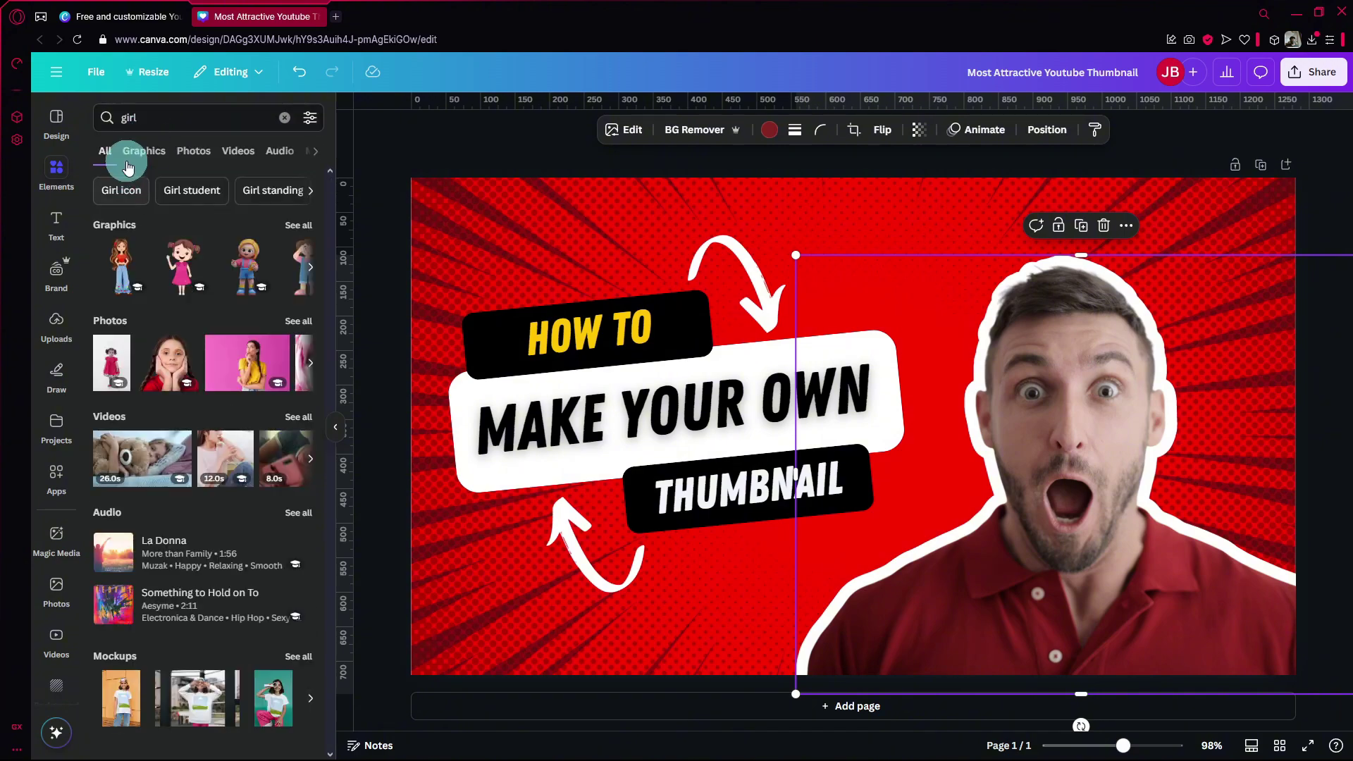
click(128, 165)
click(191, 146)
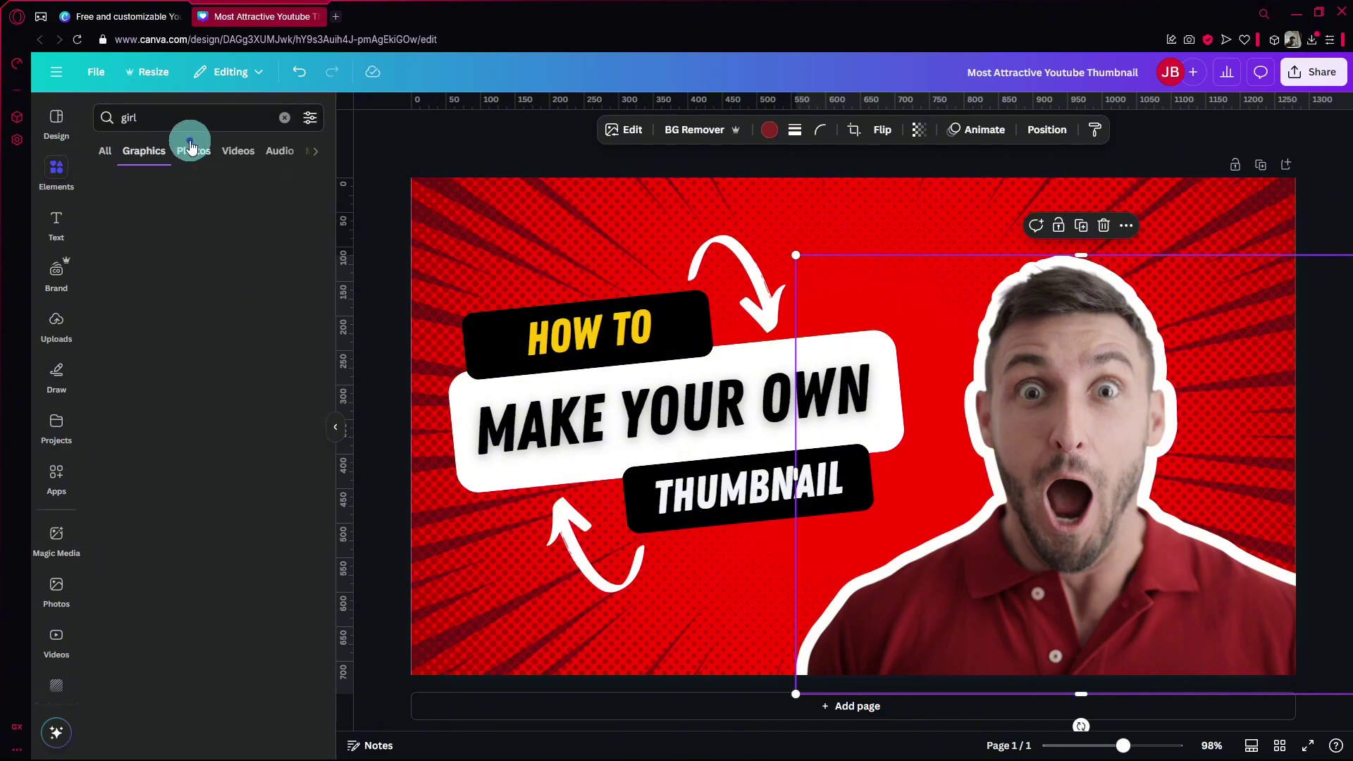
- Add the photo of the woman in a black blazer against a brown background and place it over the man
scroll(289, 438, down, 5)
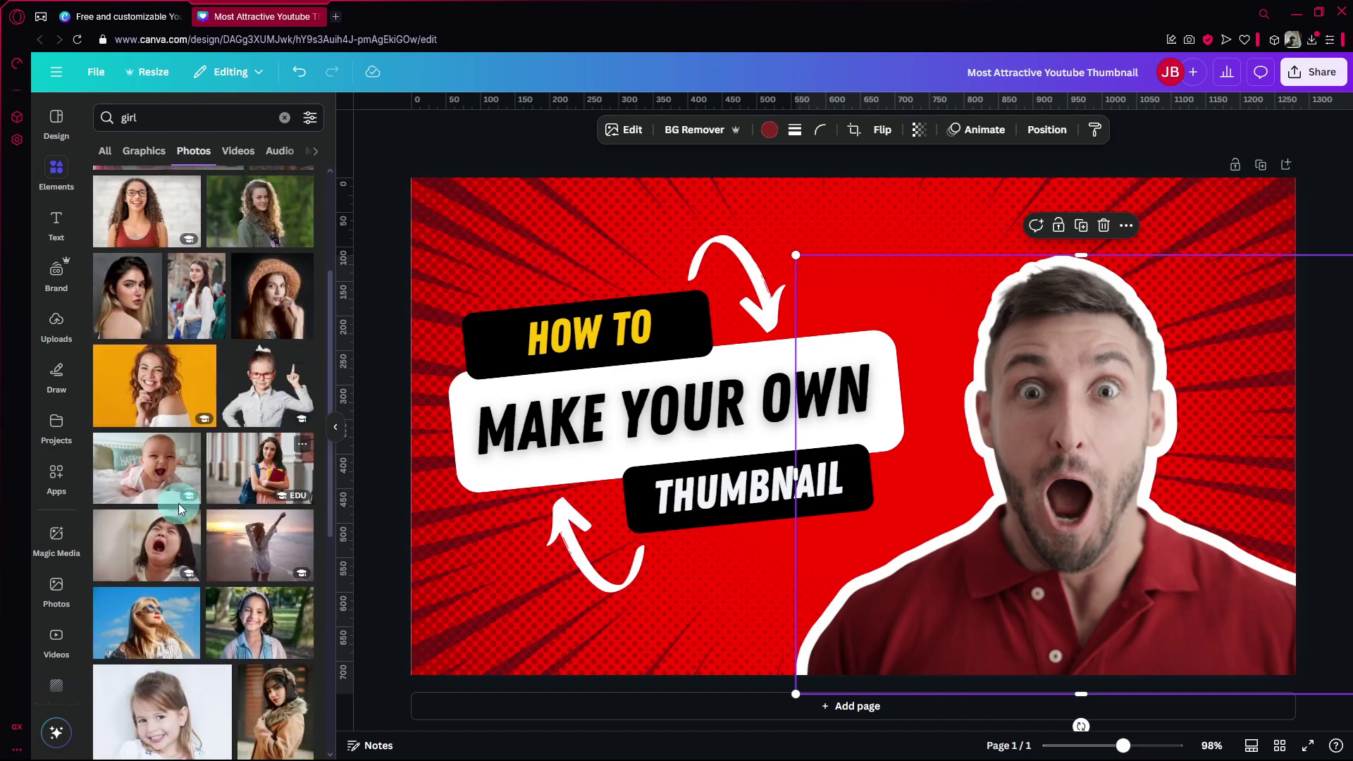
scroll(211, 528, down, 4)
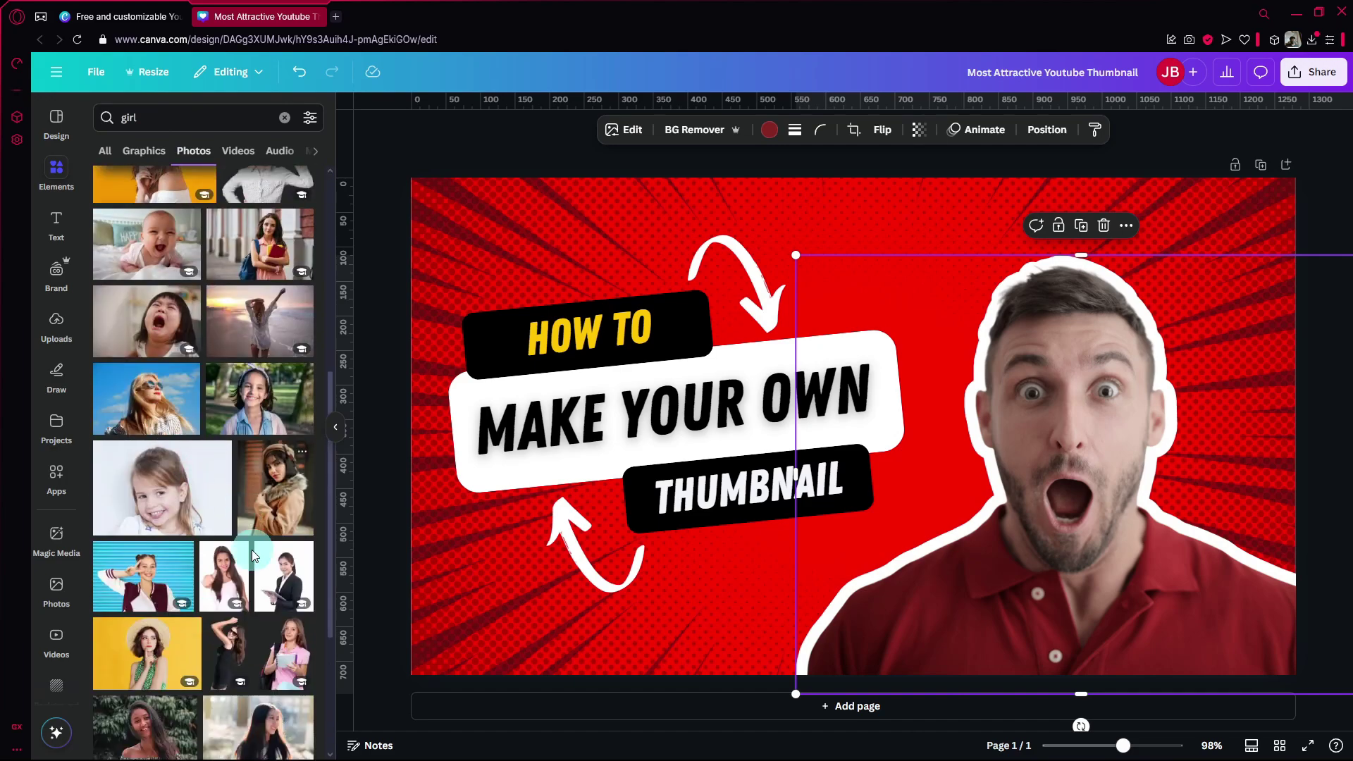
scroll(254, 557, down, 6)
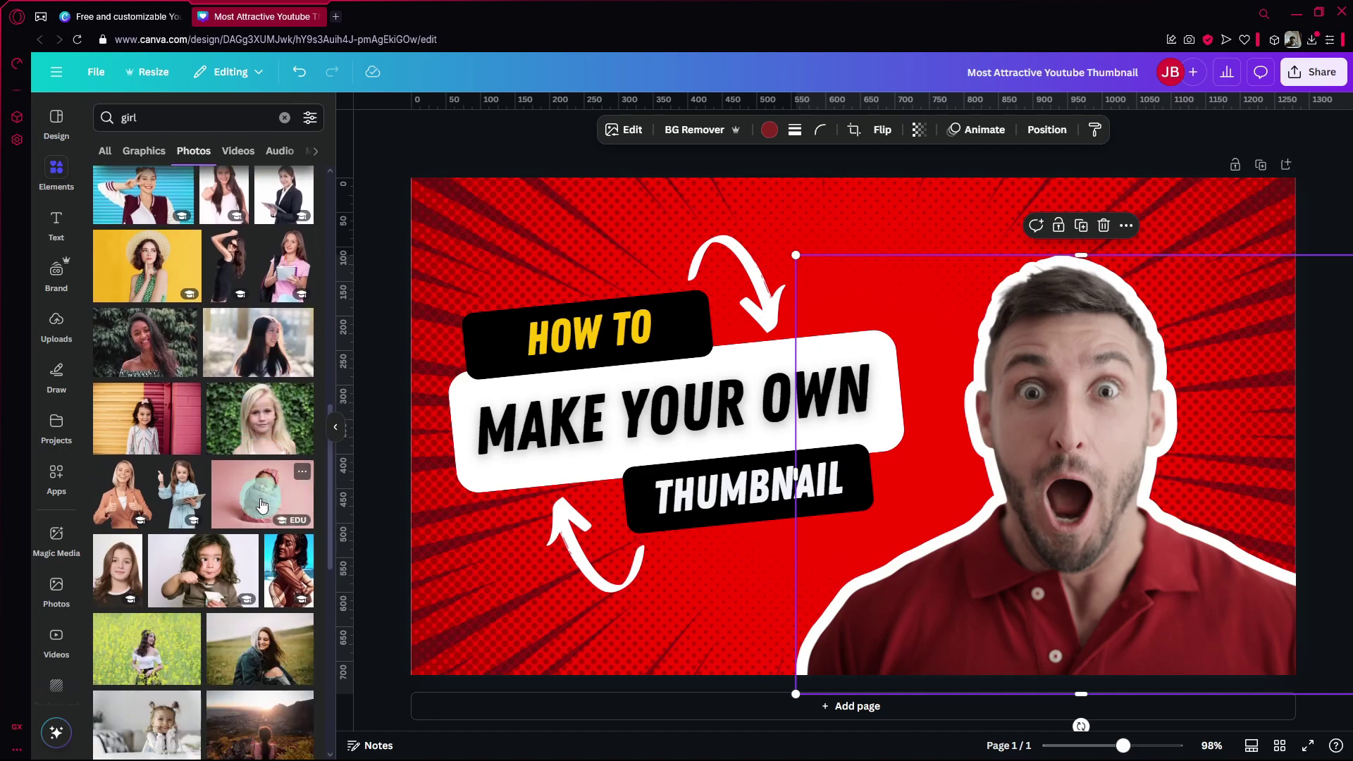
scroll(261, 505, down, 4)
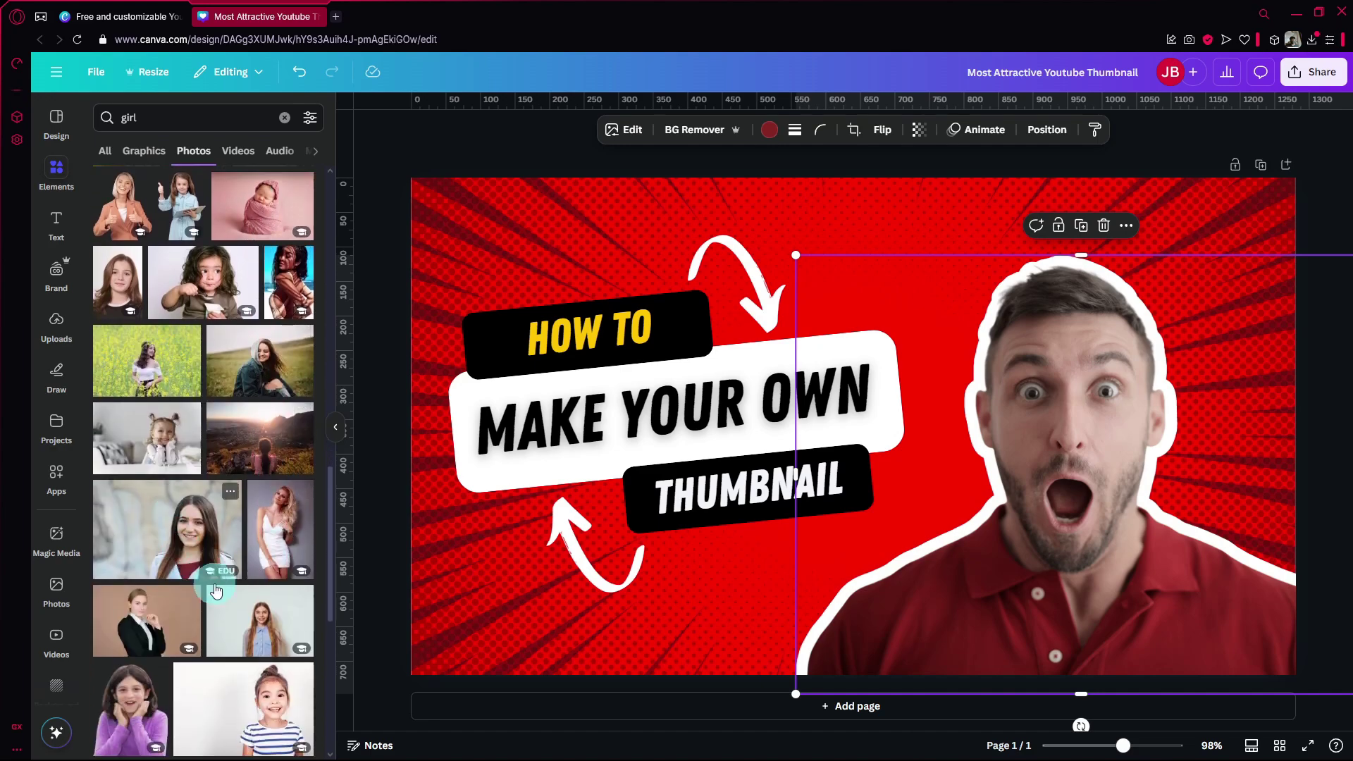
scroll(216, 591, down, 4)
click(149, 351)
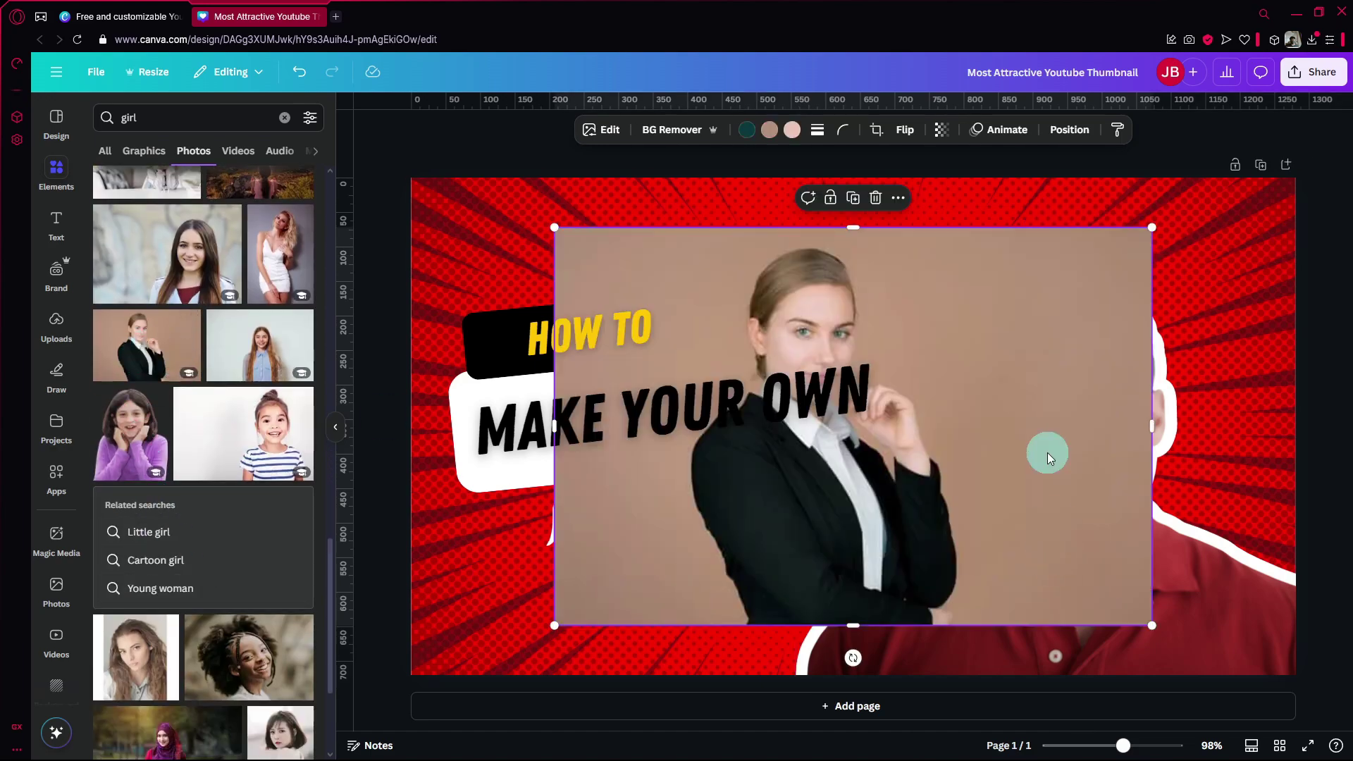
drag(984, 524, 1017, 583)
drag(898, 568, 984, 553)
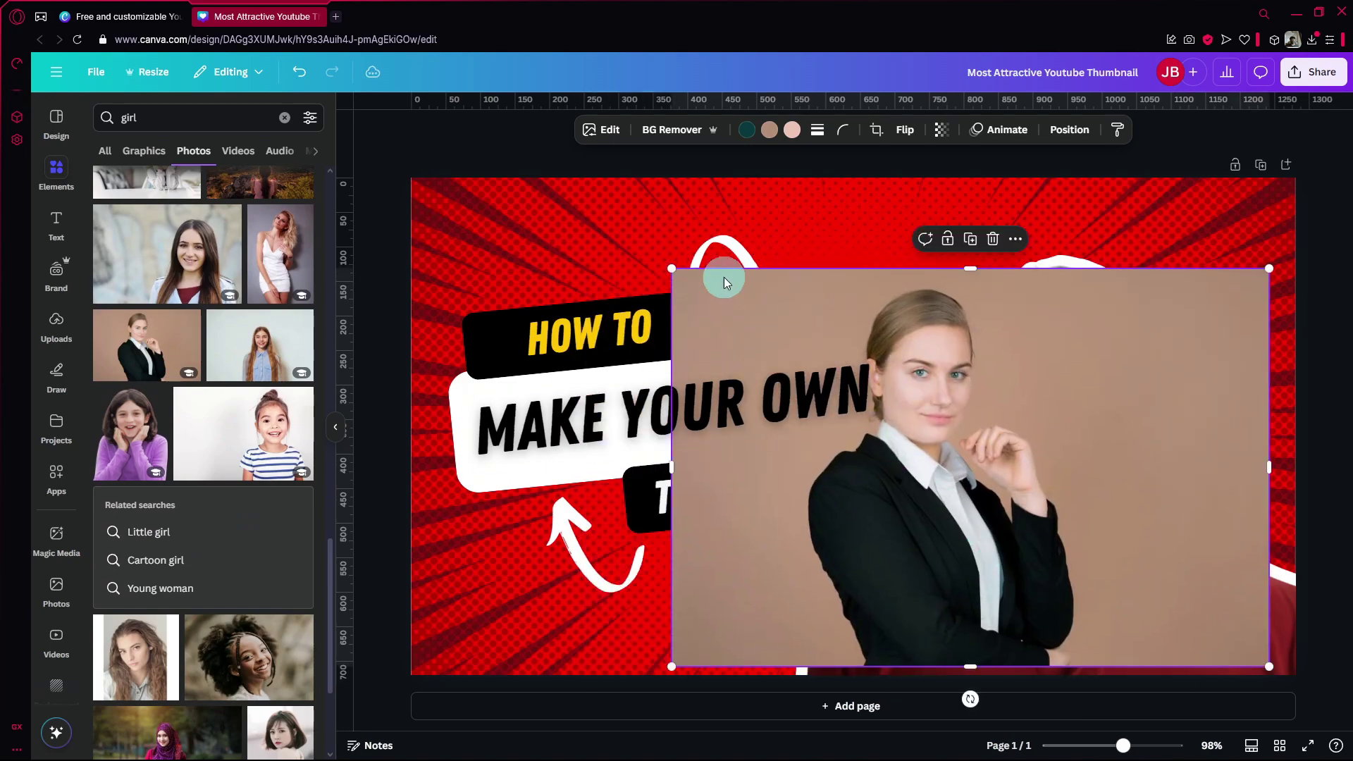
- Remove the background from the woman's photo, shifting it towards the right edge, and delete the man's photo behind it
click(657, 133)
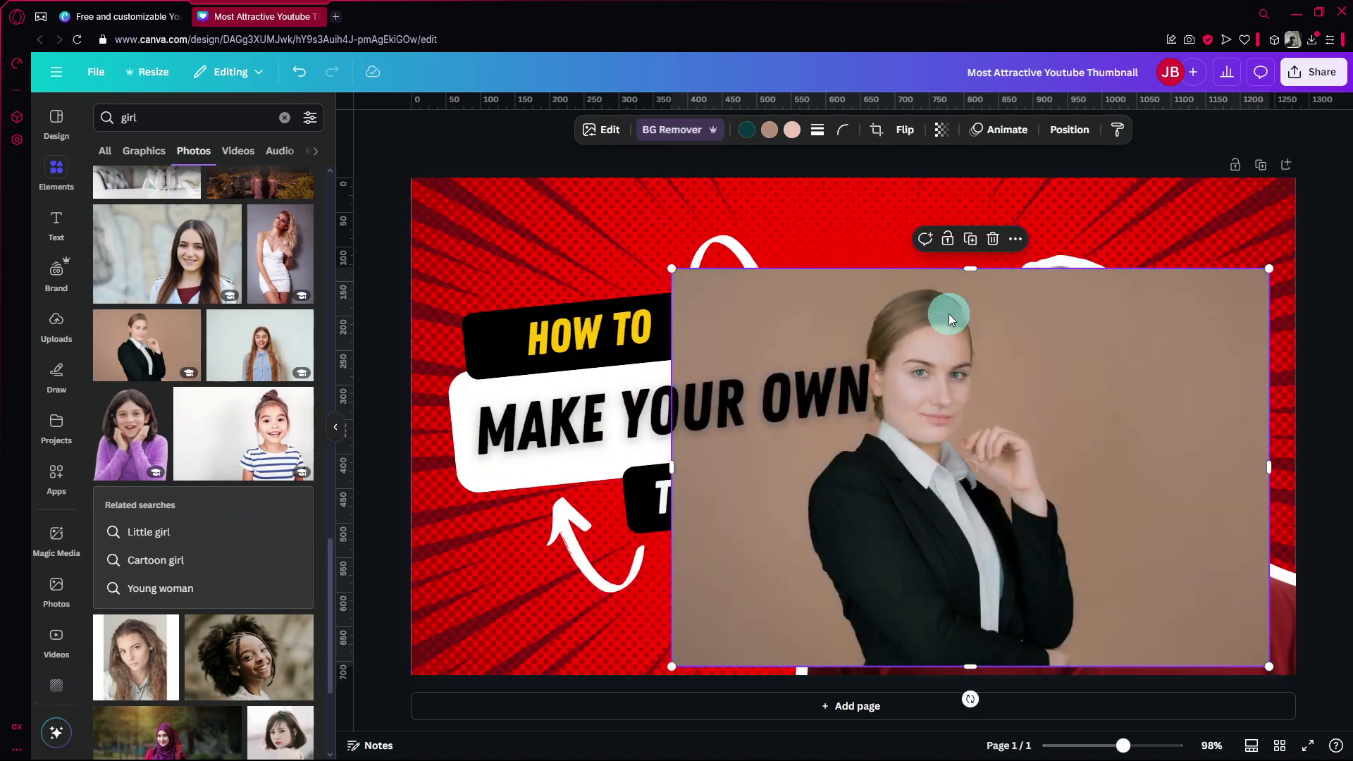
drag(984, 417, 1126, 423)
click(1078, 259)
key(Delete)
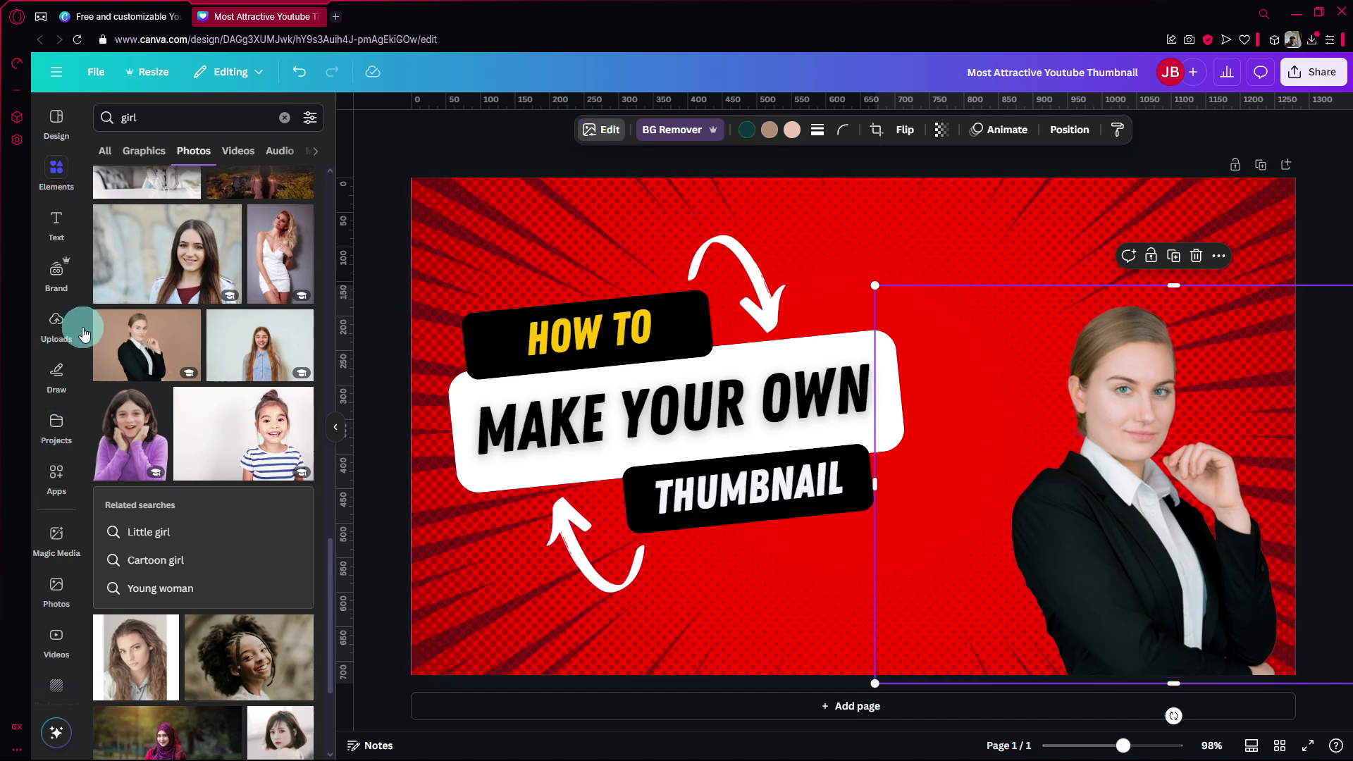
- Apply an Outline shadow to the woman's cutout and set its colour to white, #FFFFFF
click(601, 129)
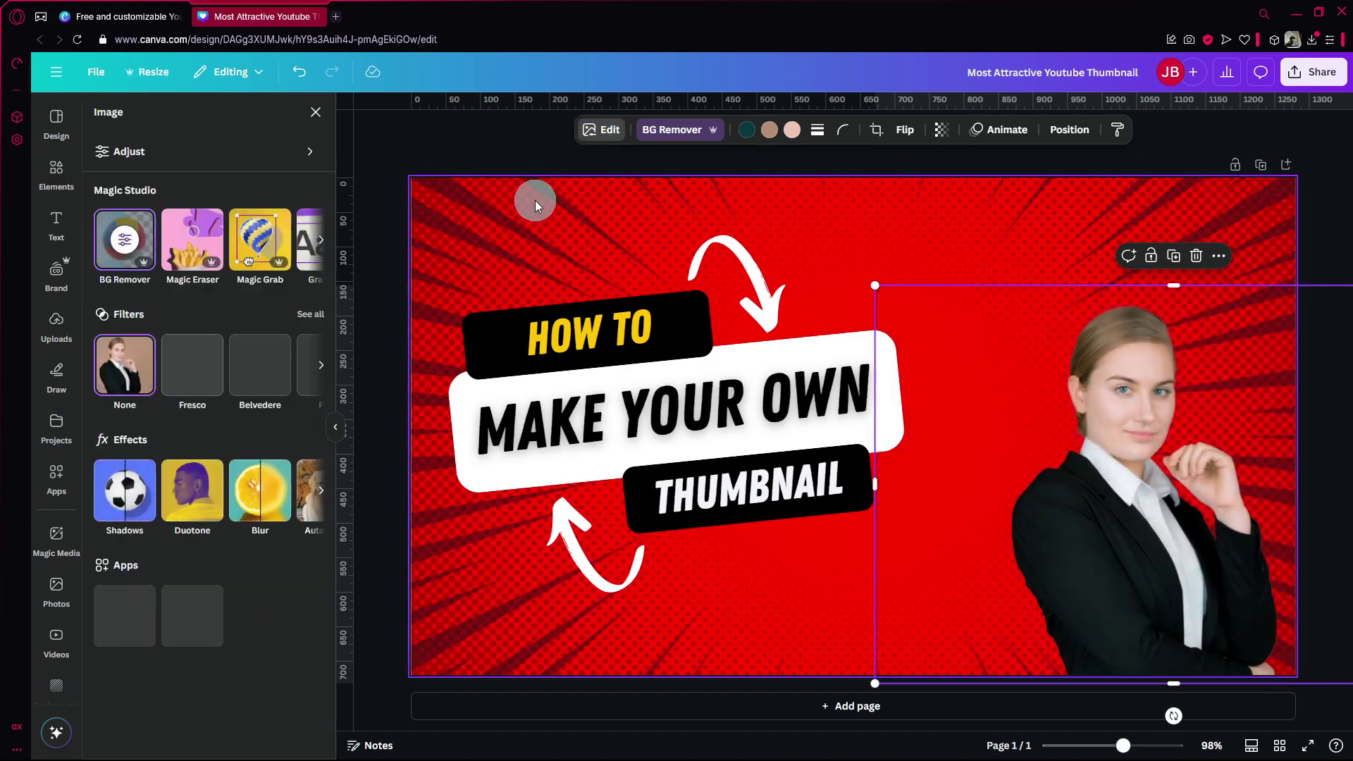
click(131, 514)
click(287, 276)
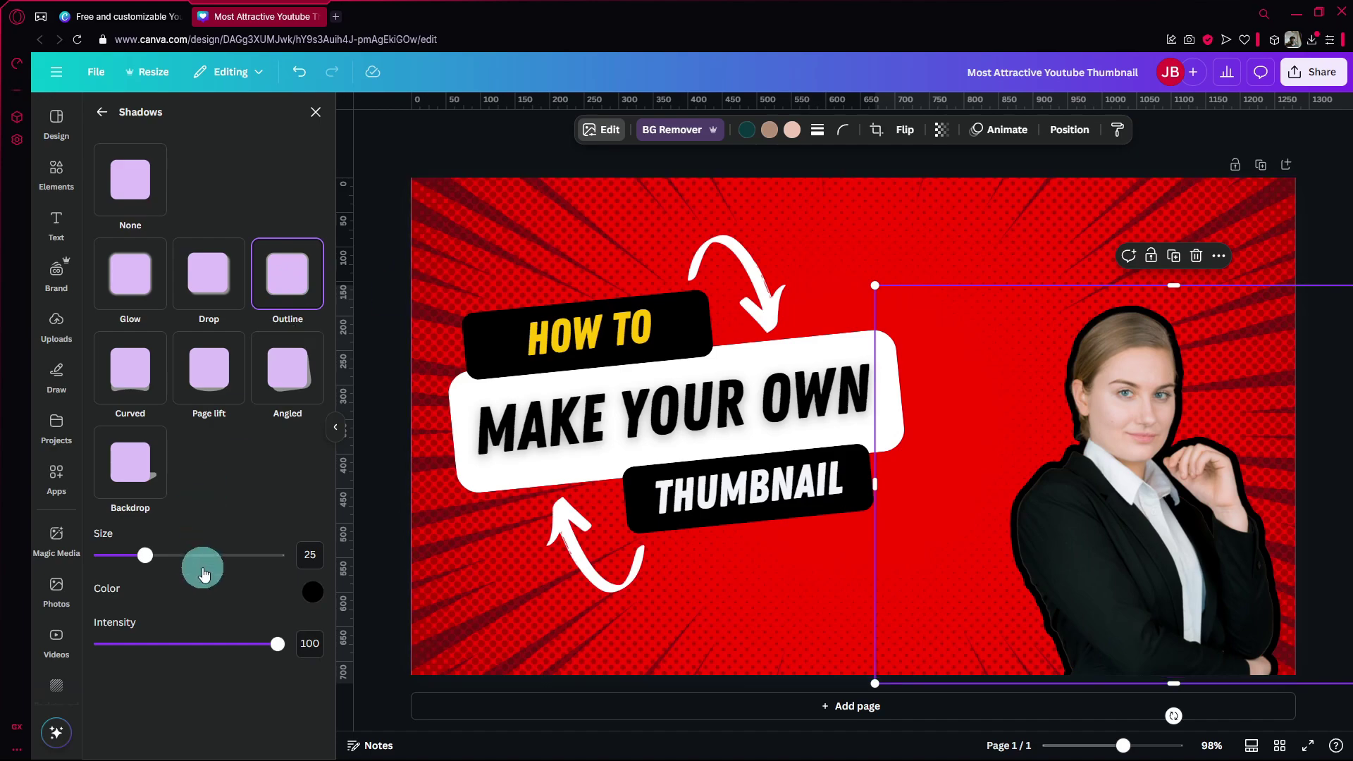
click(313, 592)
drag(315, 515, 281, 413)
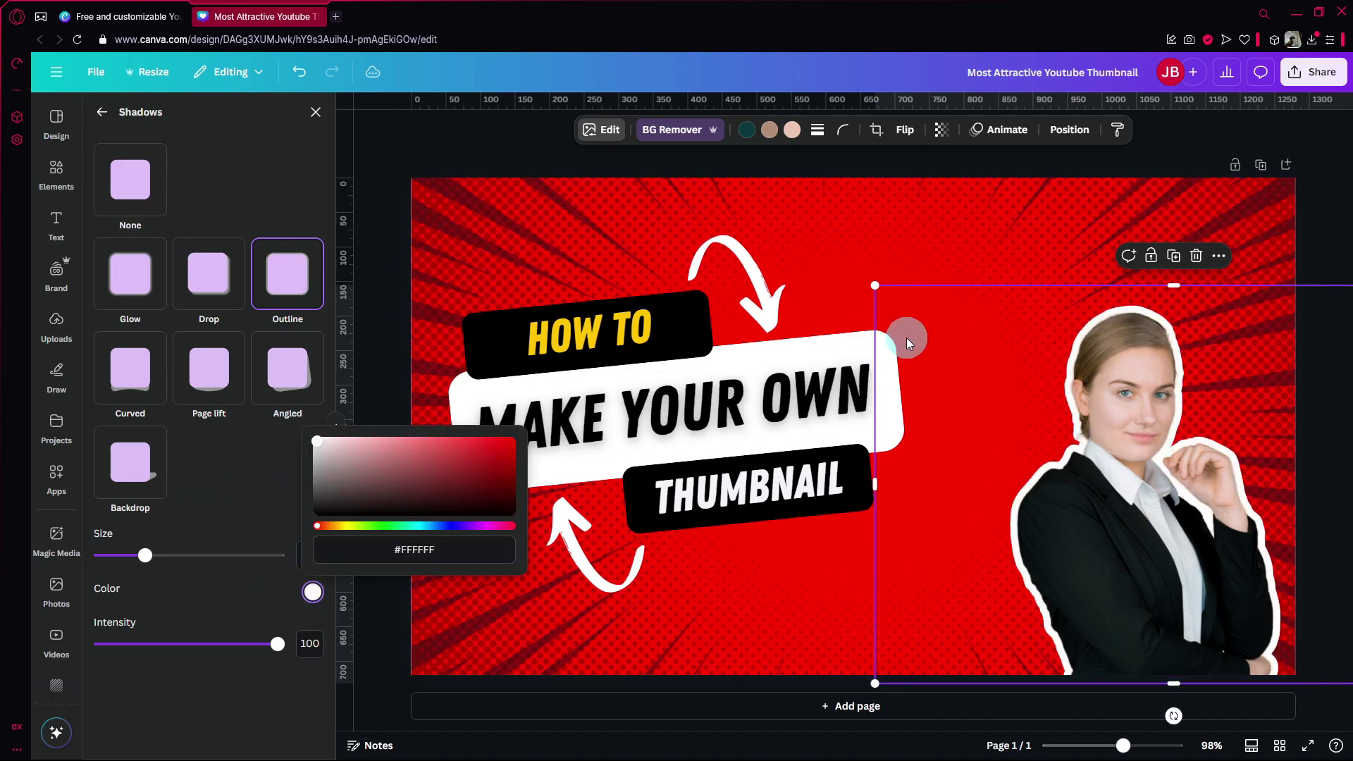
- Enlarge the woman's cutout and position it on the right side of the thumbnail, reaching the lower edge
drag(879, 287, 705, 189)
drag(1084, 409, 1117, 442)
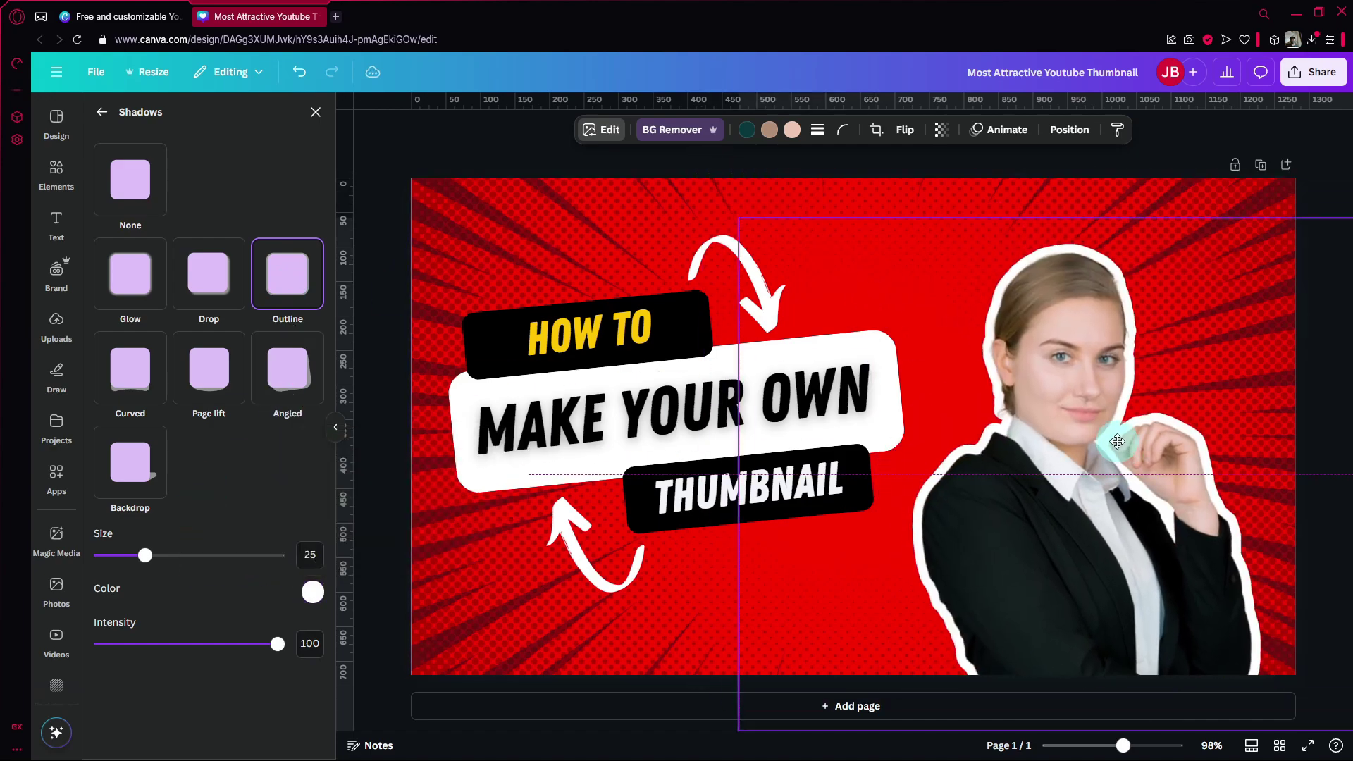
click(387, 422)
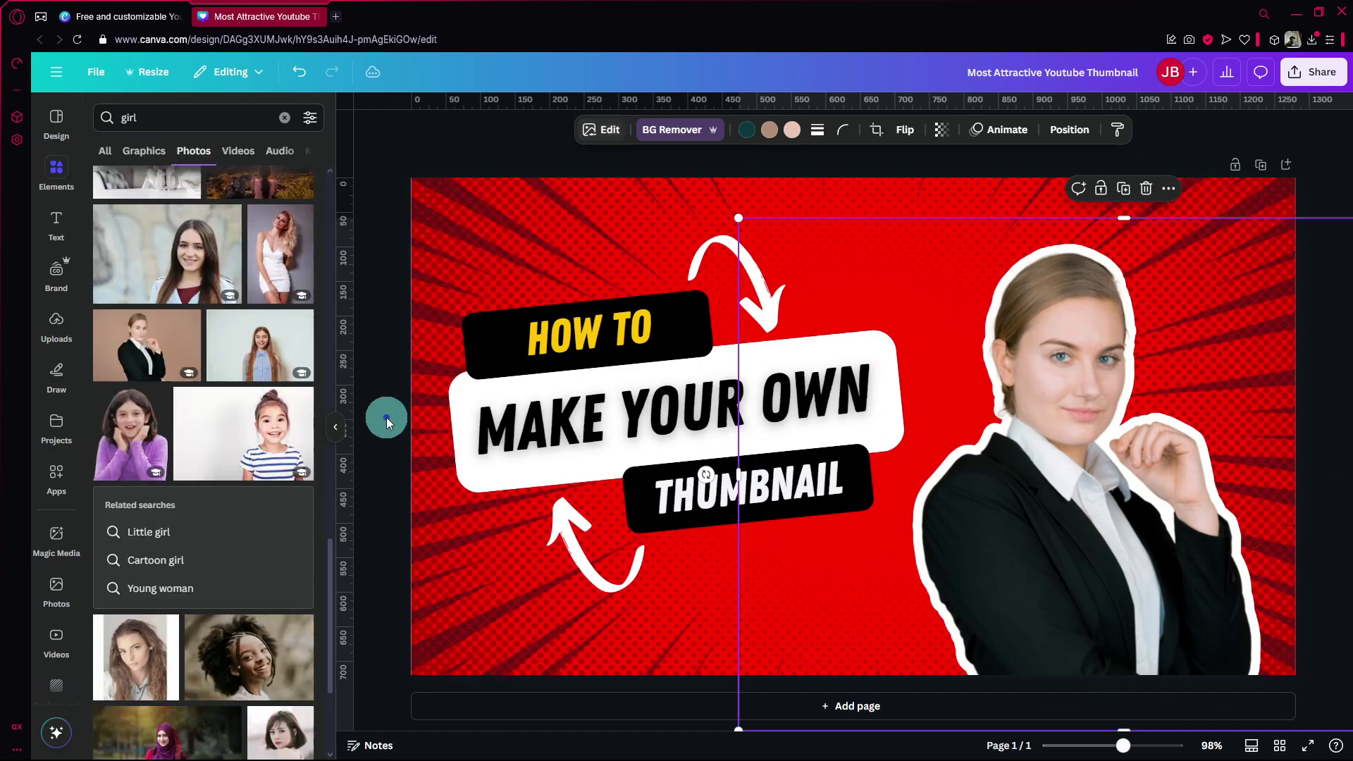
click(402, 238)
- Replace the elements search with "comic" and limit the results to graphics
scroll(137, 244, up, 5)
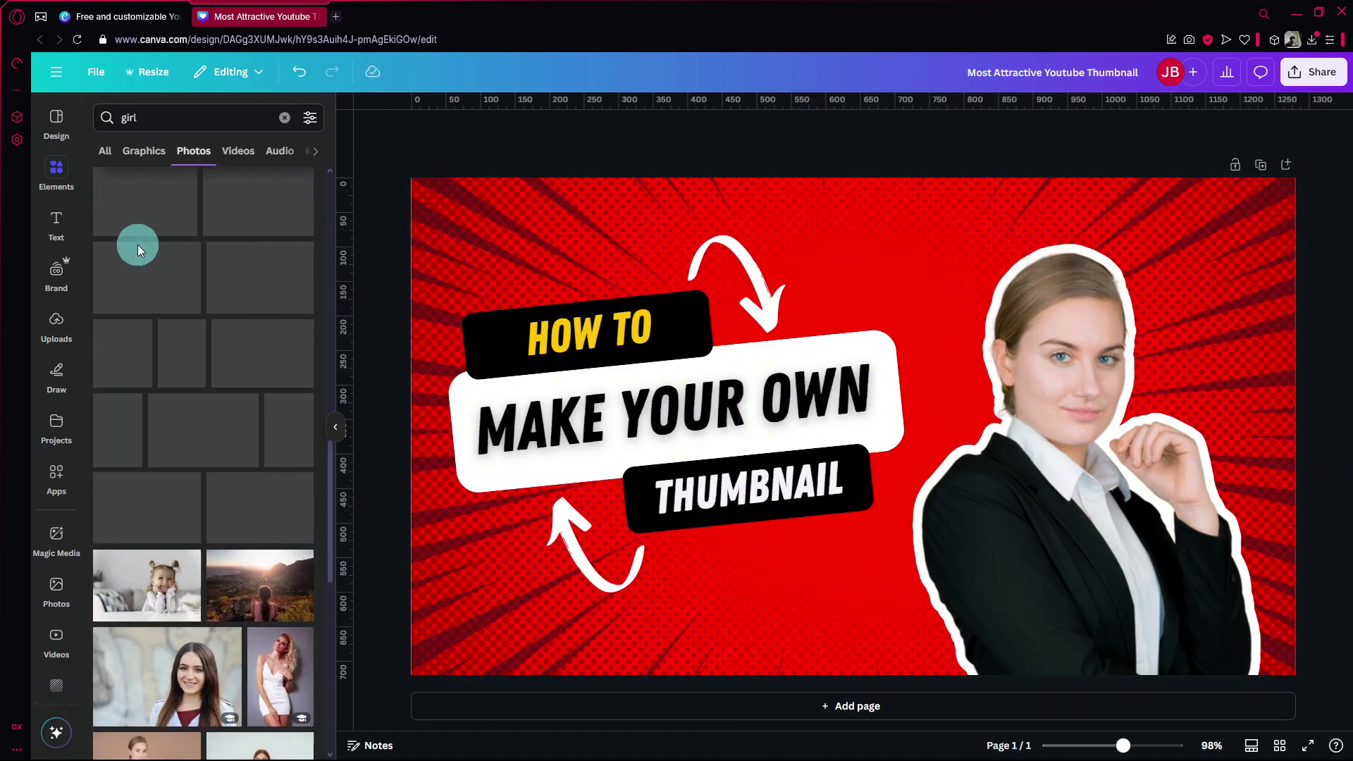
scroll(137, 244, up, 3)
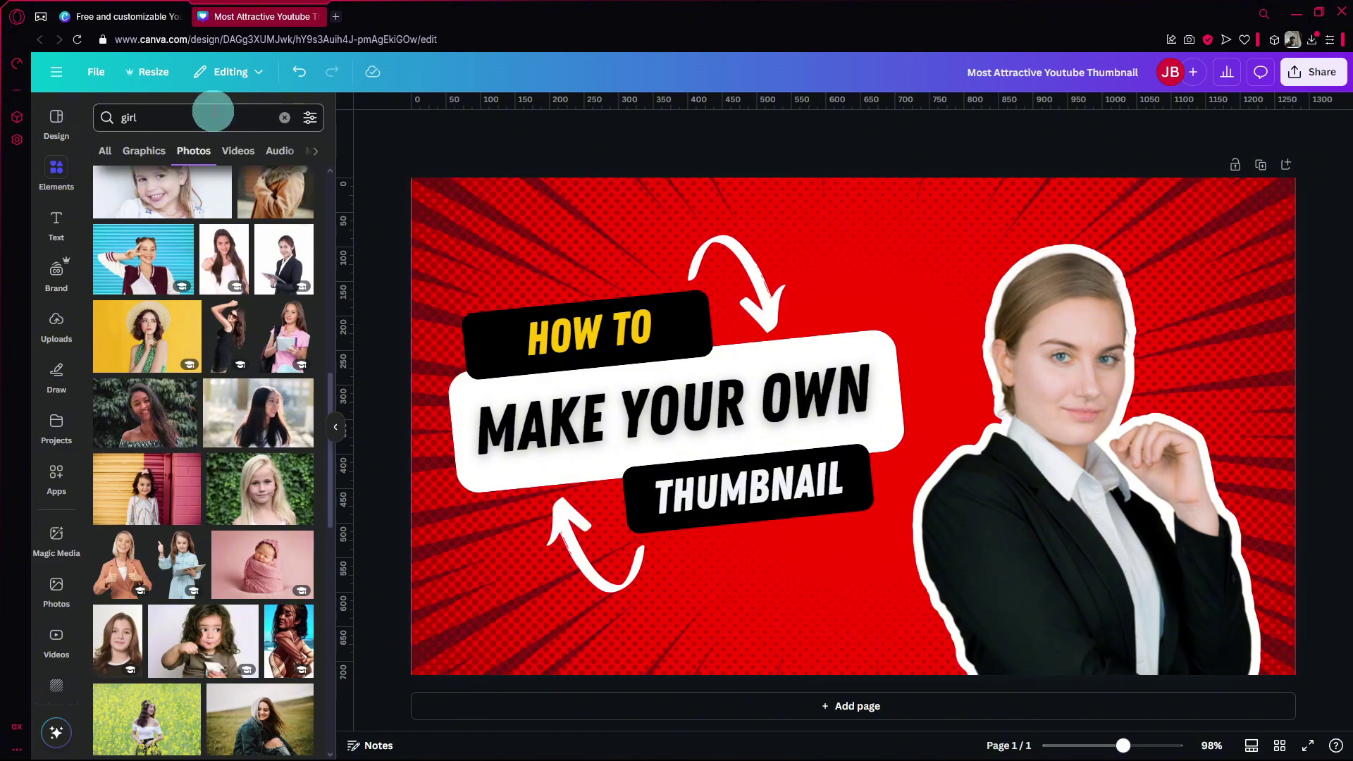
click(286, 119)
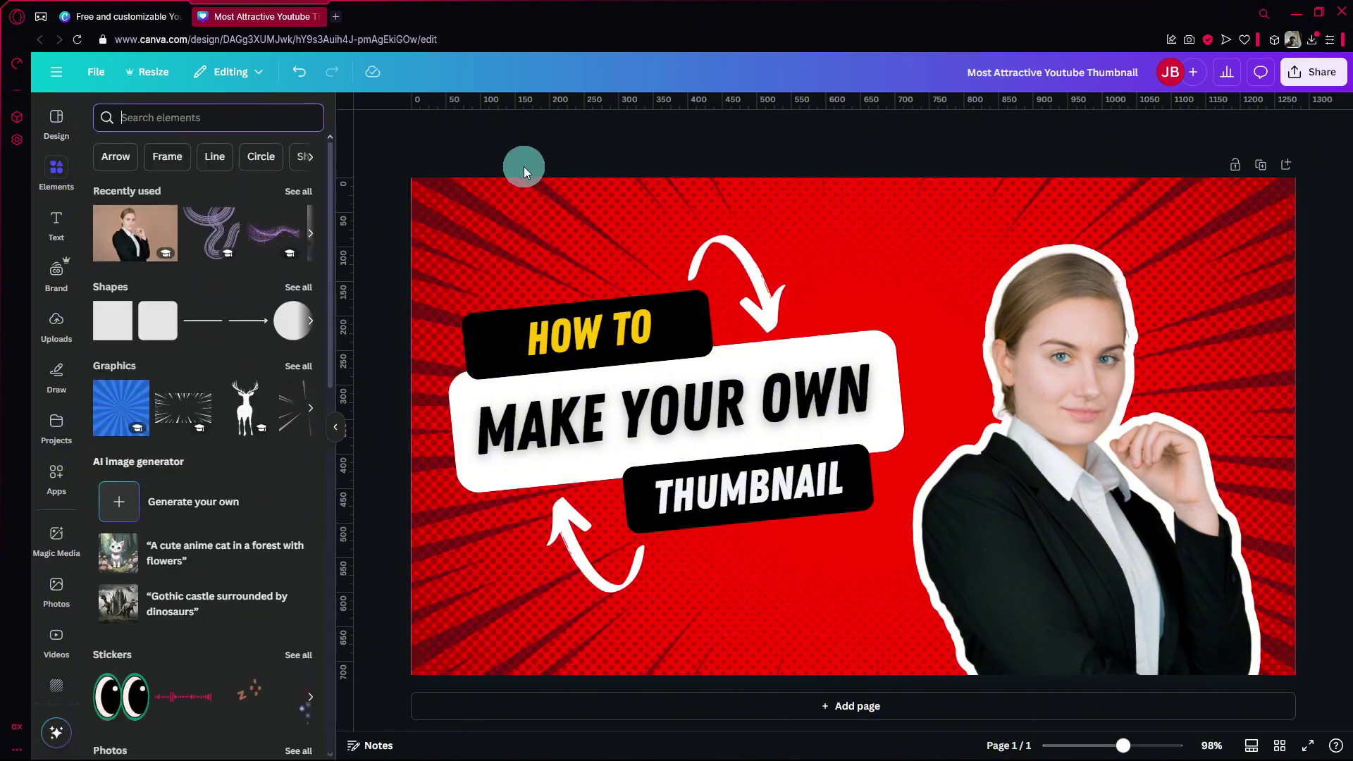
text(comic)
key(Return)
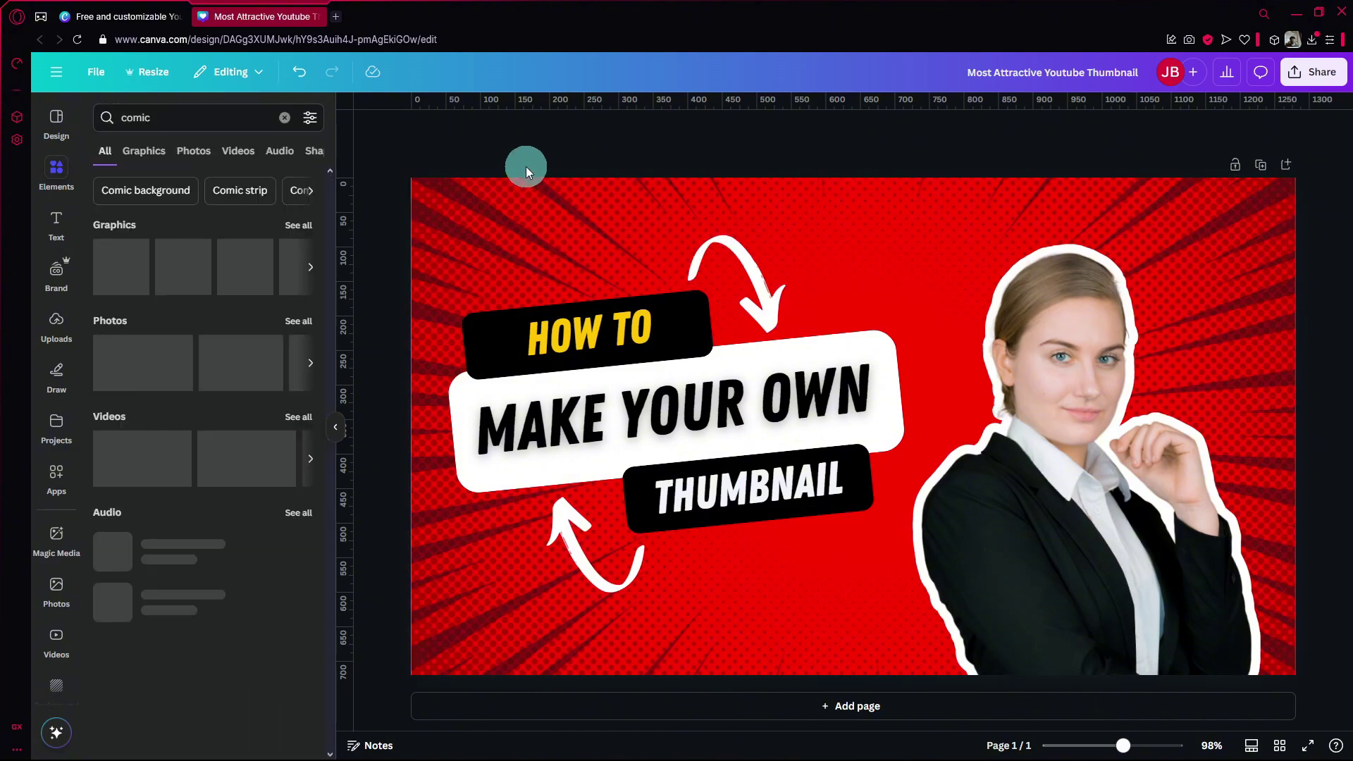
click(144, 151)
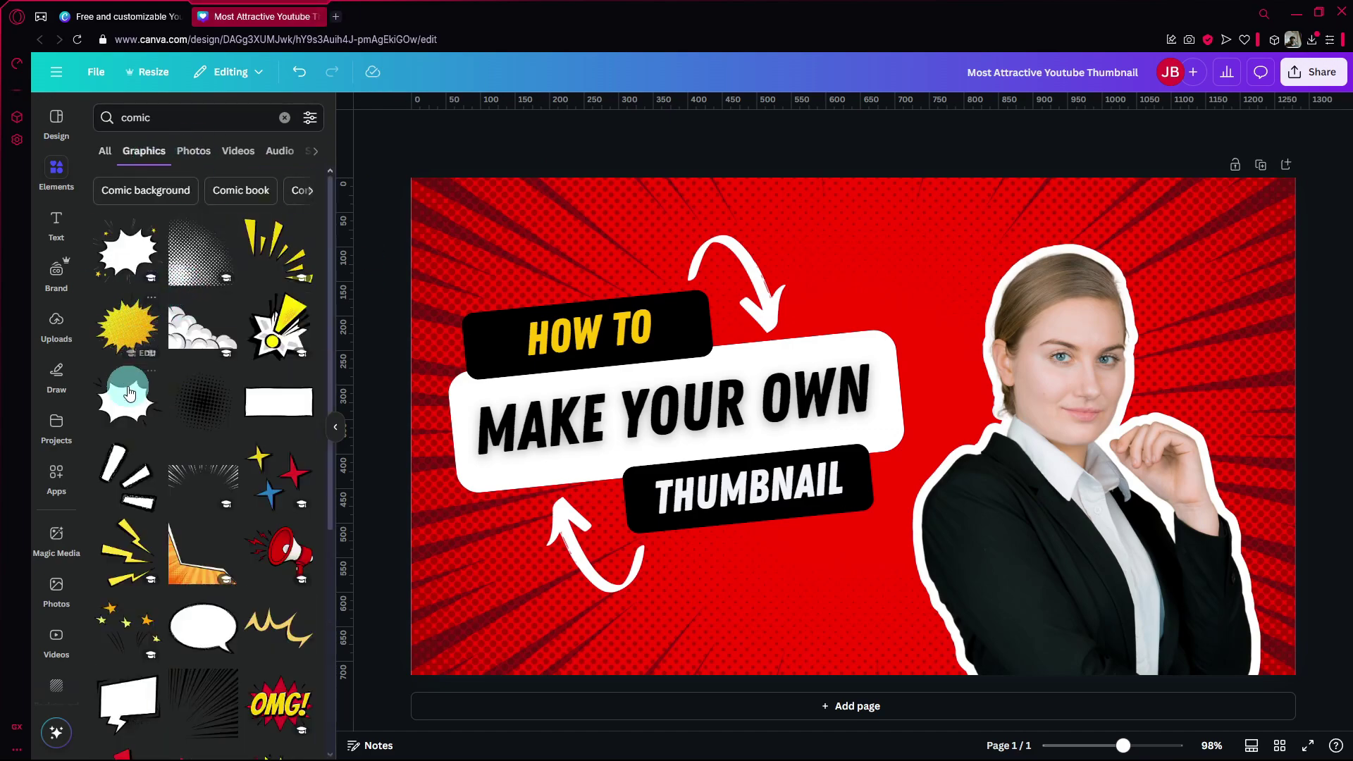
- Delete the white label behind "MAKE YOUR OWN" and add the white comic burst with yellow stars in its place
click(485, 484)
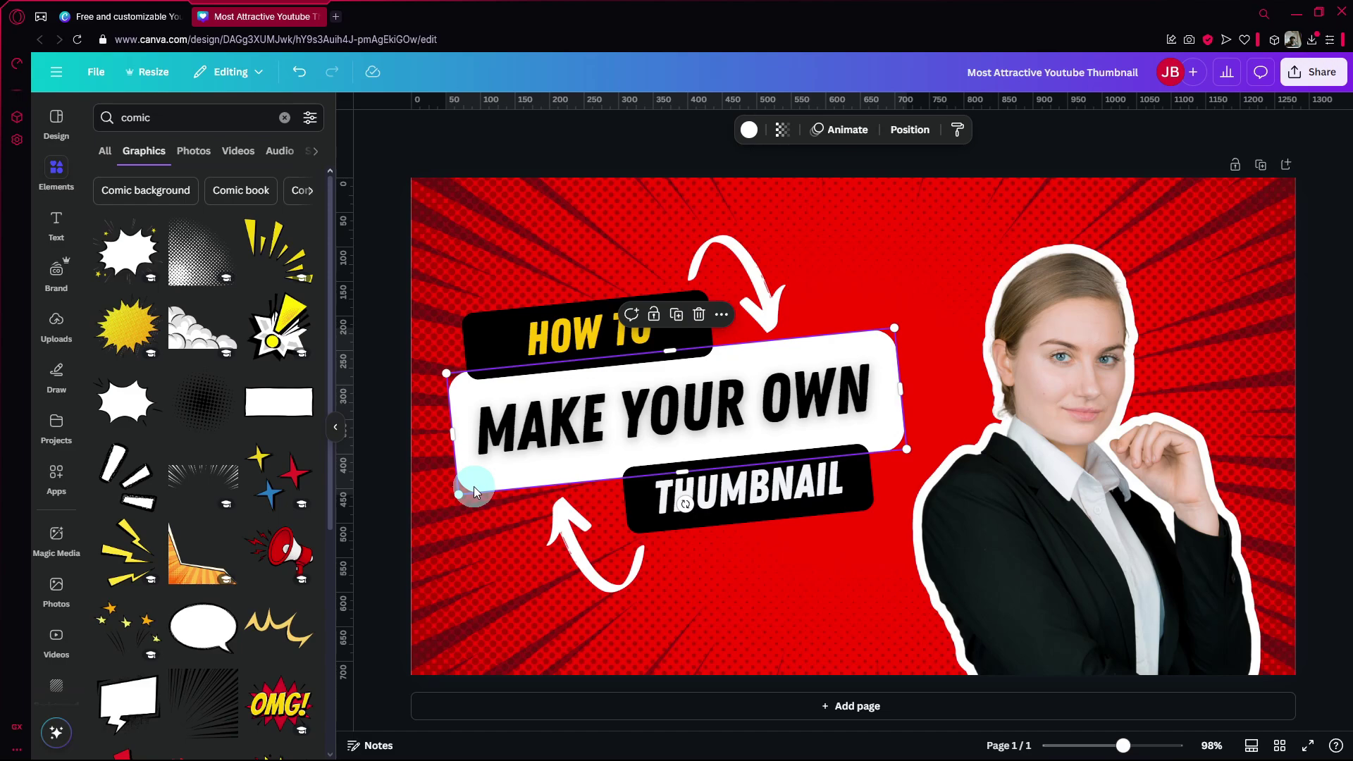
key(Delete)
click(116, 255)
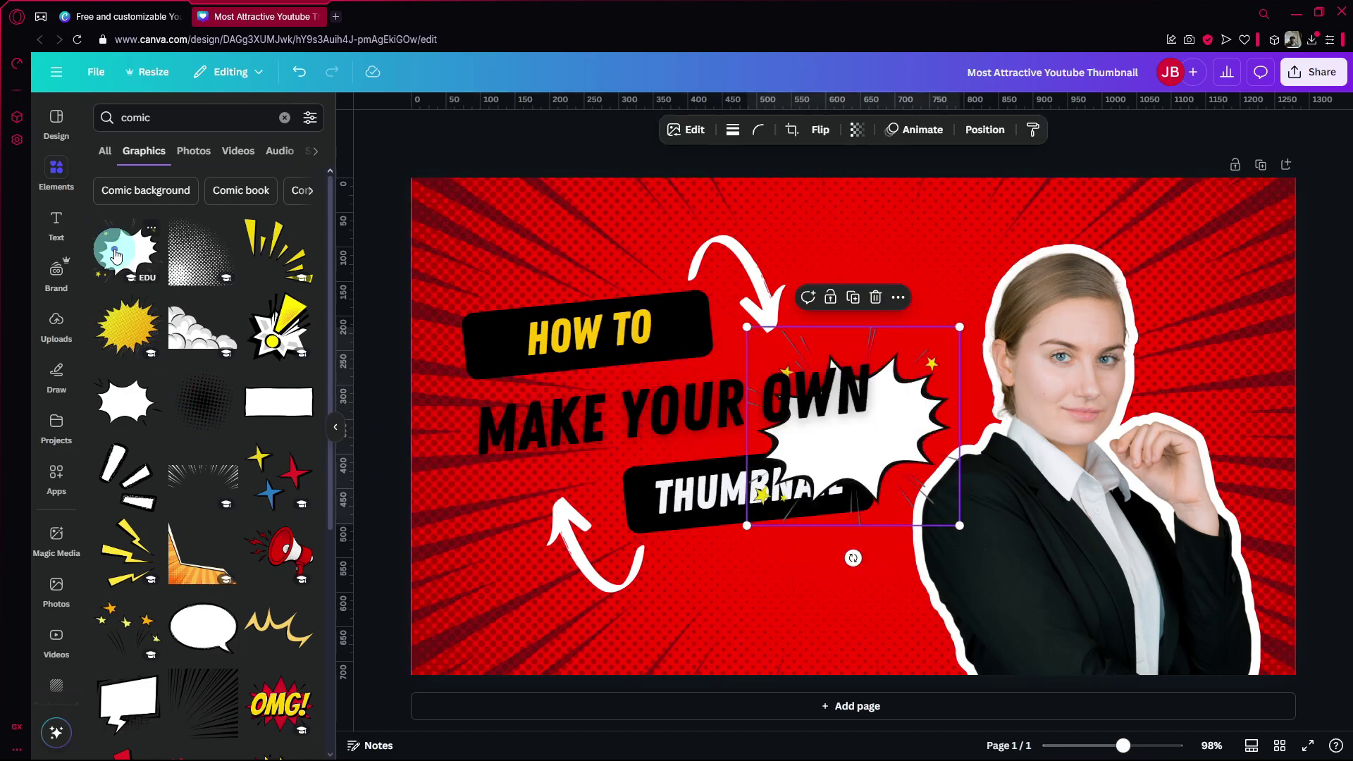
drag(960, 417, 775, 278)
- Enlarge the comic burst graphic until it spans the whole group of title texts
click(784, 272)
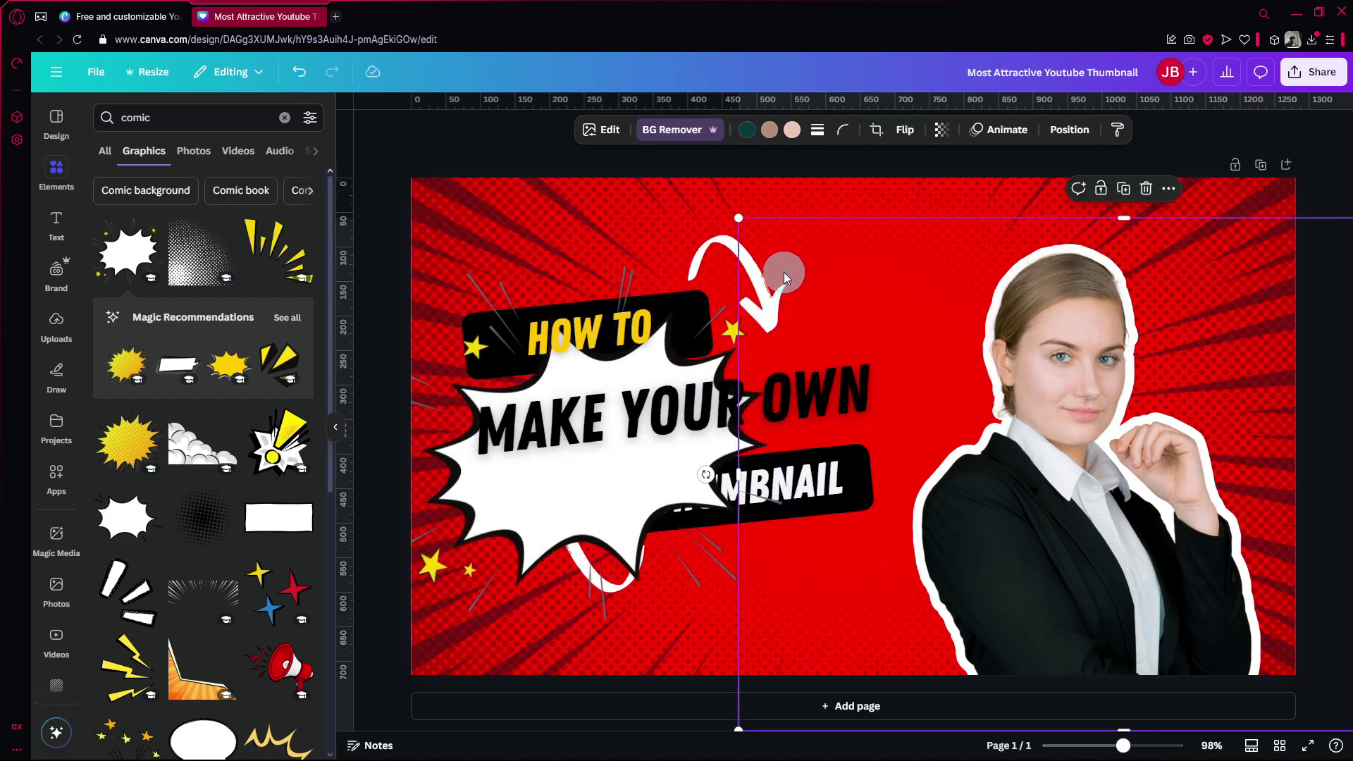
click(659, 381)
click(768, 285)
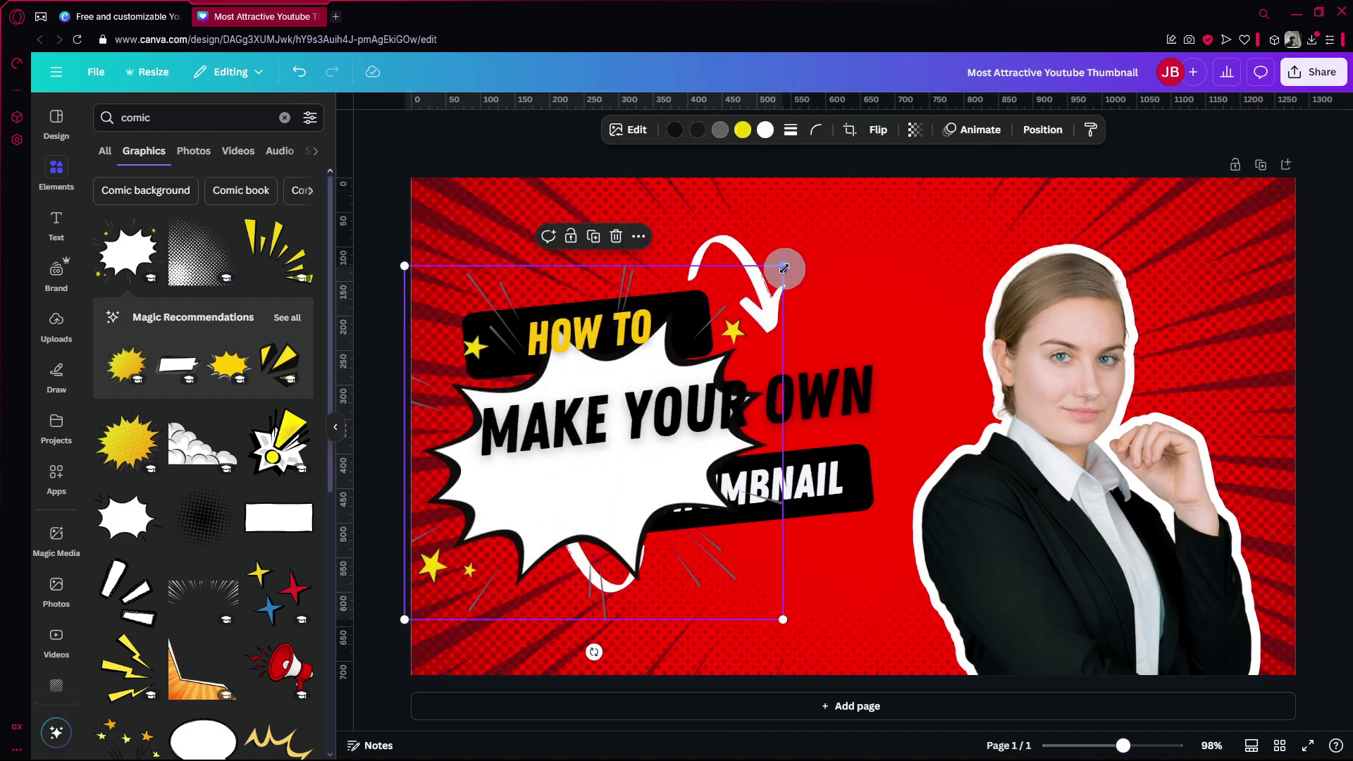
drag(784, 269, 940, 167)
- Send the comic burst to the back and shift it slightly so it sits centred behind the title texts
right_click(768, 479)
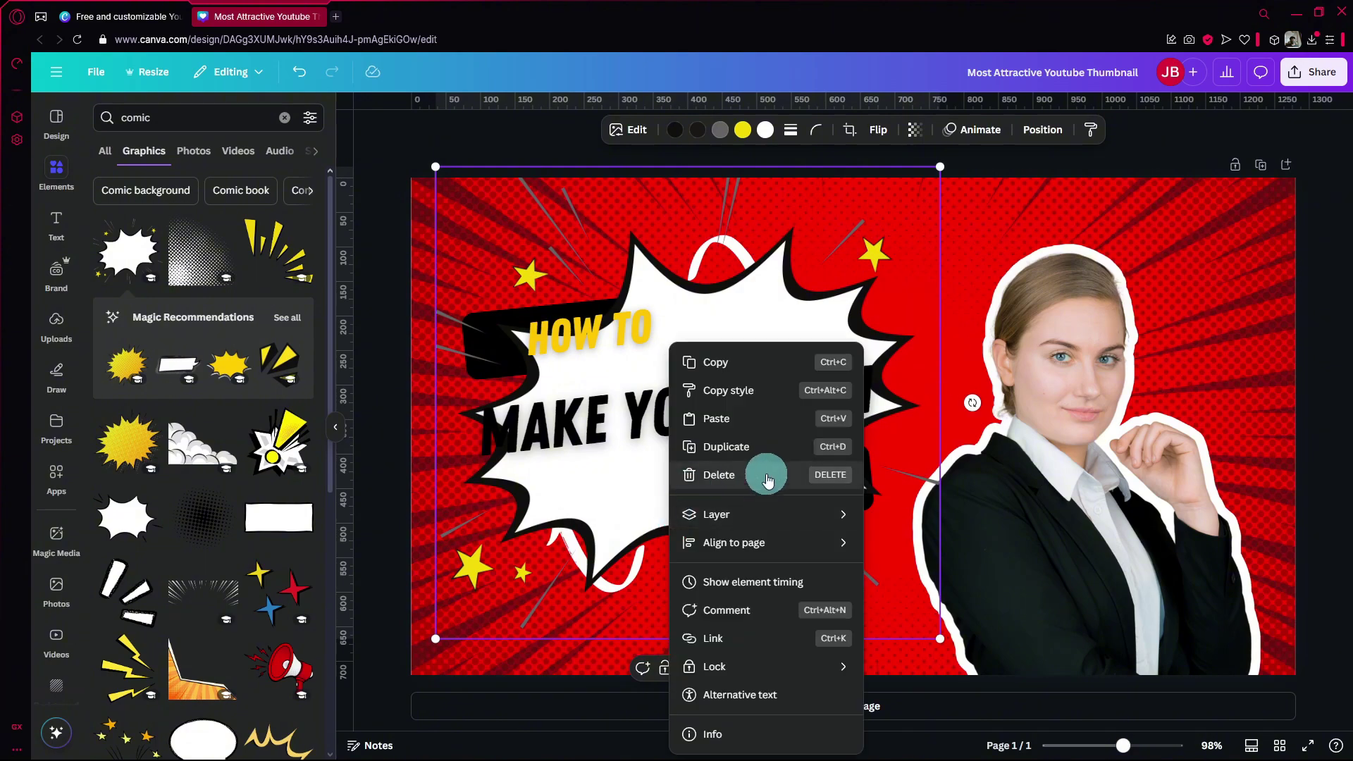
mouse_move(755, 516)
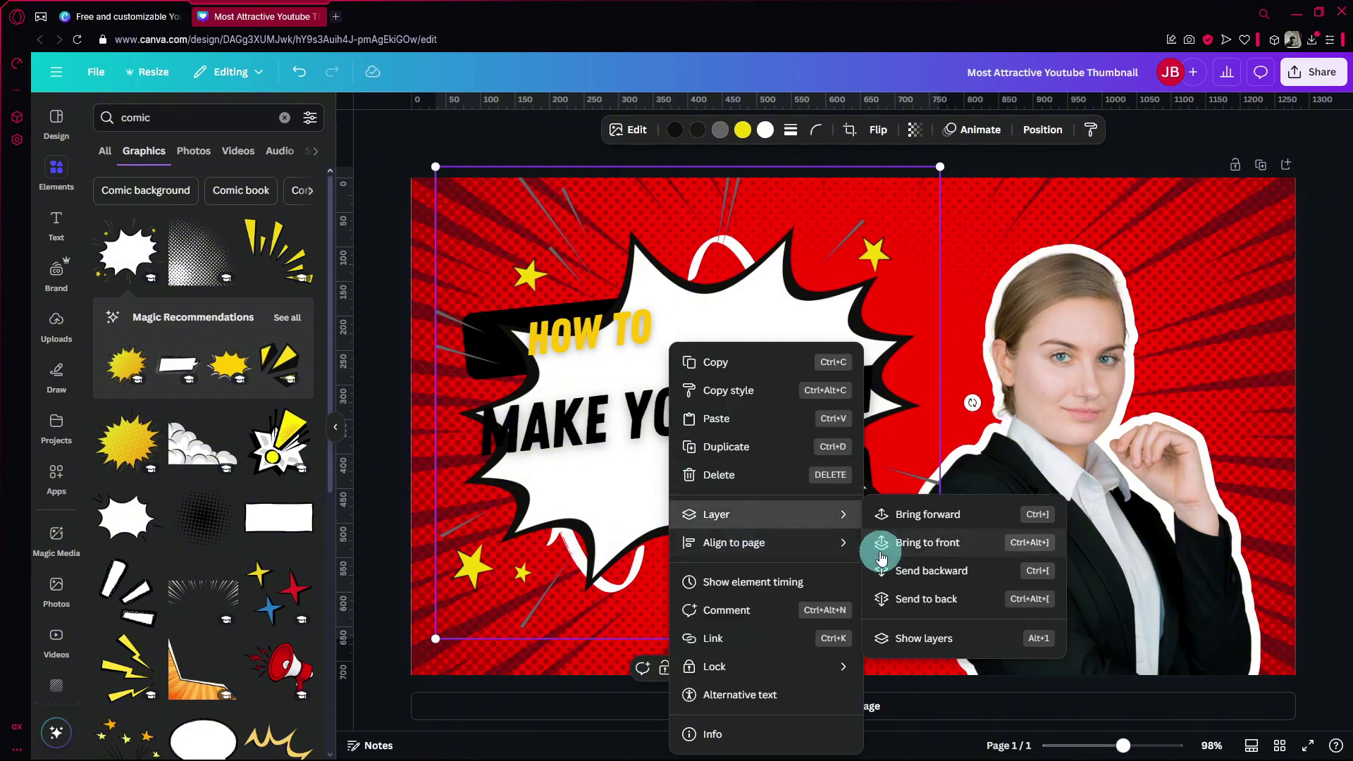
click(917, 600)
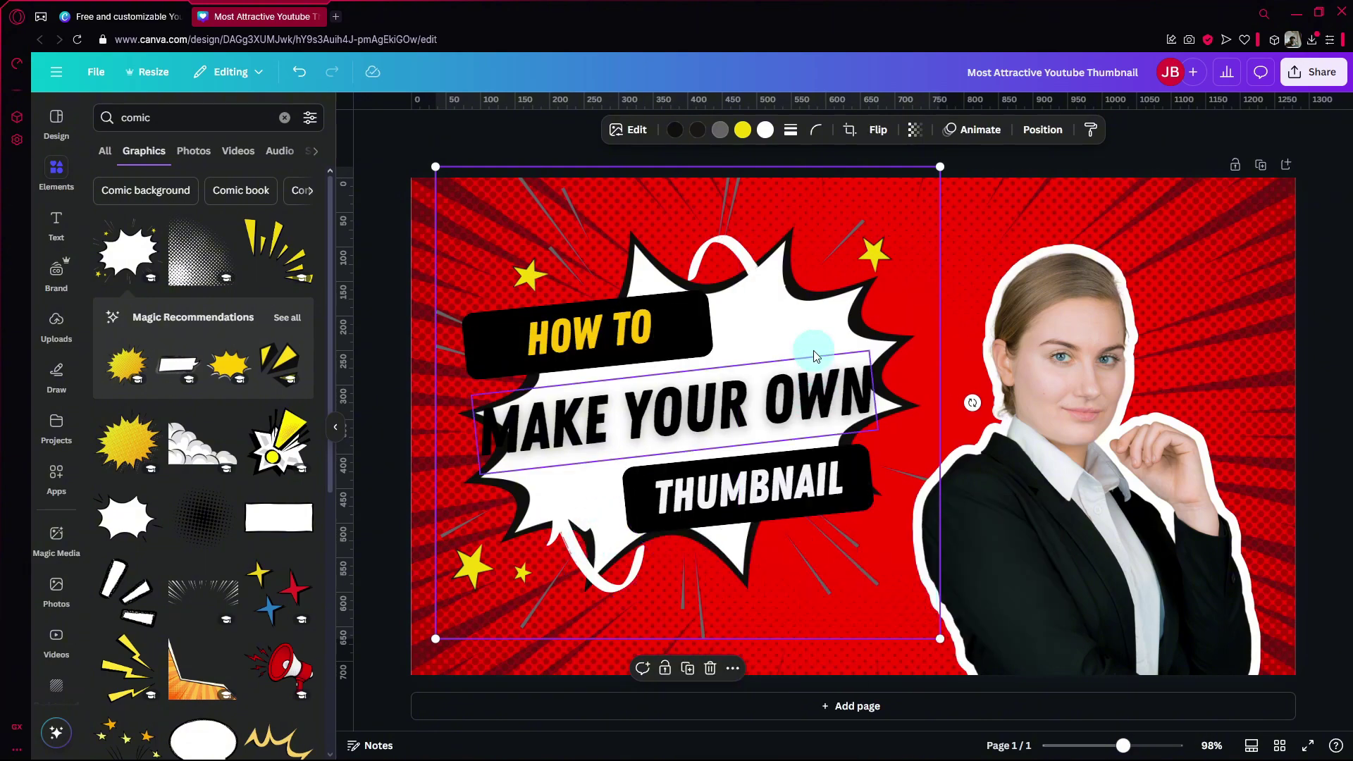
drag(809, 354, 782, 337)
- Shrink the "MAKE YOUR OWN" text to size 64.9 and centre it within the white comic burst
click(811, 402)
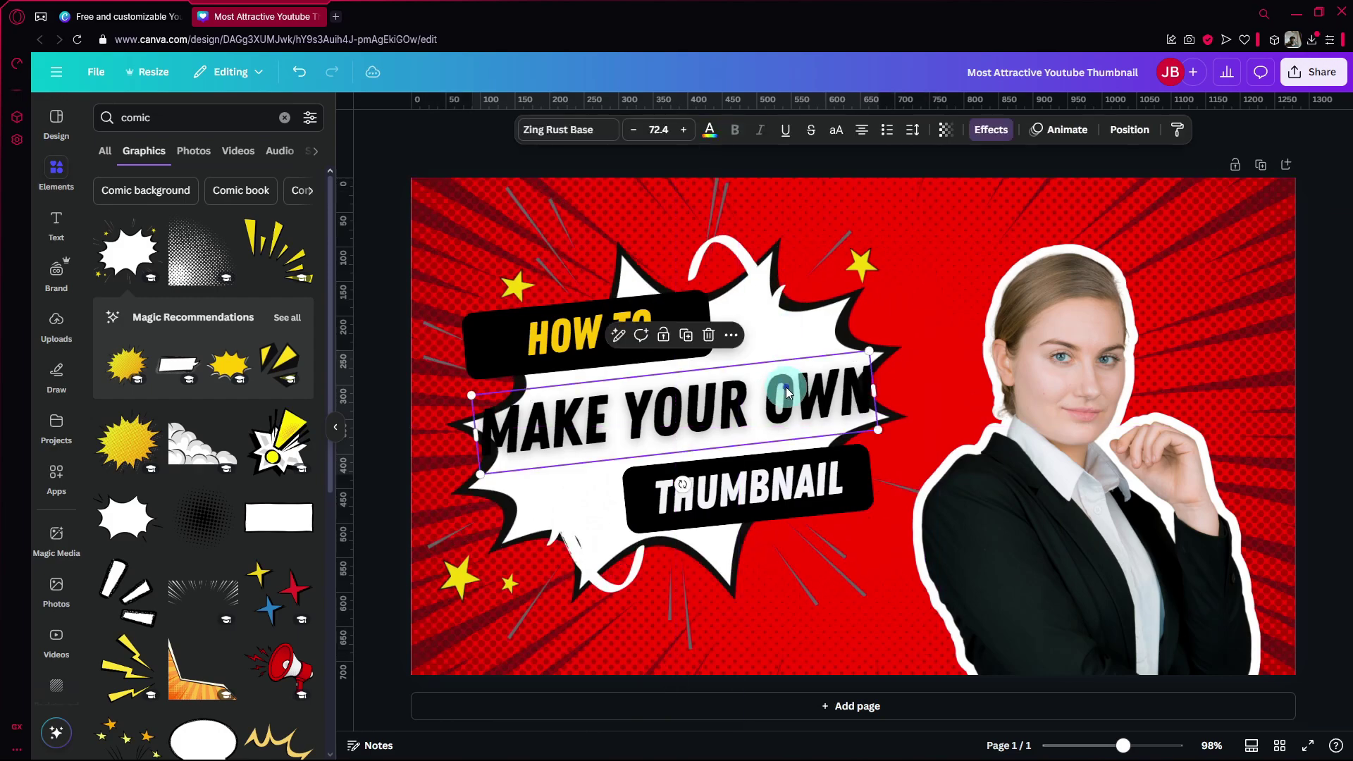
drag(882, 433, 800, 397)
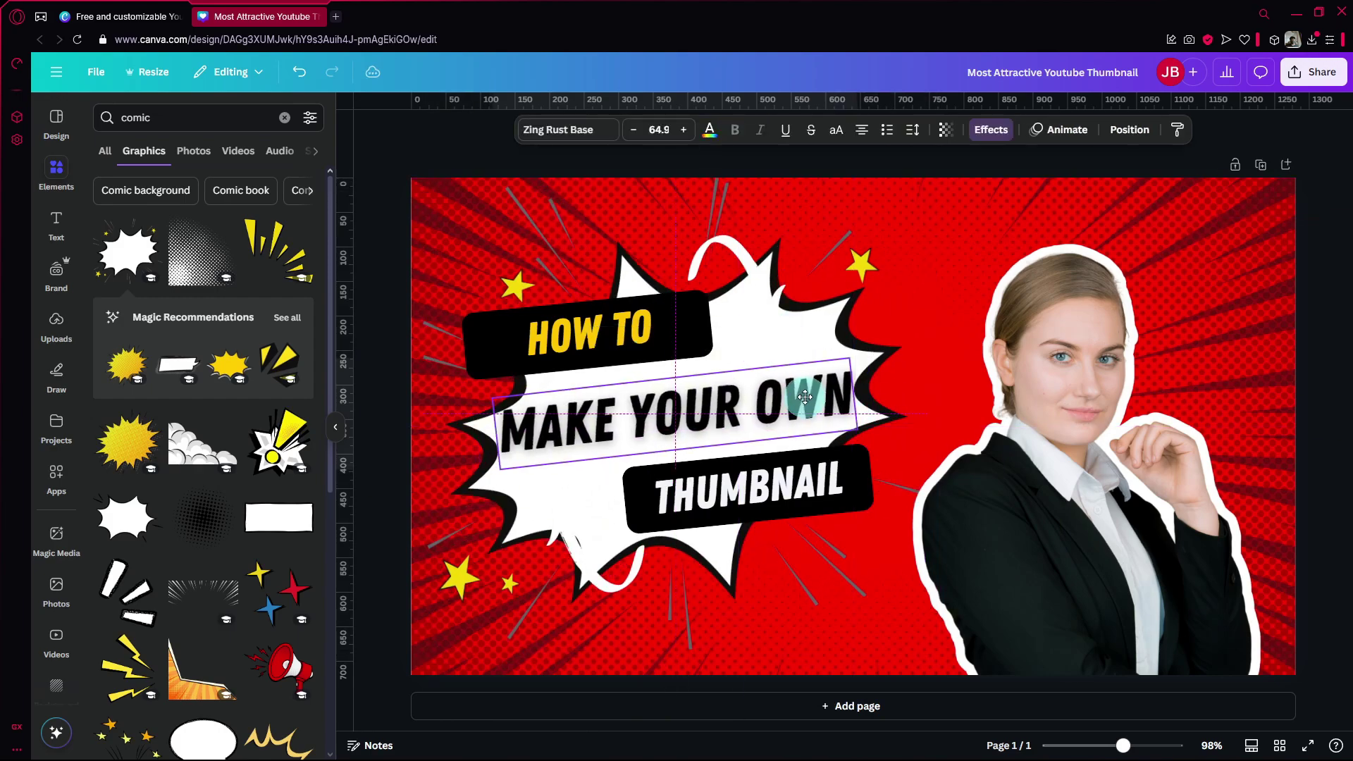
- Add the white comic cloud graphic and place it in the lower-left corner of the thumbnail
click(73, 425)
click(215, 451)
drag(782, 461, 479, 645)
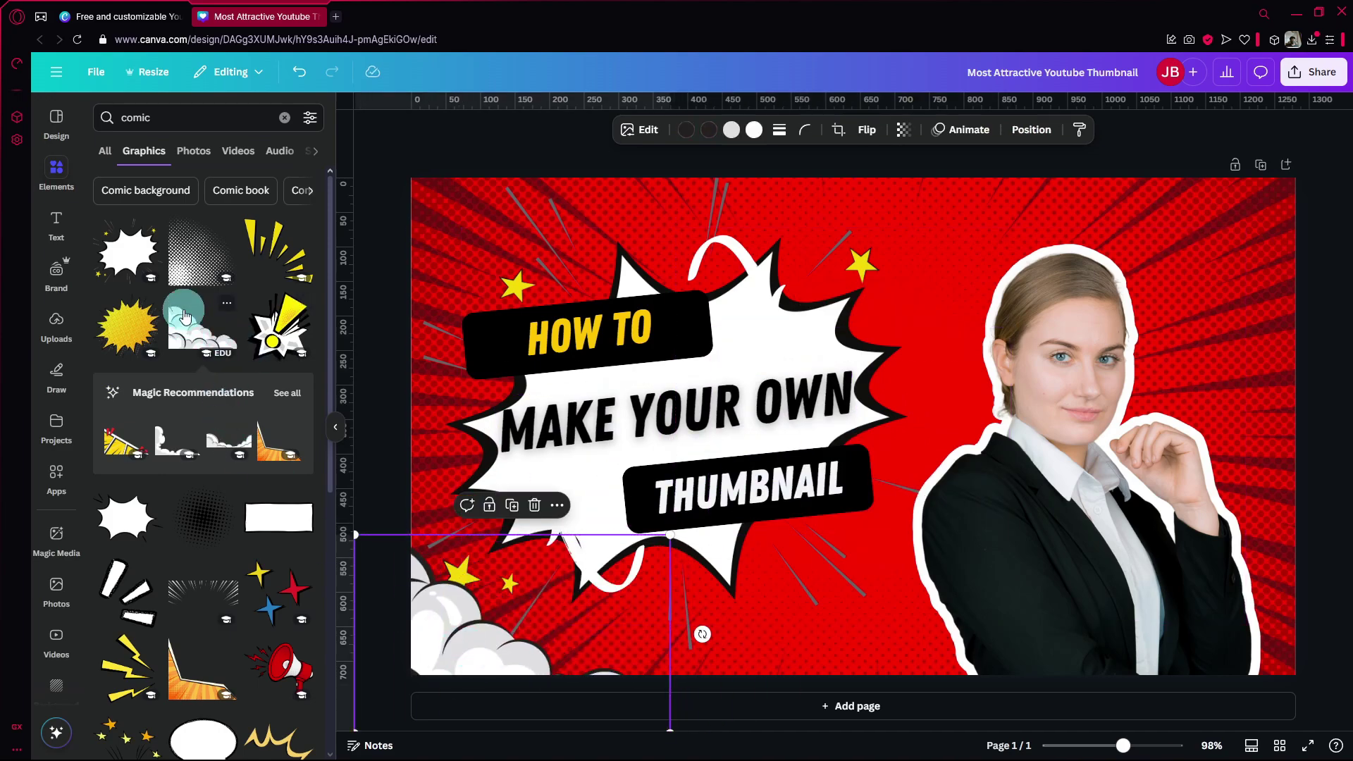
- Try the halftone gradient graphic over the title texts and delete it again
click(188, 264)
drag(877, 416, 611, 441)
key(Delete)
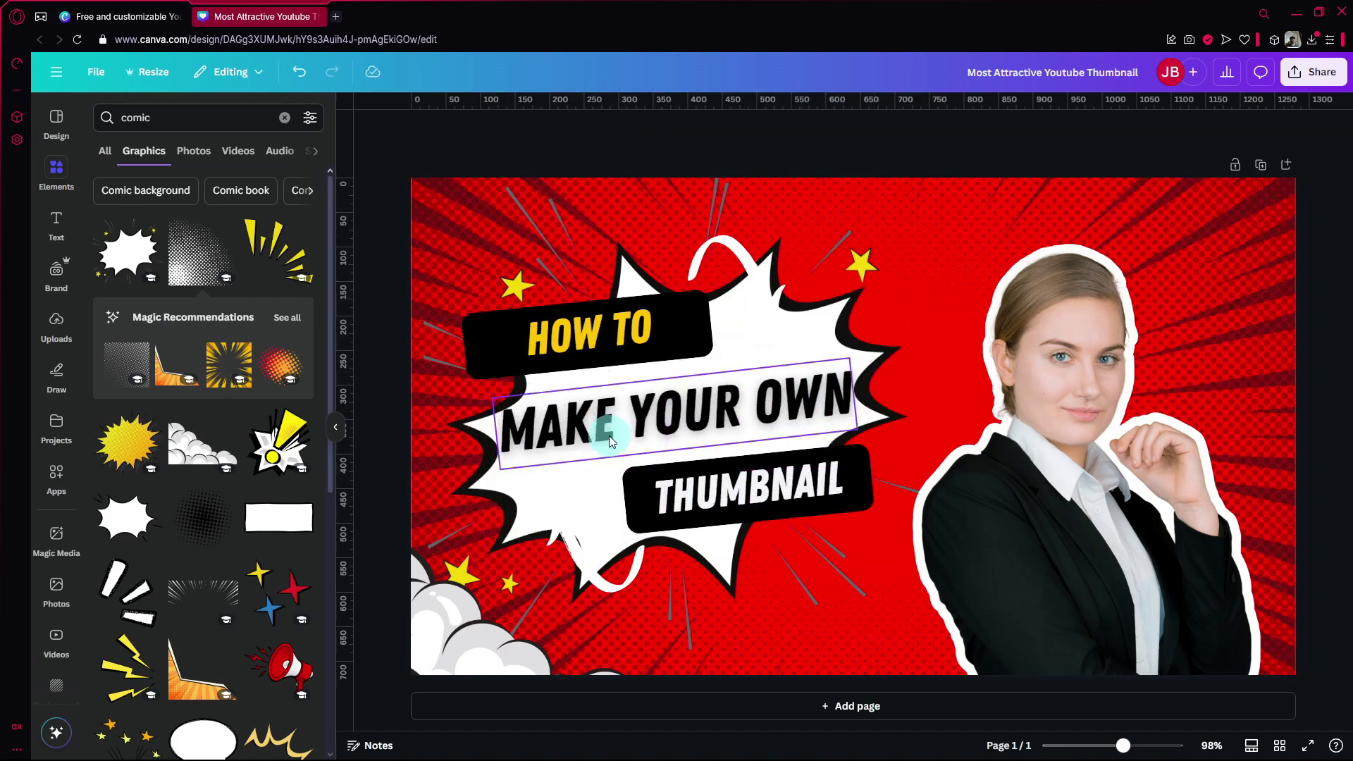
- Delete the cloud graphic from the lower-left corner of the thumbnail
scroll(176, 550, down, 5)
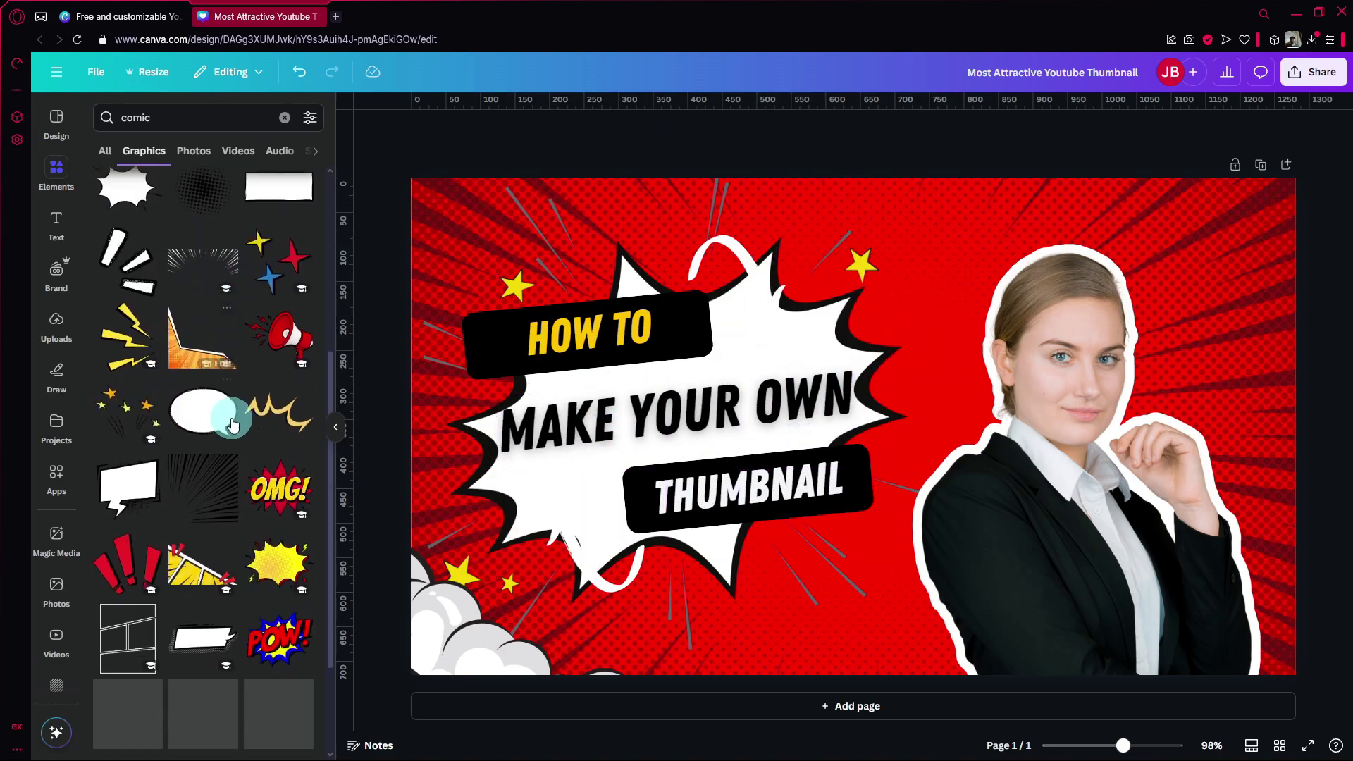
click(454, 647)
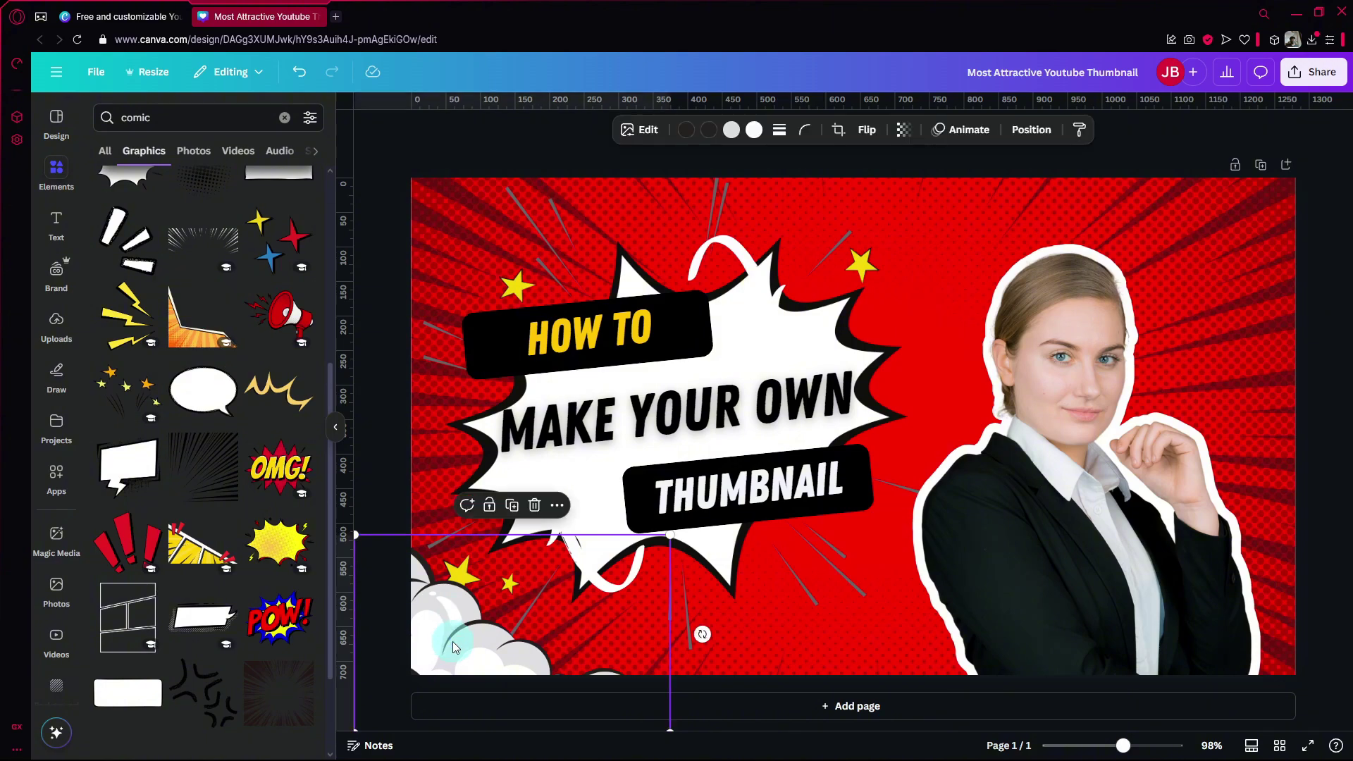
key(Delete)
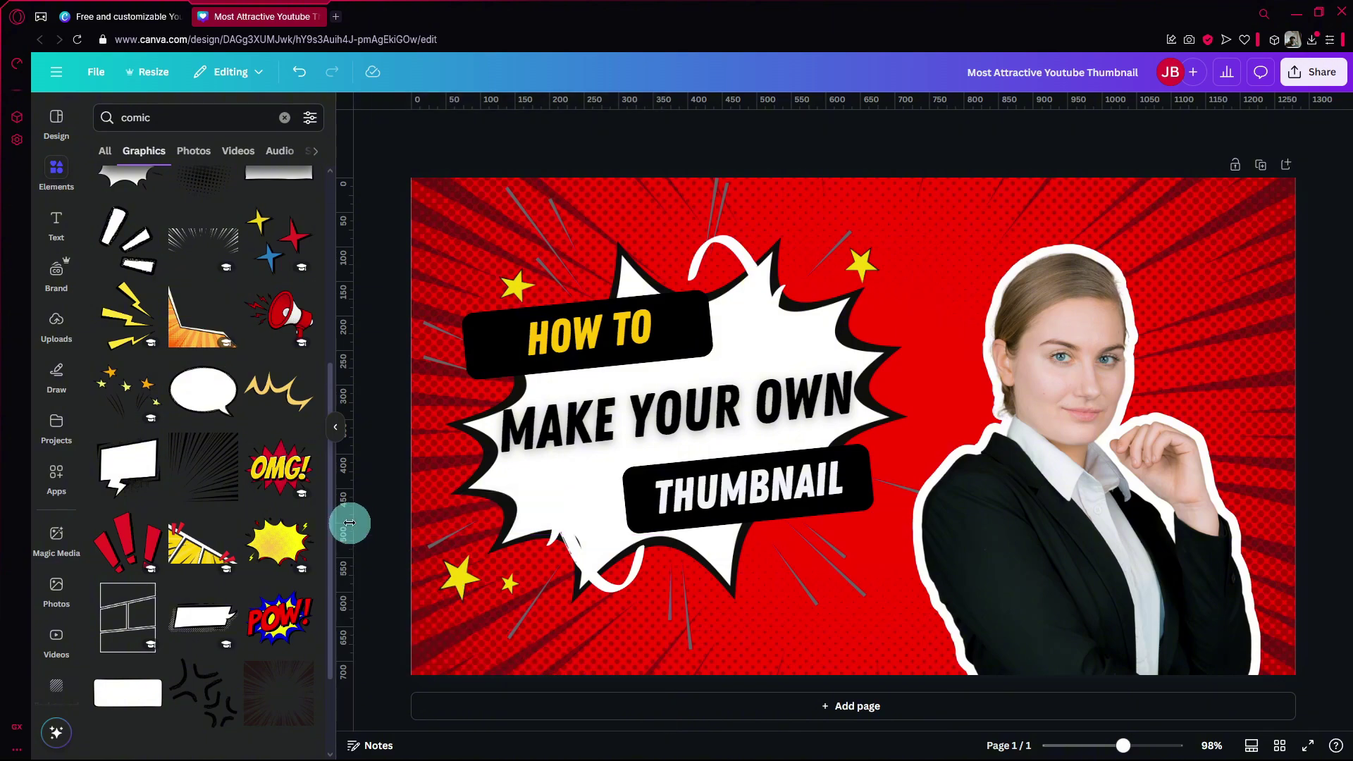
- Add the orange comic corner graphic with the white border and enlarge it to fill the lower-left corner of the thumbnail
click(183, 319)
drag(758, 507, 476, 621)
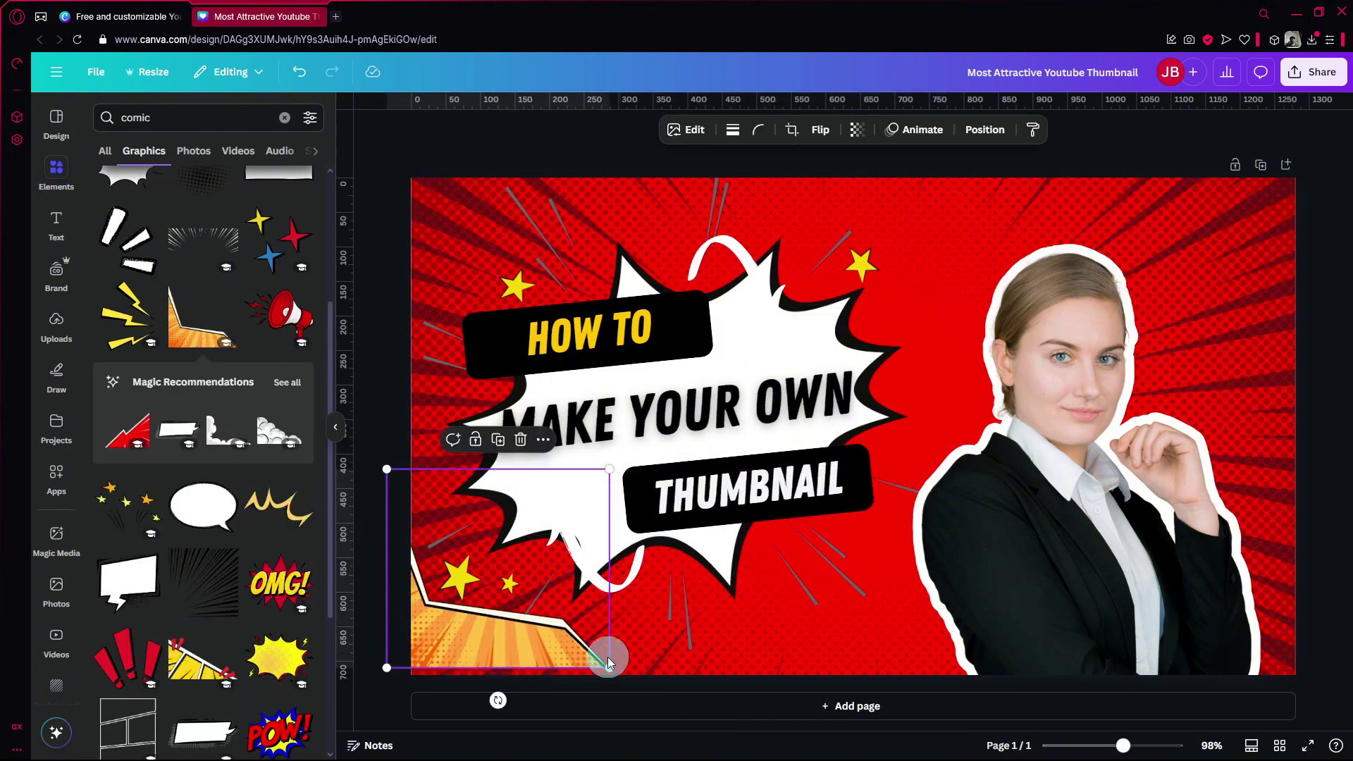
drag(611, 473, 771, 317)
drag(585, 557, 611, 600)
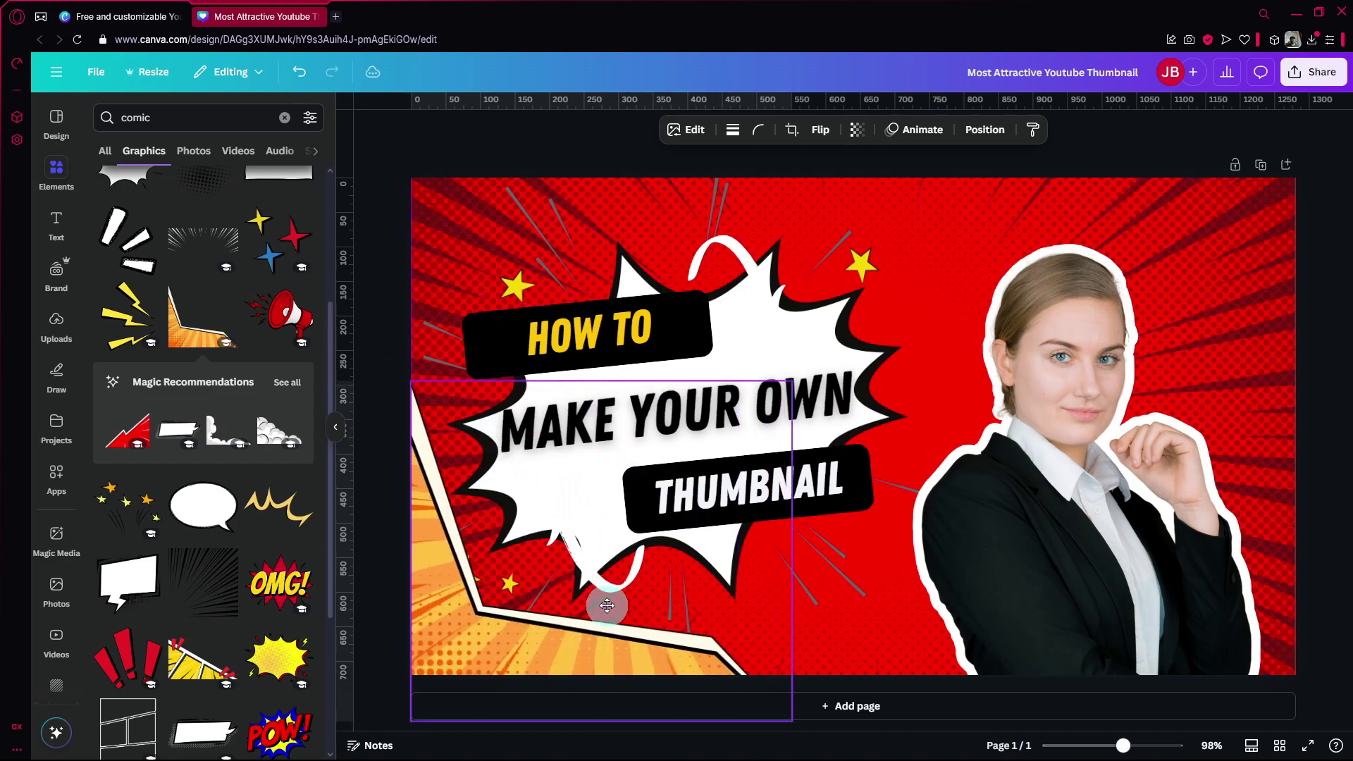
- Add the yellow comic panel graphic with red spikes, turn it around and enlarge it to fill the upper-right corner of the thumbnail
click(195, 668)
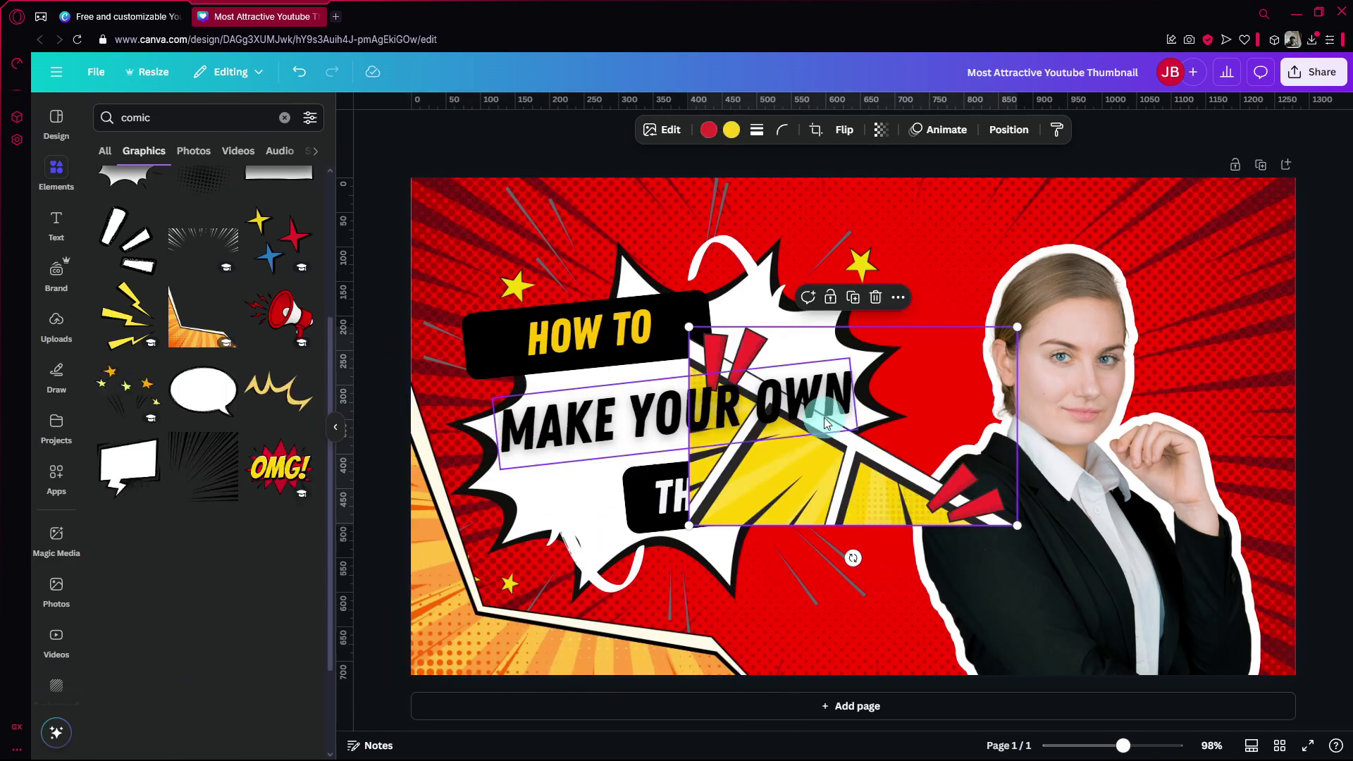
drag(663, 511, 964, 375)
drag(1068, 447, 1212, 240)
- Layer the orange comic corner behind the white burst and its stars, and shift it further into the thumbnail's lower-left corner
click(857, 219)
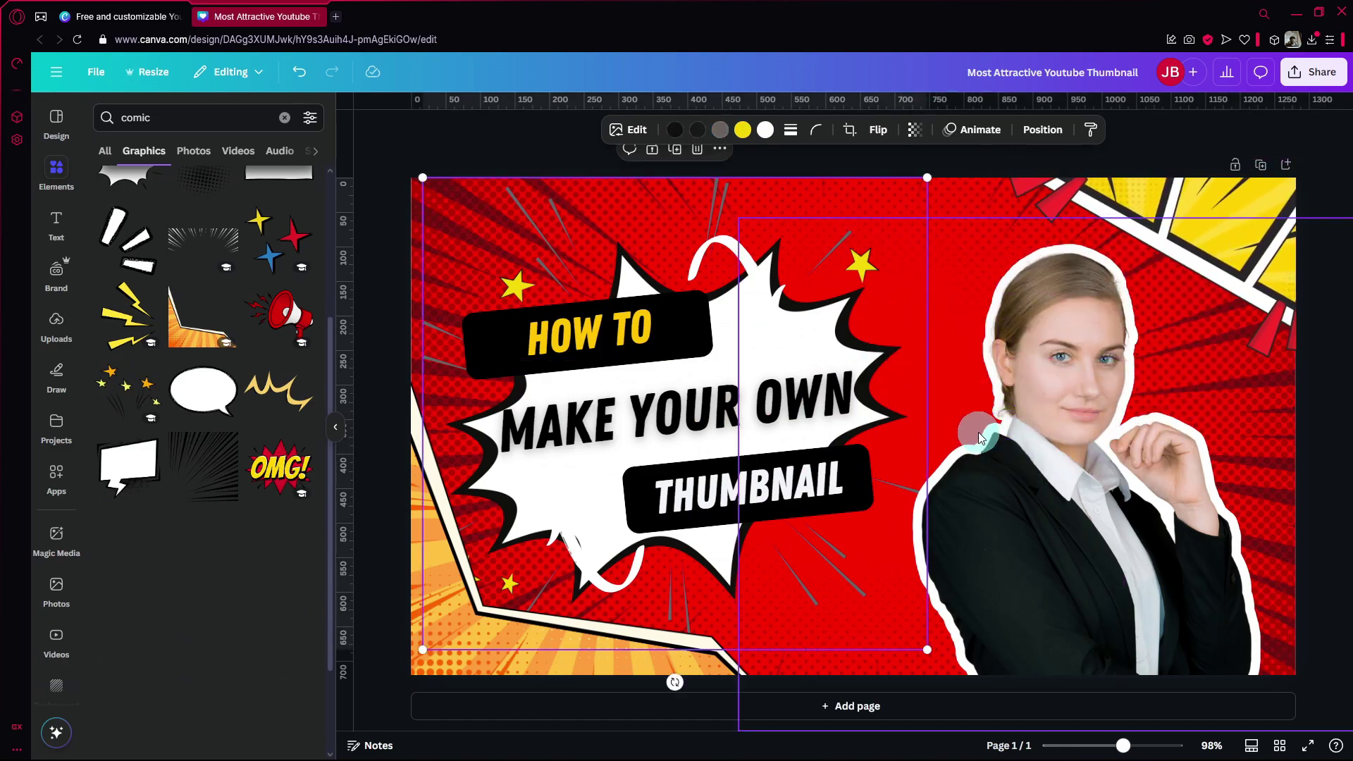
scroll(695, 595, down, 2)
click(695, 594)
click(459, 561)
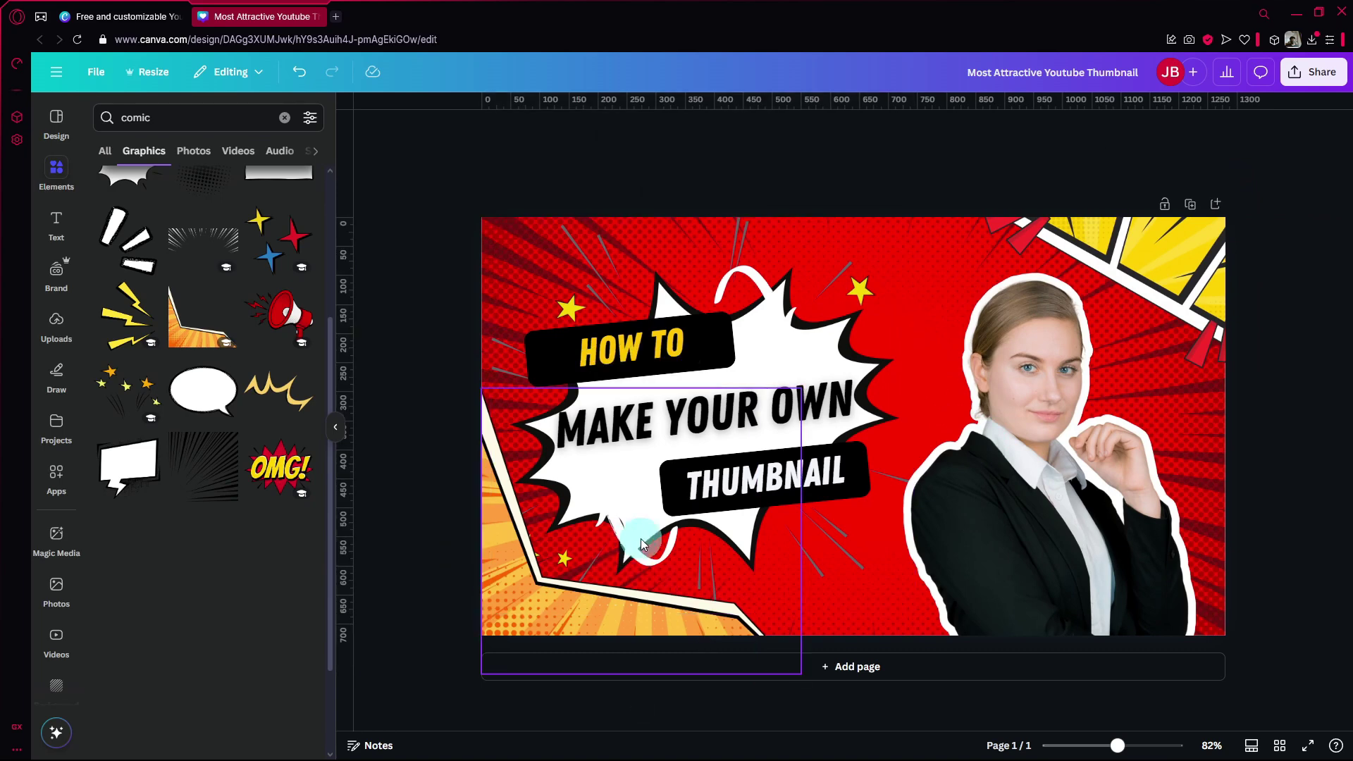
drag(638, 537, 681, 535)
- Remove the white curved strokes around the comic burst and adjust the orange corner graphic's position slightly
click(789, 393)
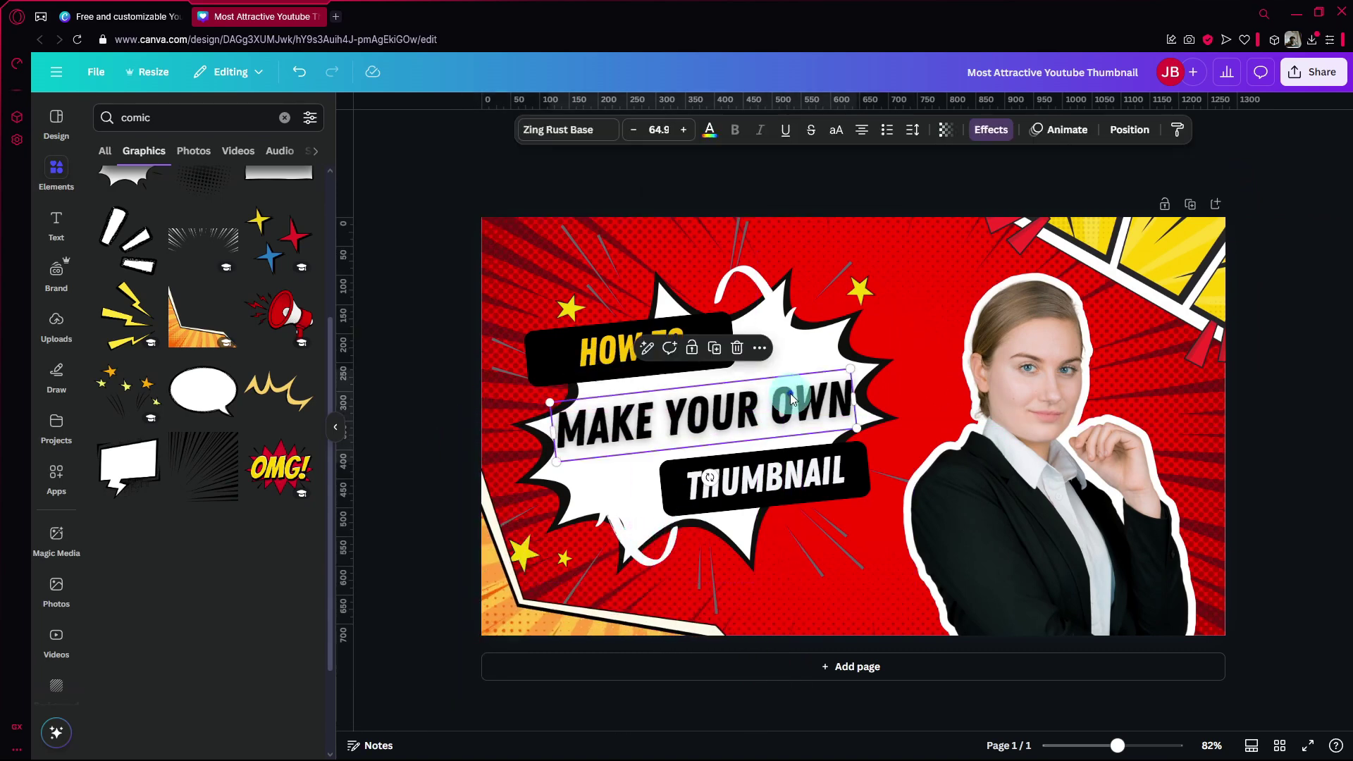
drag(751, 284, 661, 420)
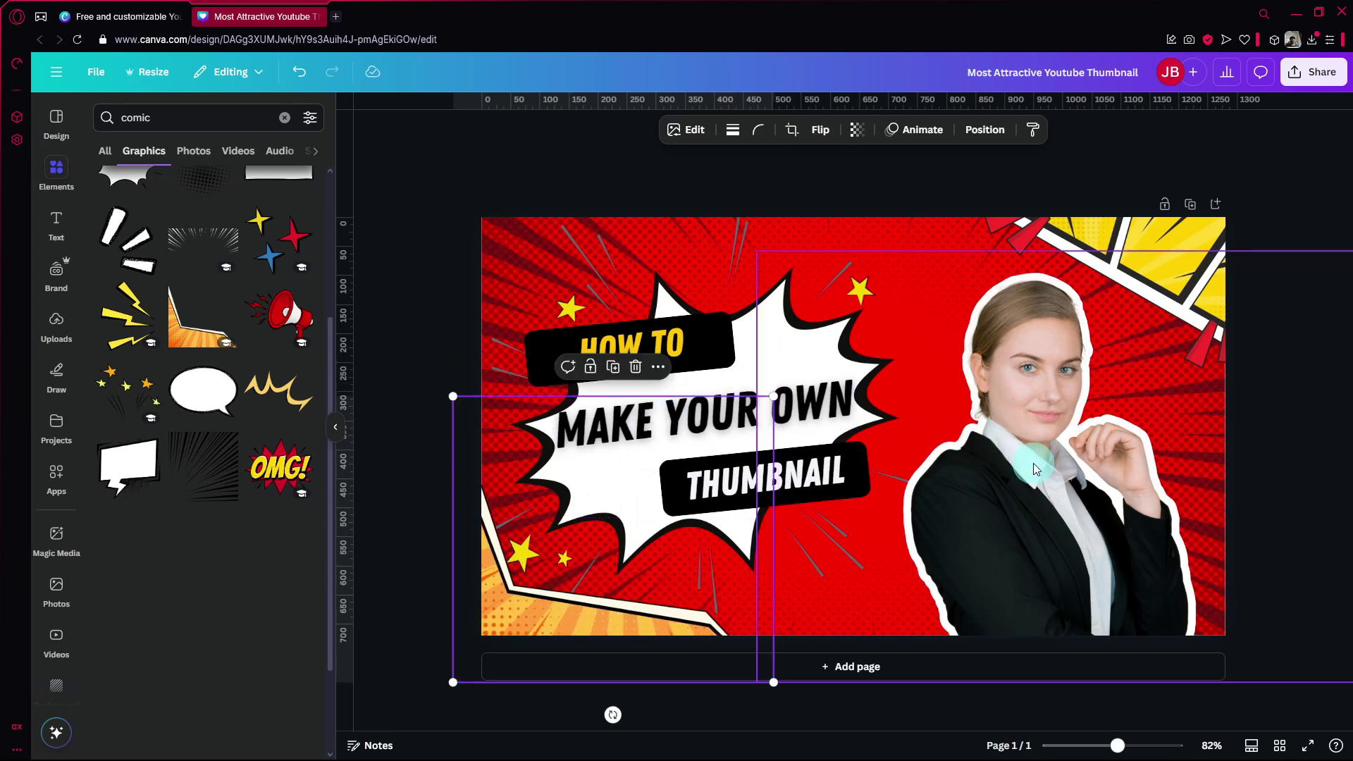
click(444, 274)
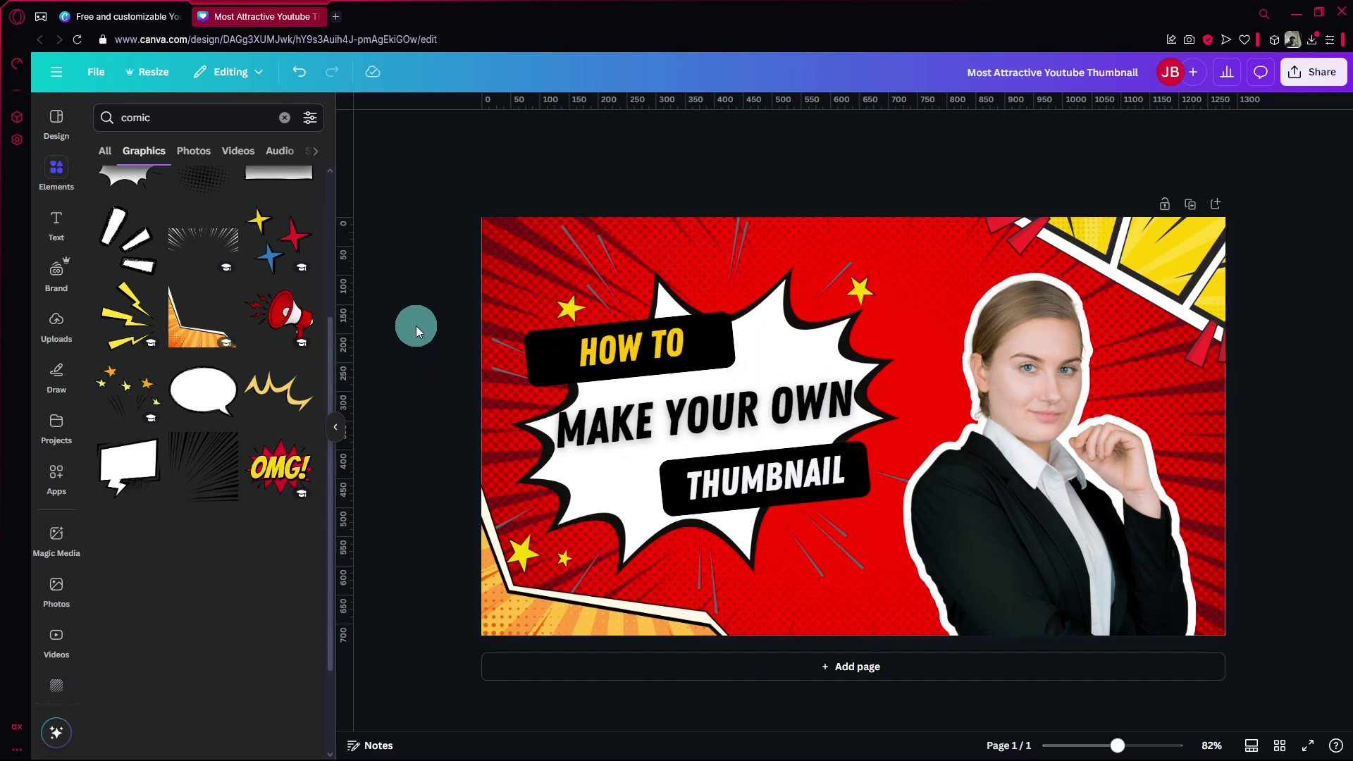
click(120, 16)
click(263, 16)
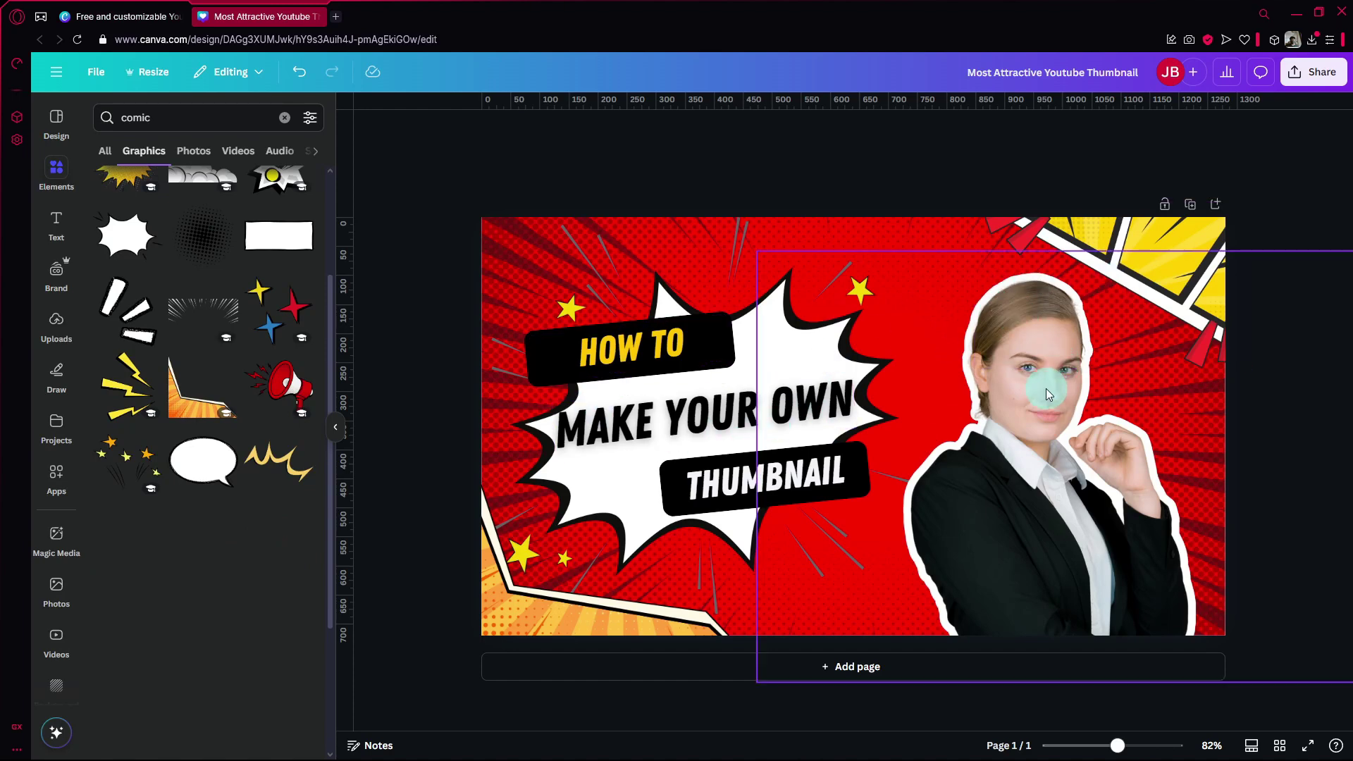
- Shift the woman cutout slightly down and to the right
mouse_move(1073, 561)
mouse_down()
mouse_move(1029, 561)
mouse_move(1080, 571)
mouse_up()
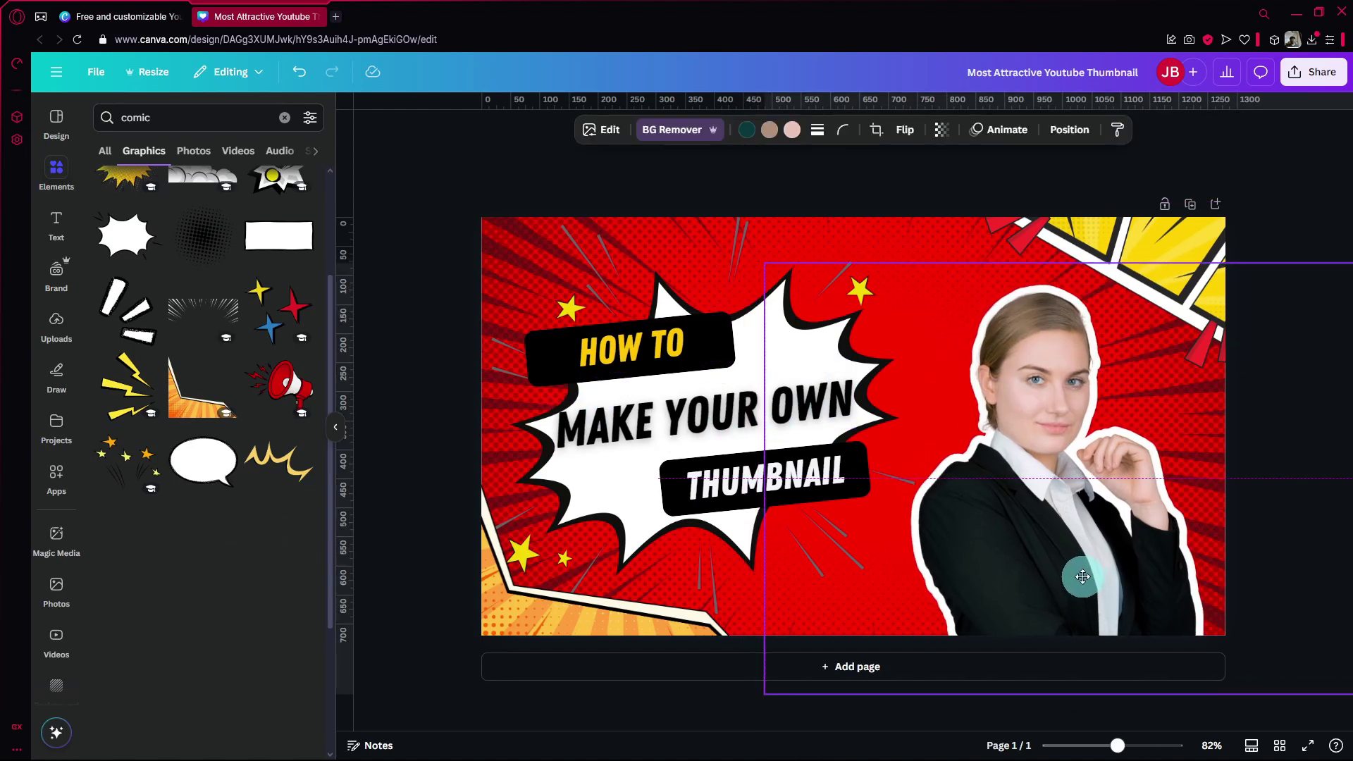
click(423, 451)
- Add the round black halftone dot graphic between the title and the woman and send it behind the burst and the cutout
click(178, 236)
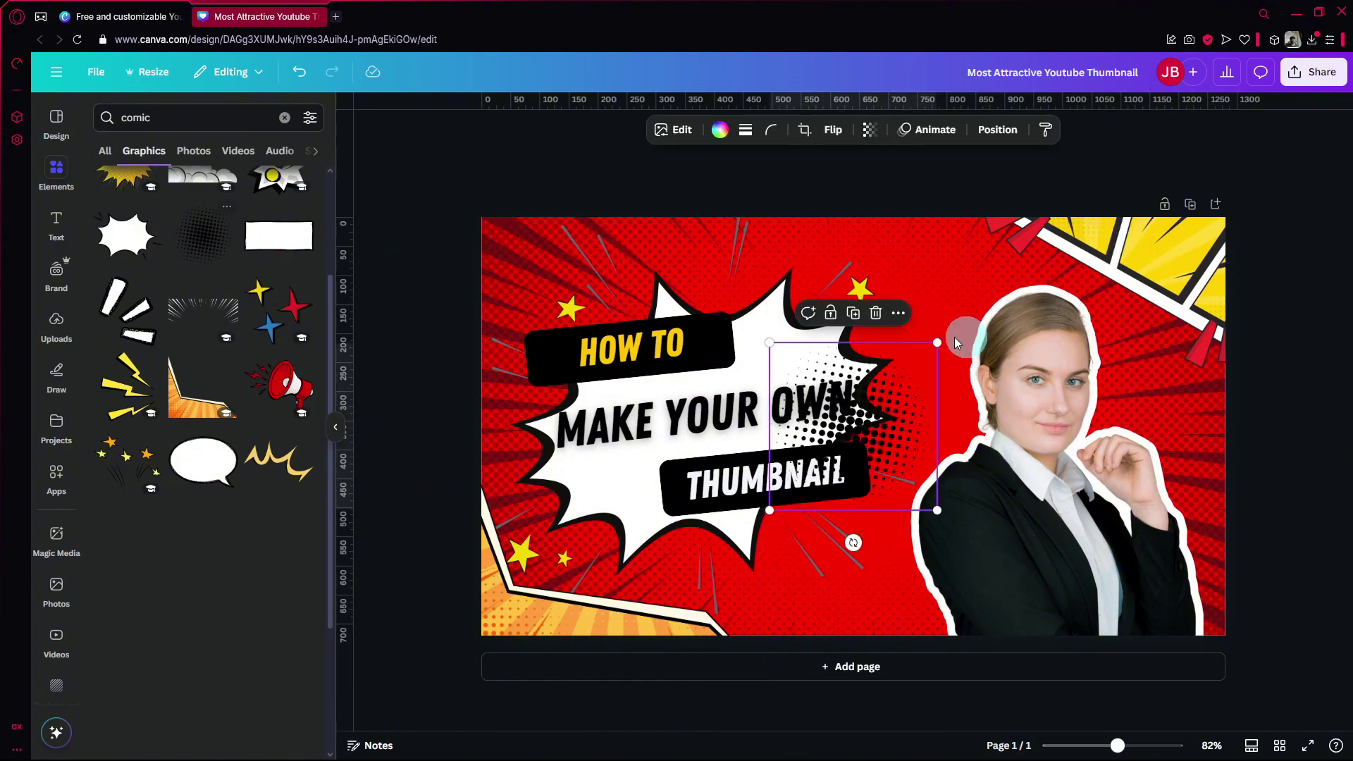
drag(894, 428, 954, 386)
right_click(942, 387)
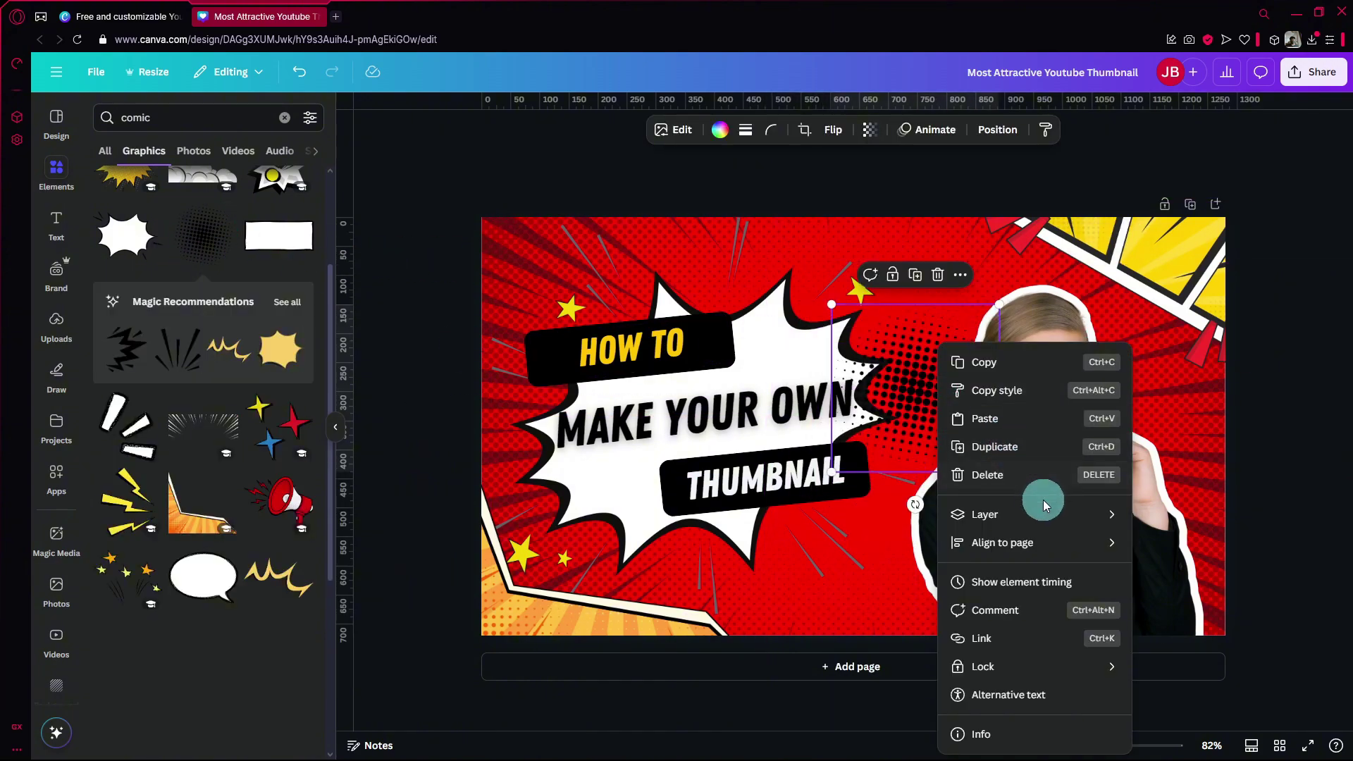
mouse_move(1051, 514)
click(1183, 591)
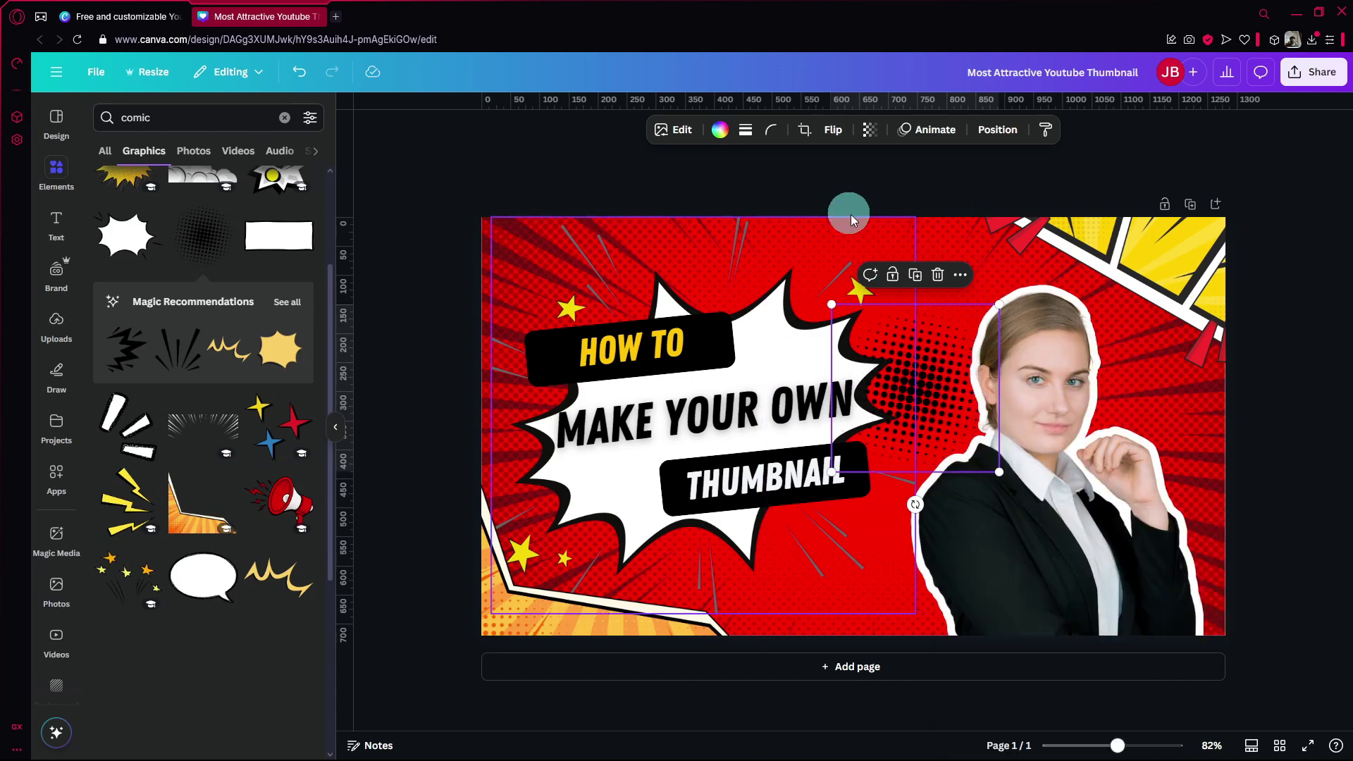
- Set the transparency of the halftone dot graphic to 55
click(869, 130)
drag(909, 188, 855, 188)
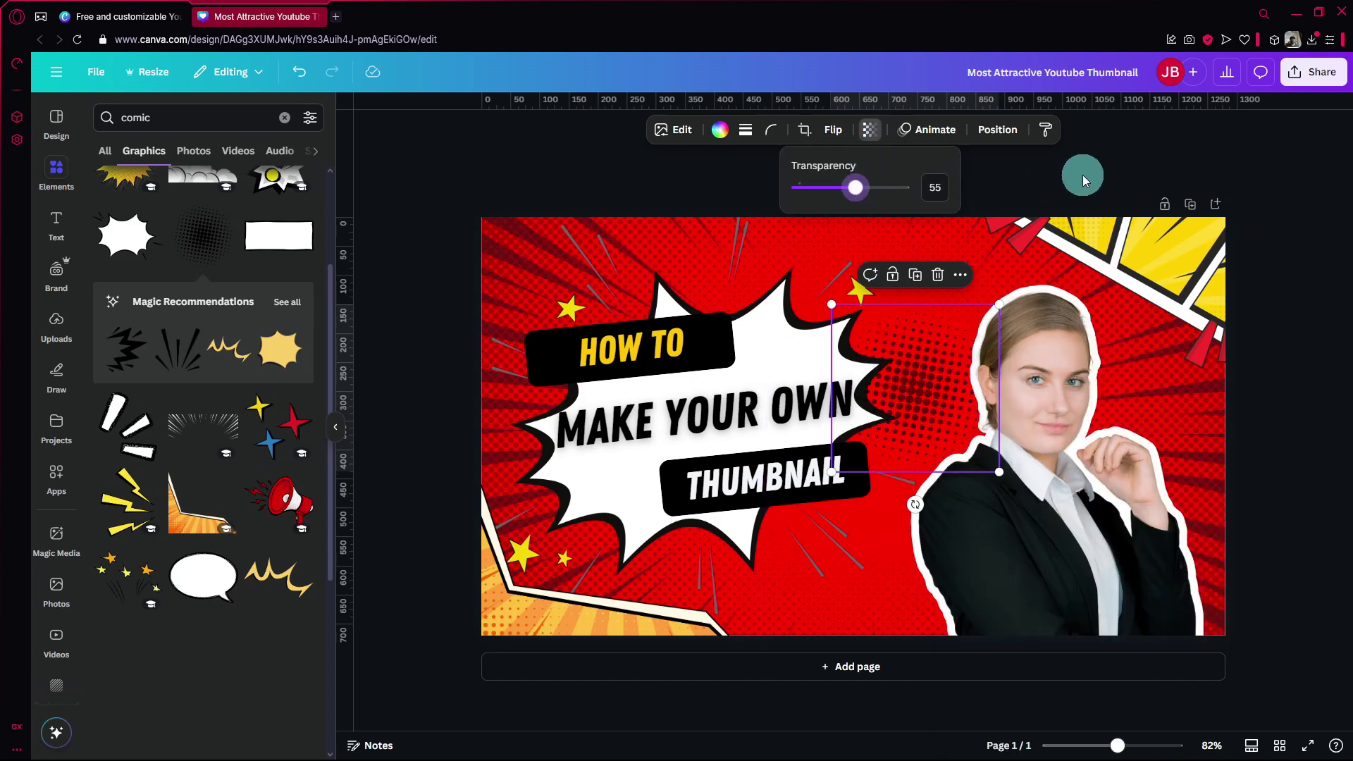
click(1083, 175)
- Open the design's sharing options, view the download choice and close them
click(1314, 72)
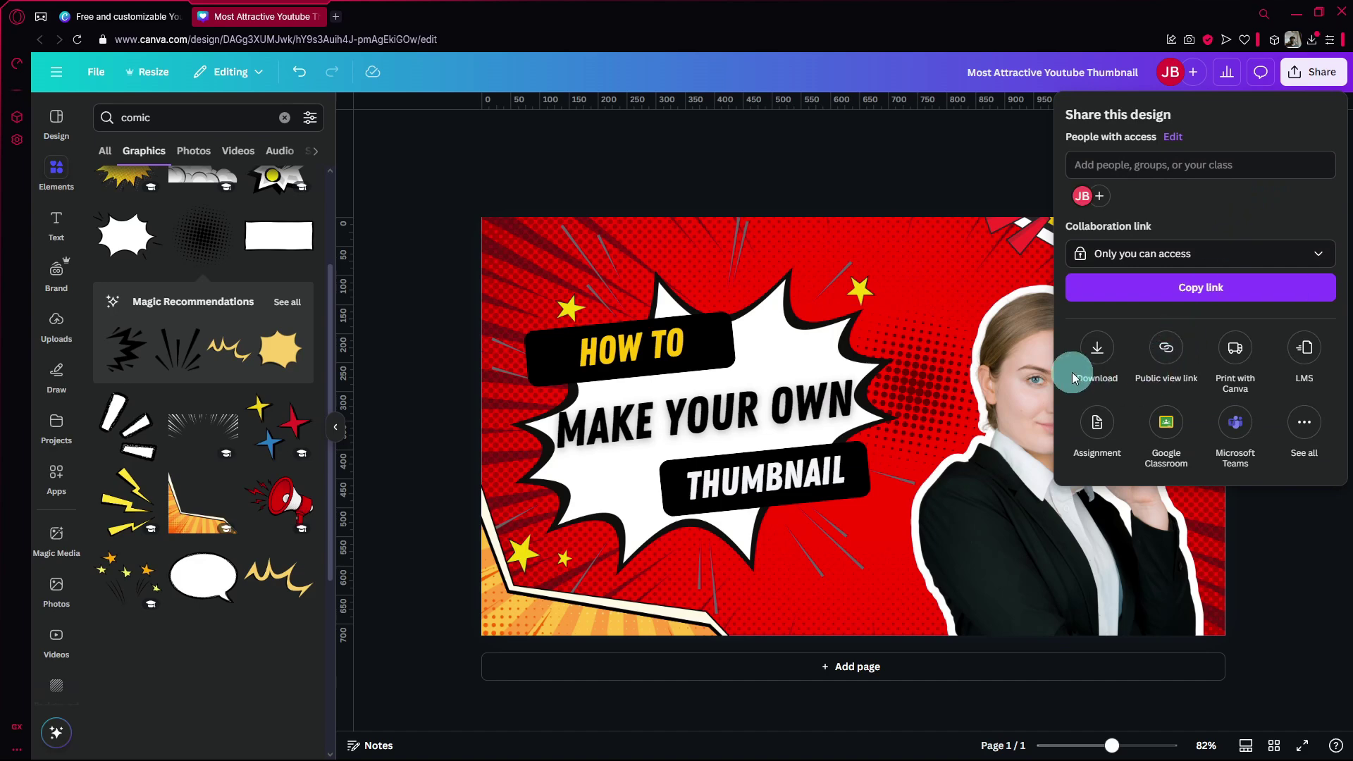
click(767, 134)
drag(455, 394, 767, 451)
click(616, 367)
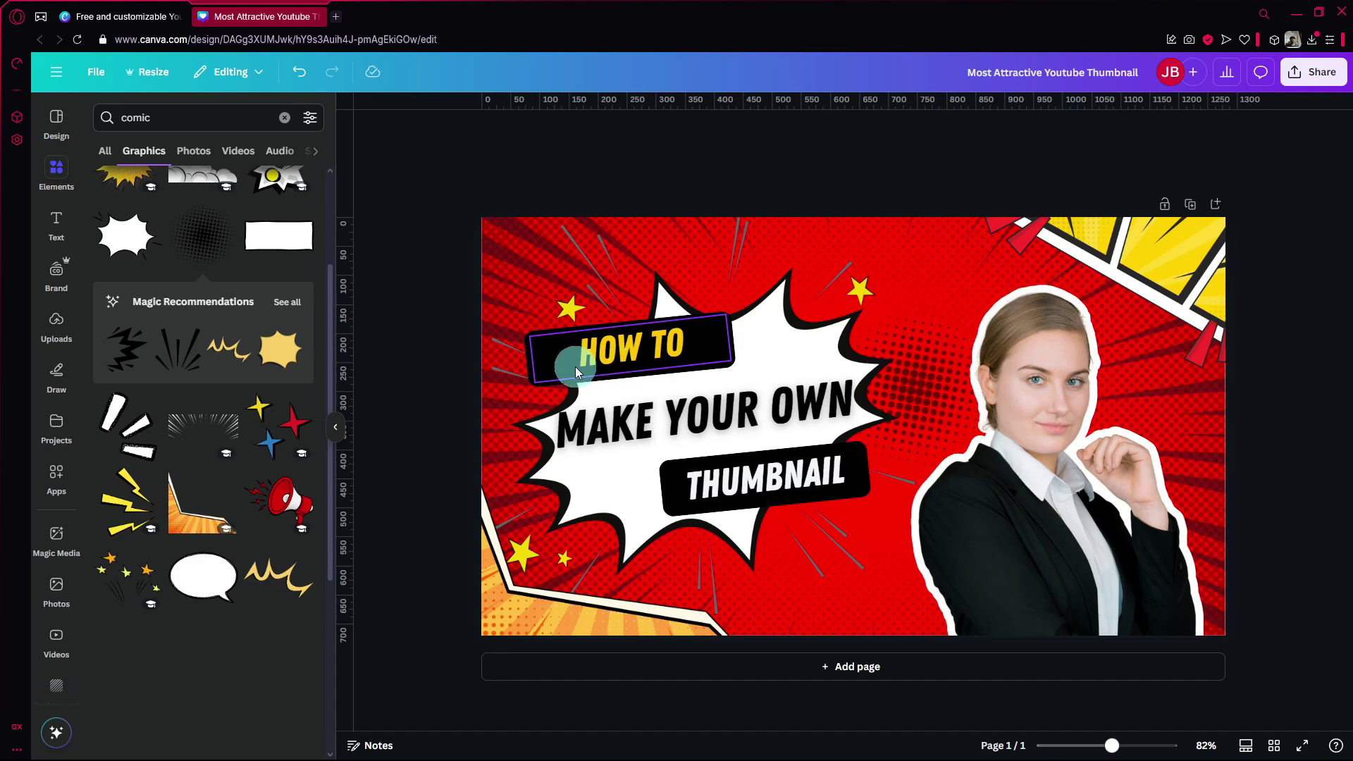
click(438, 324)
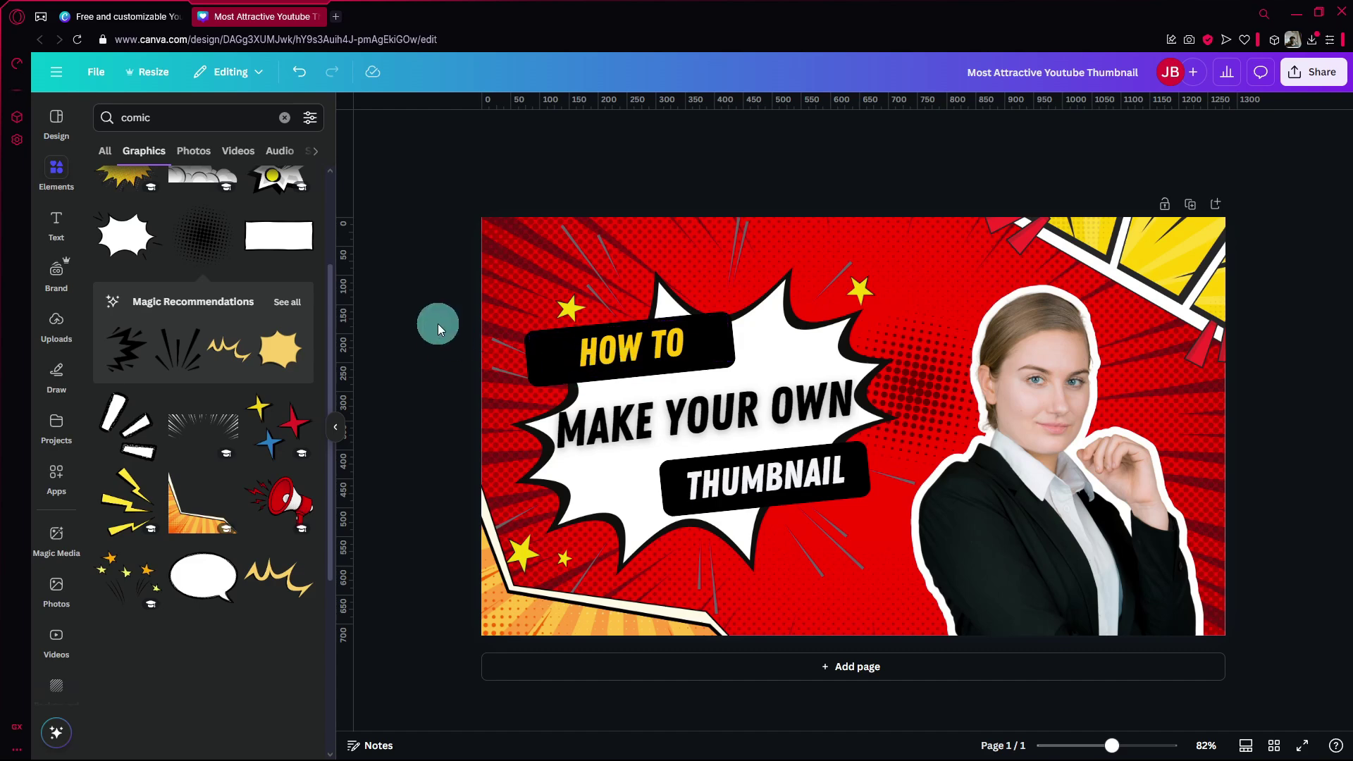